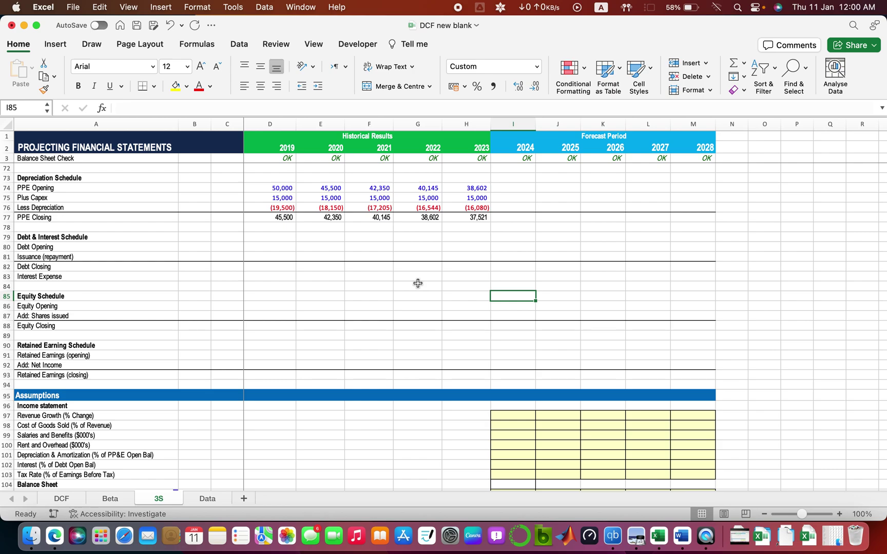
Review the 3S sheet from the balance sheet through the cash flow statement and supporting schedules to the assumptions
key("Up")
key("Up")
key("Up")
key("Up")
key("Up")
key("Up")
key("Up")
key("Up")
key("Up")
key("Up")
key("Up")
key("Up")
key("Up")
key("Up")
key("Up")
key("Up")
key("Up")
key("Up")
key("Up")
key("Up")
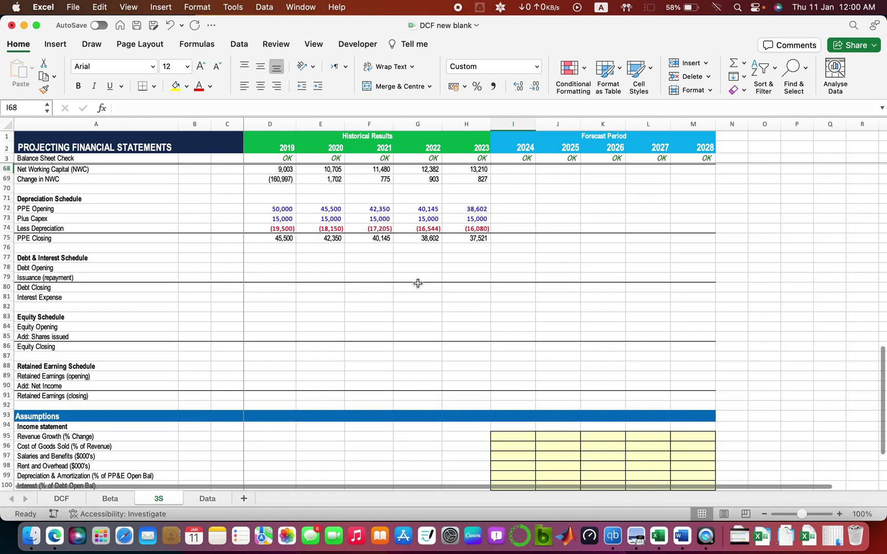
key("Up")
key("Up")
key("Up")
key("Up")
key("Up")
key("Up")
key("Up")
key("Up")
key("Up")
key("Up")
key("Up")
key("Up")
key("Up")
key("Up")
key("Up")
key("Up")
key("Up")
key("Up")
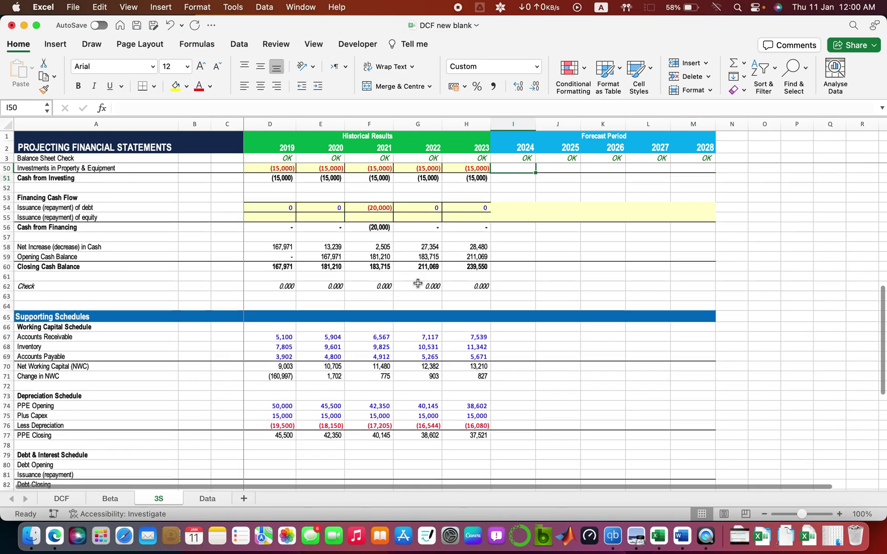
key("Up")
key("Up")
key("Up")
key("Up")
key("Up")
key("Up")
key("Up")
key("Up")
key("Up")
key("Up")
key("Up")
key("Up")
key("Up")
key("Up")
key("Up")
key("Up")
key("Up")
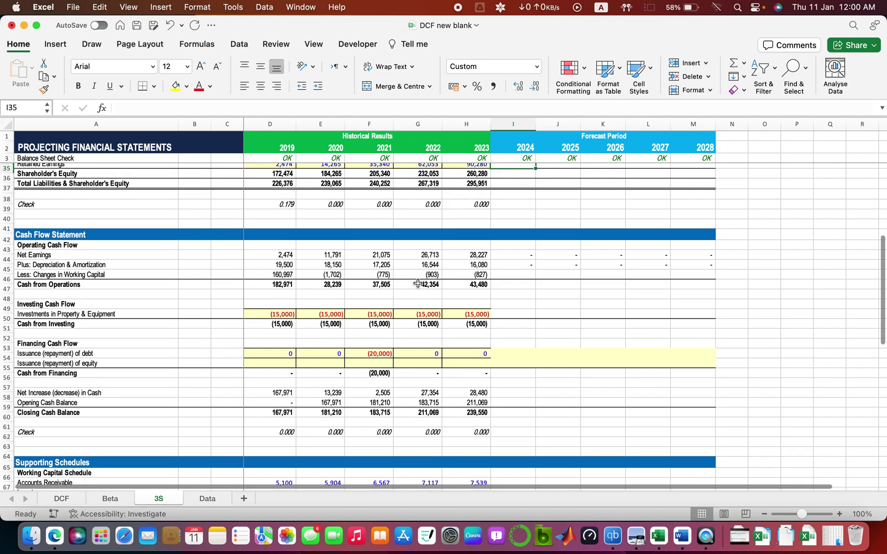
key("Up")
key("Up")
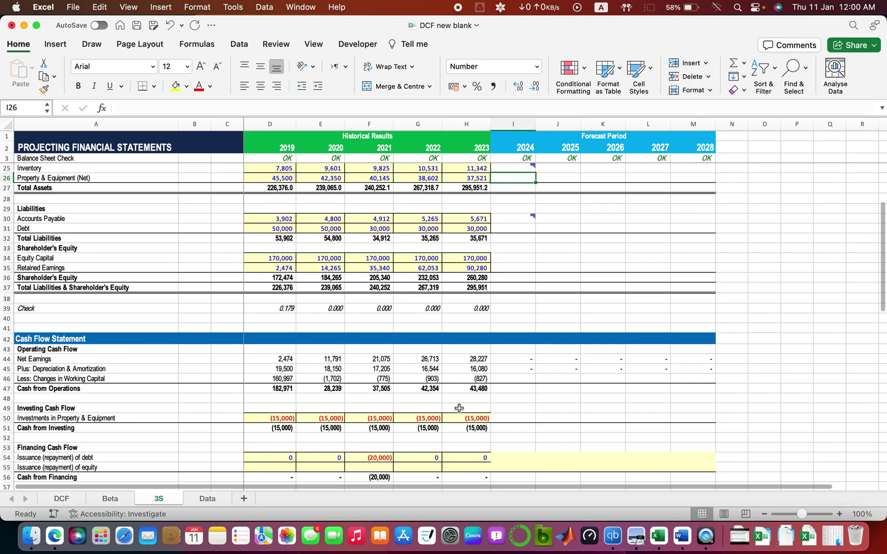
scroll(462, 414, "down", 15)
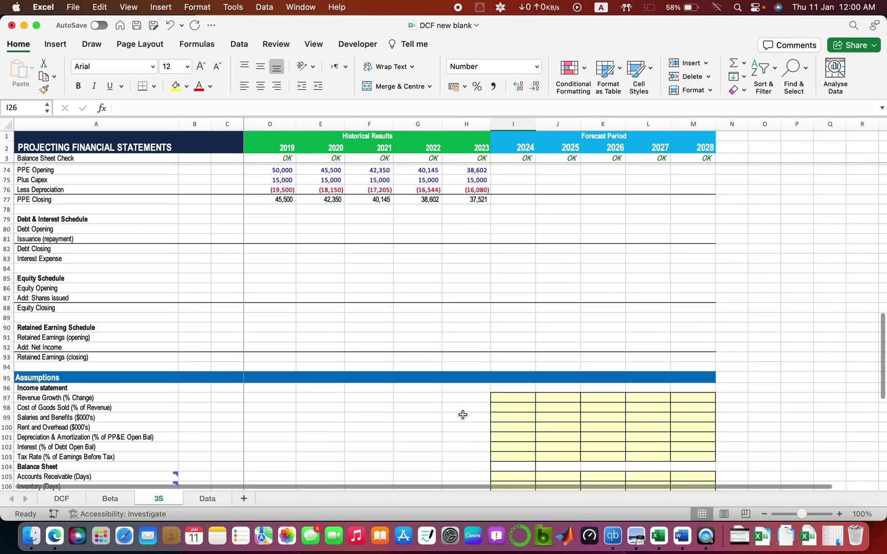
scroll(462, 415, "down", 4)
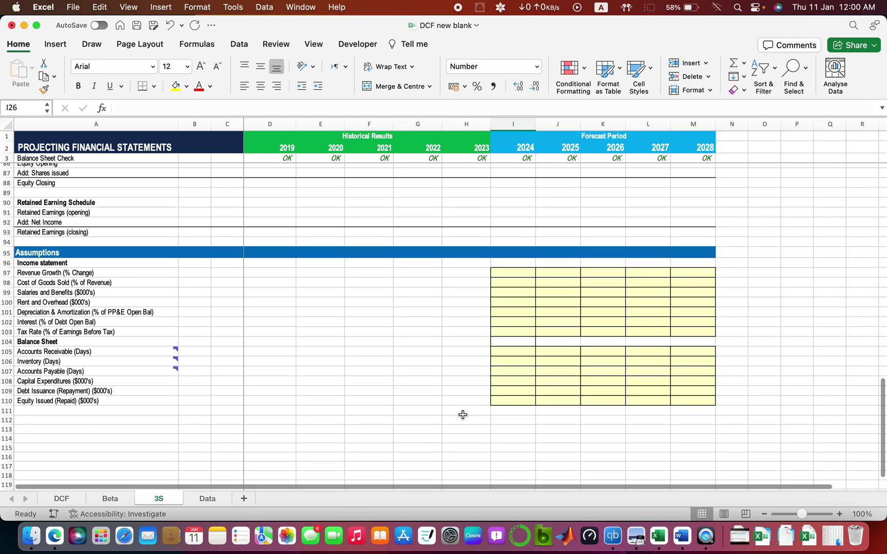
scroll(462, 417, "up", 4)
scroll(463, 419, "up", 4)
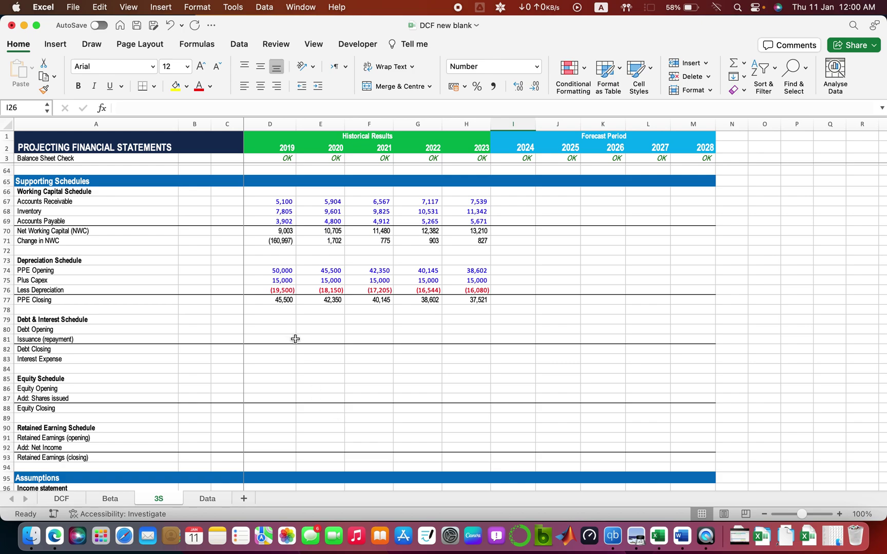
Find Debt Opening on the Data sheet and link the 2019 Debt Opening cell D80 on the 3S sheet to Data!B24
left_click(282, 319)
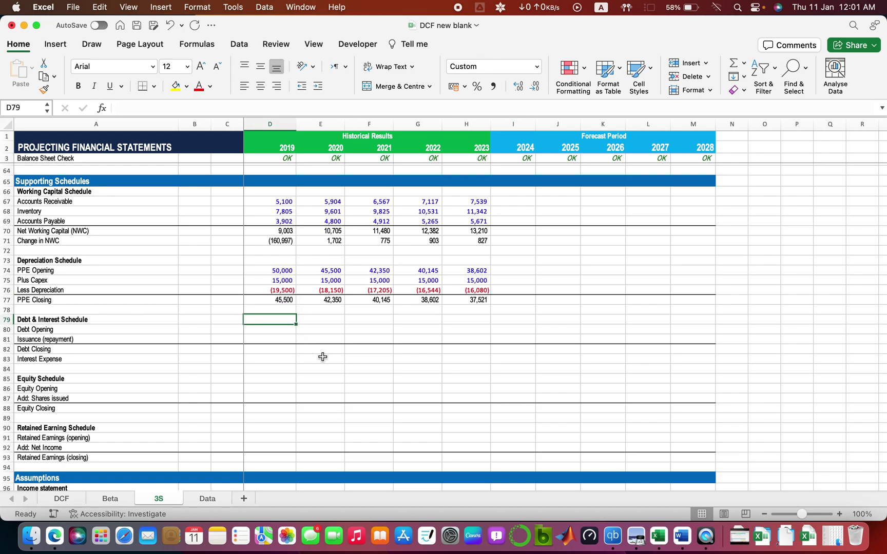
left_click(272, 329)
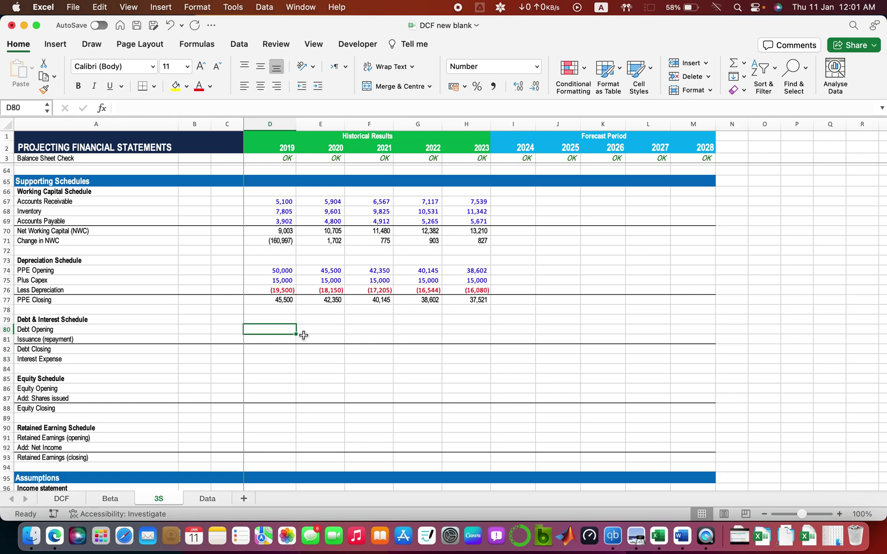
left_click(209, 499)
scroll(241, 359, "down", 5)
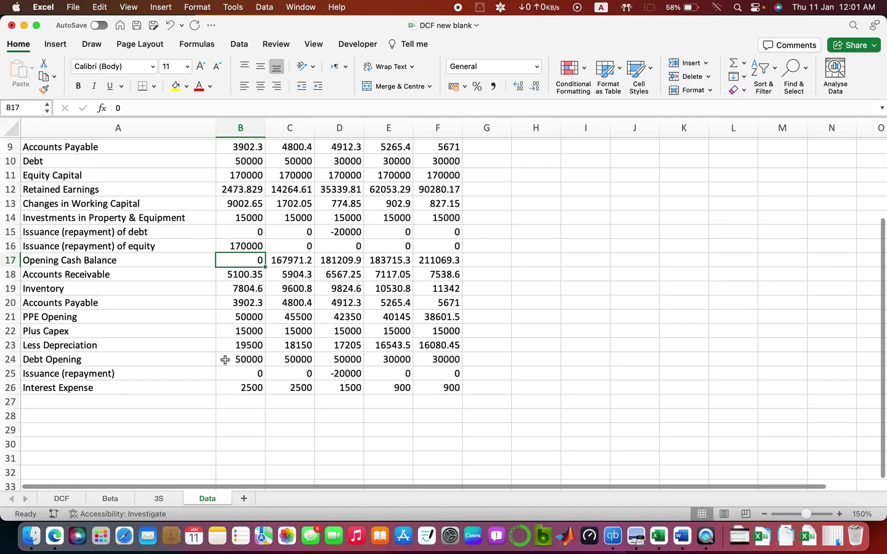
left_click(115, 360)
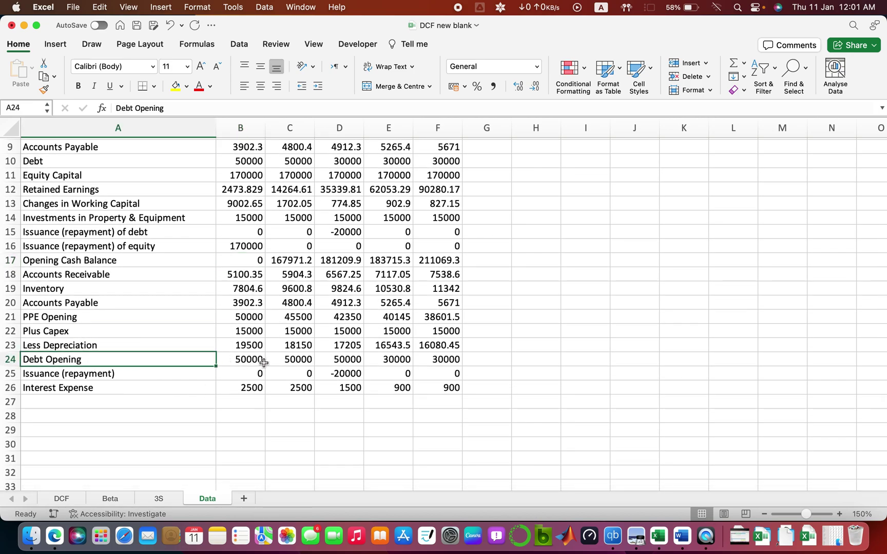
left_click(255, 360)
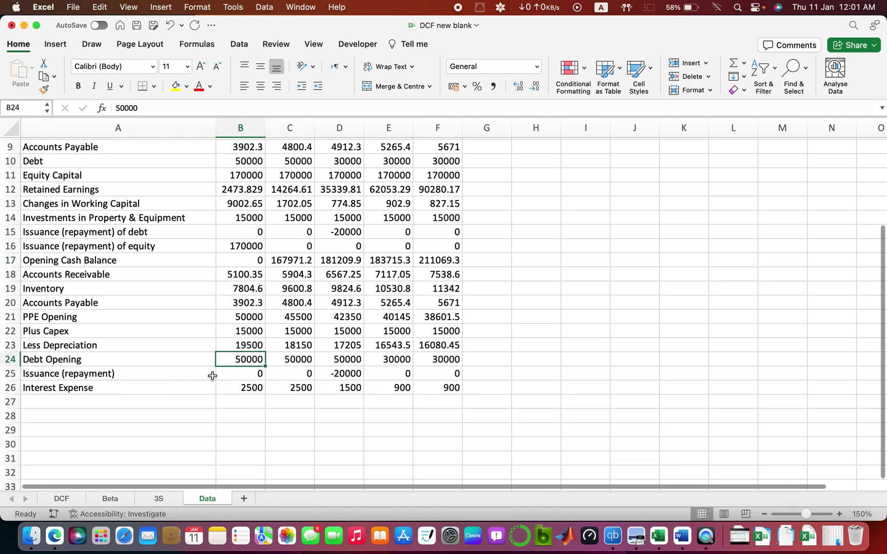
left_click(164, 499)
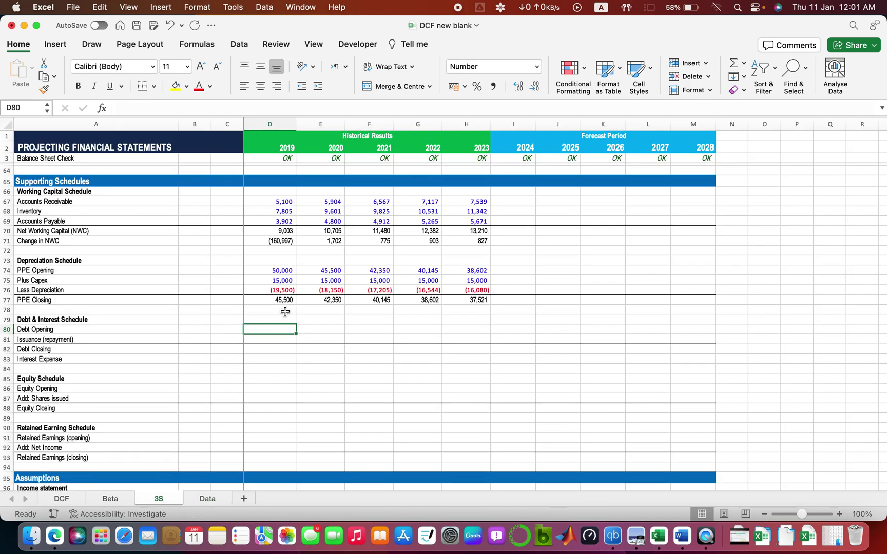
type("=")
left_click(207, 499)
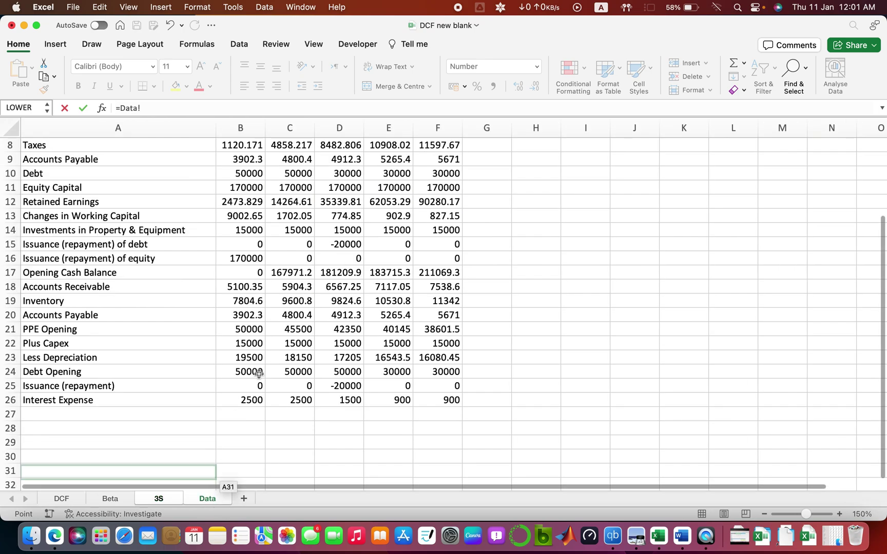
left_click(251, 372)
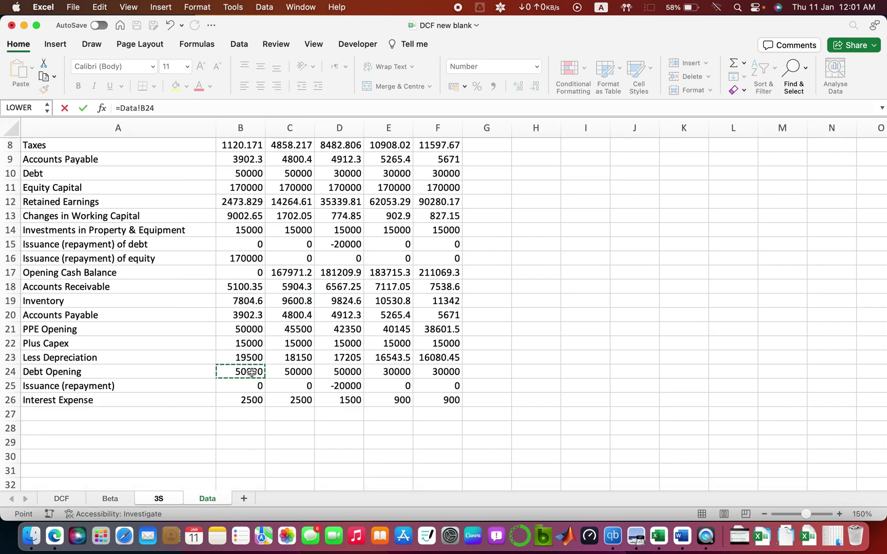
key("Return")
Fill the Debt Opening link from D80 across the historical years through 2023
key("Up")
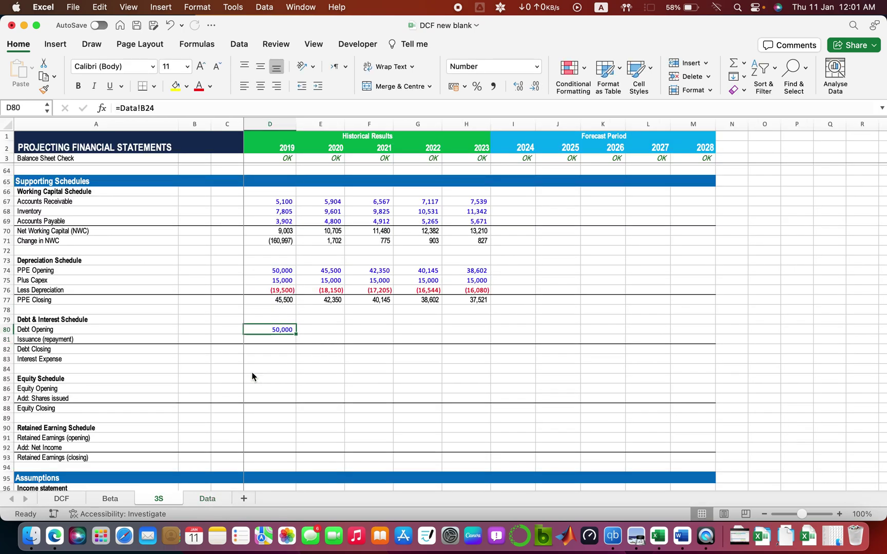
key("shift+Right")
key("shift+Right")
key("shift+Right")
key("shift+Right")
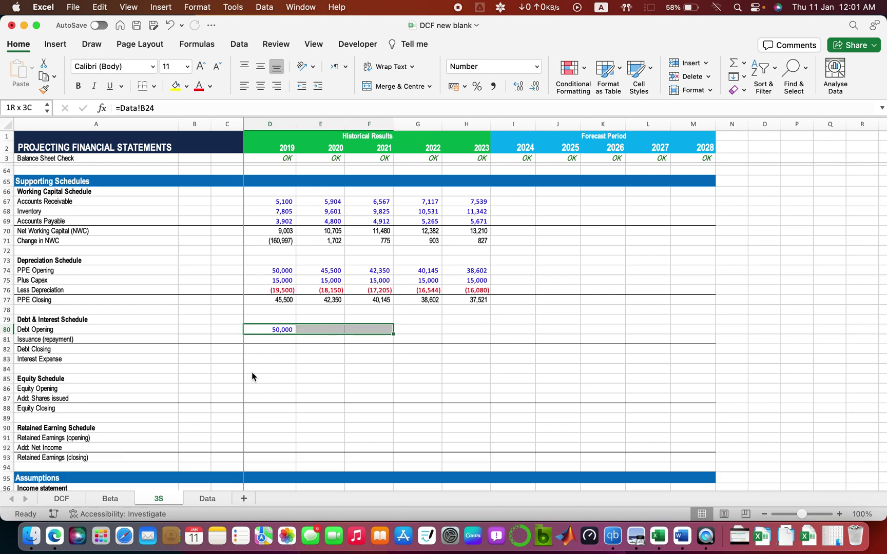
key("ctrl+r")
Link the 2019 Issuance (repayment) cell D81 in the debt schedule to Data!B25
key("Down")
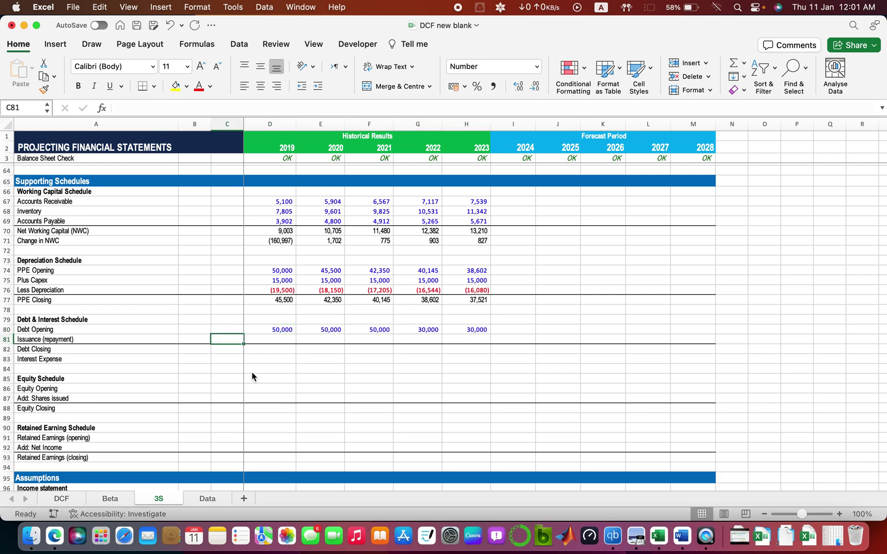
type("=")
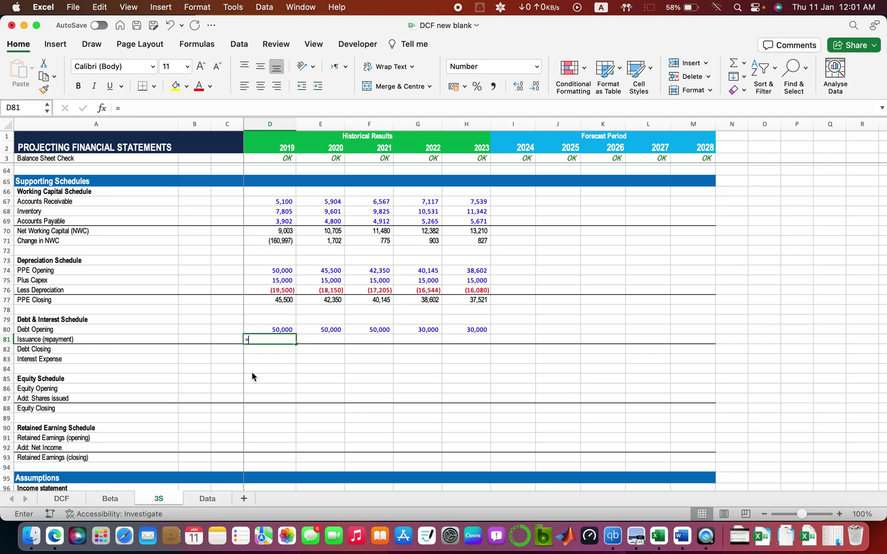
left_click(206, 498)
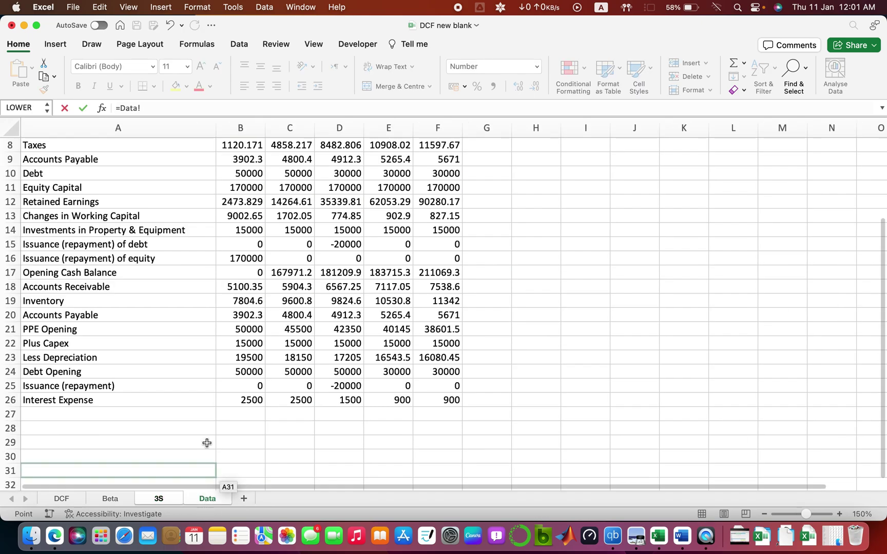
left_click(250, 385)
key("Return")
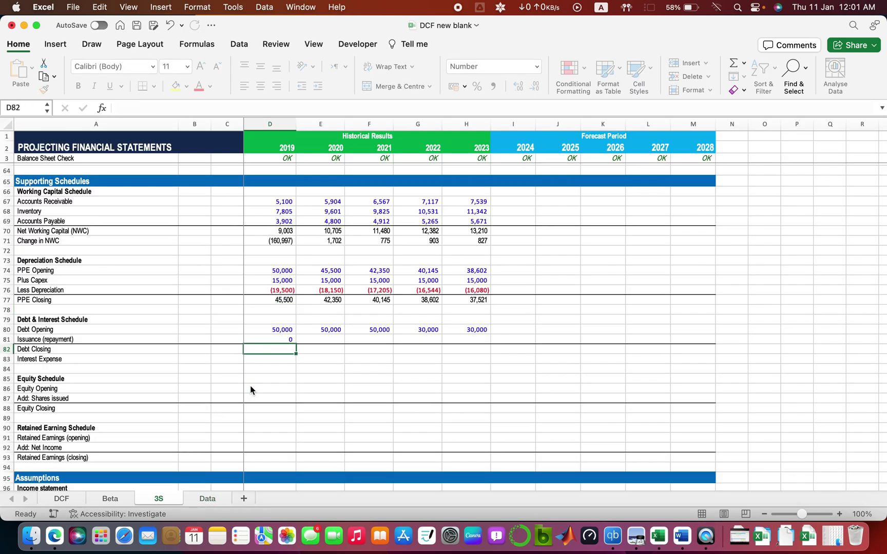
Fill the Issuance (repayment) link from D81 across the historical years through 2023
key("Up")
key("shift+Right")
key("shift+Right")
key("shift+Right")
key("shift+Right")
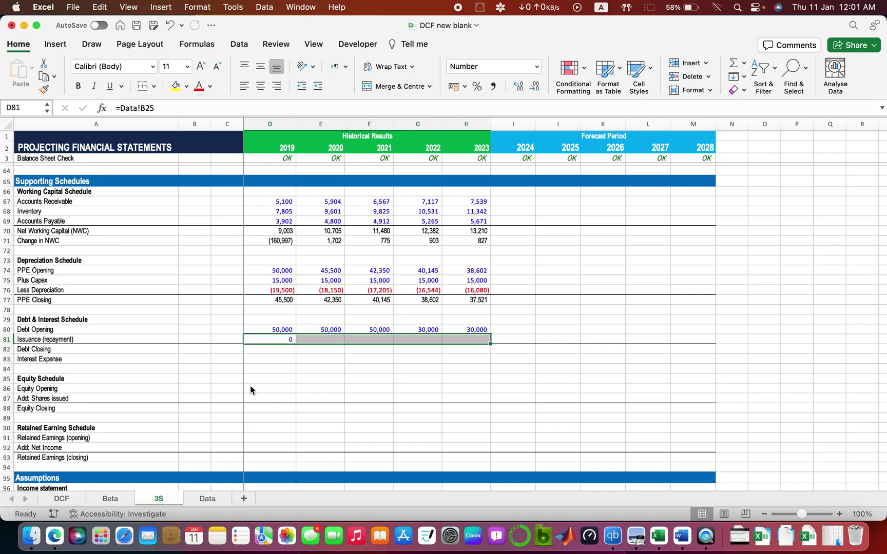
key("ctrl+r")
Calculate the 2019 Debt Closing in D82 with the formula =D80+D81
key("Left")
key("Down")
key("Right")
type("=")
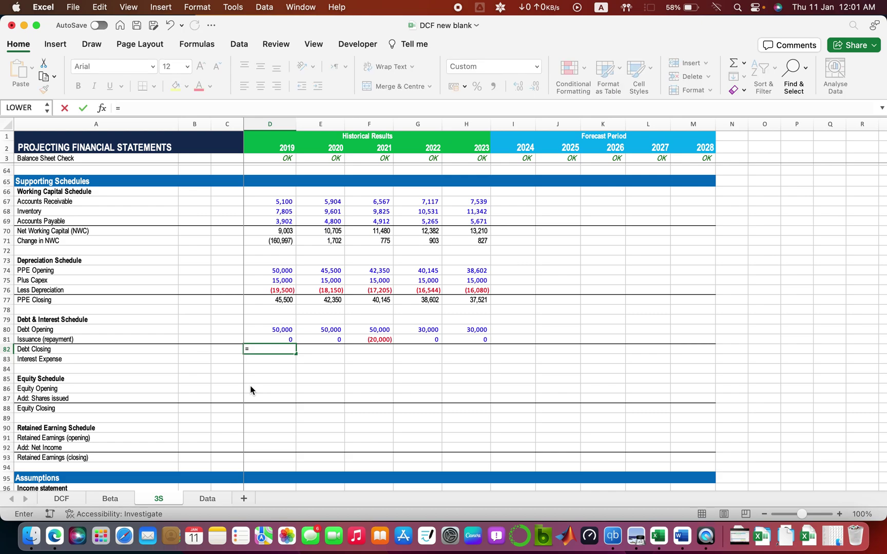
key("Up")
key("Up")
type("+")
key("Up")
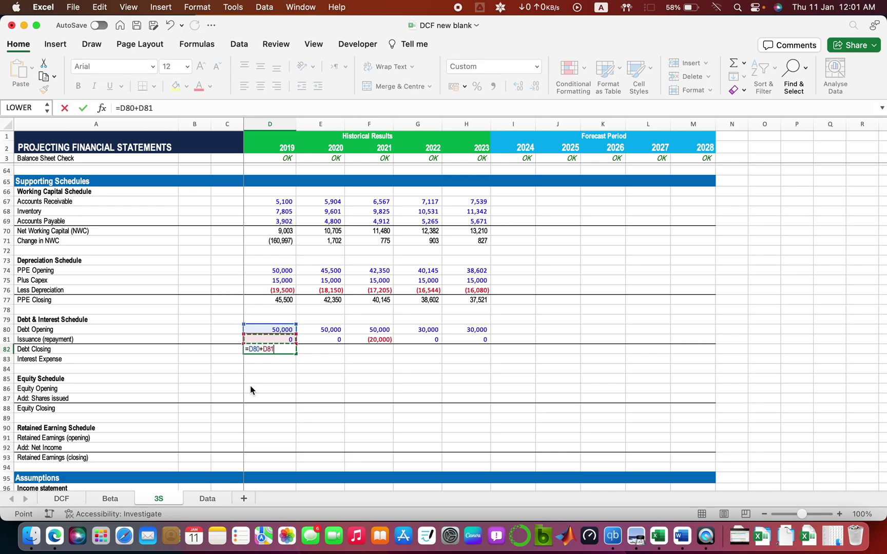
key("Return")
Fill the Debt Closing formula from D82 across the historical years through 2023
key("Up")
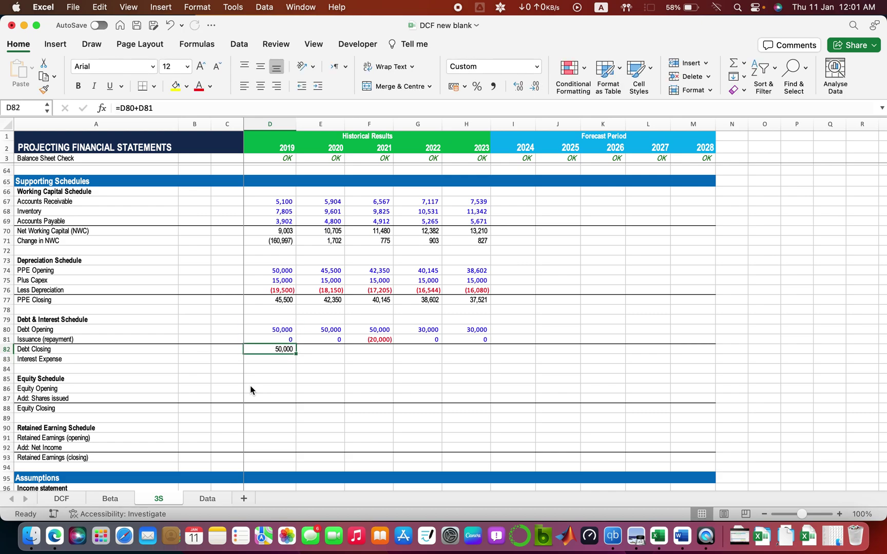
key("shift+Right")
key("shift+Right")
key("shift+Right")
key("shift+Right")
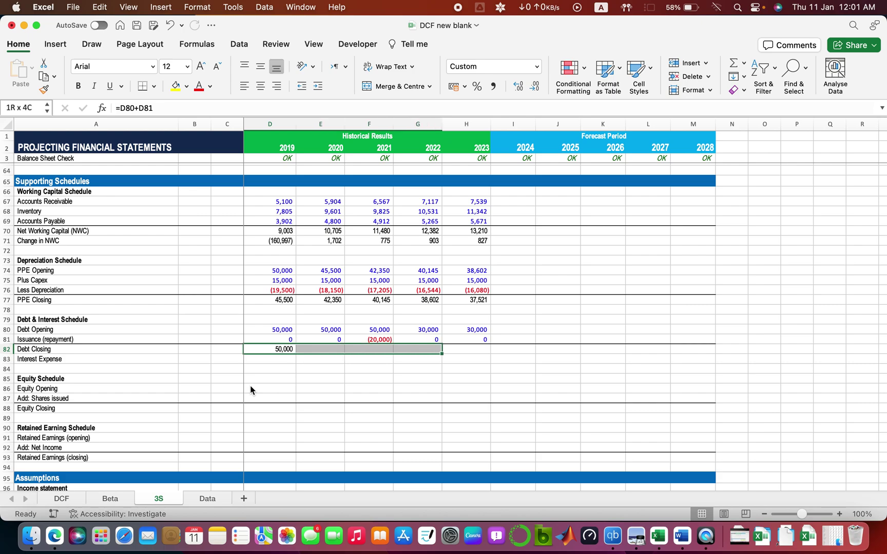
key("ctrl+r")
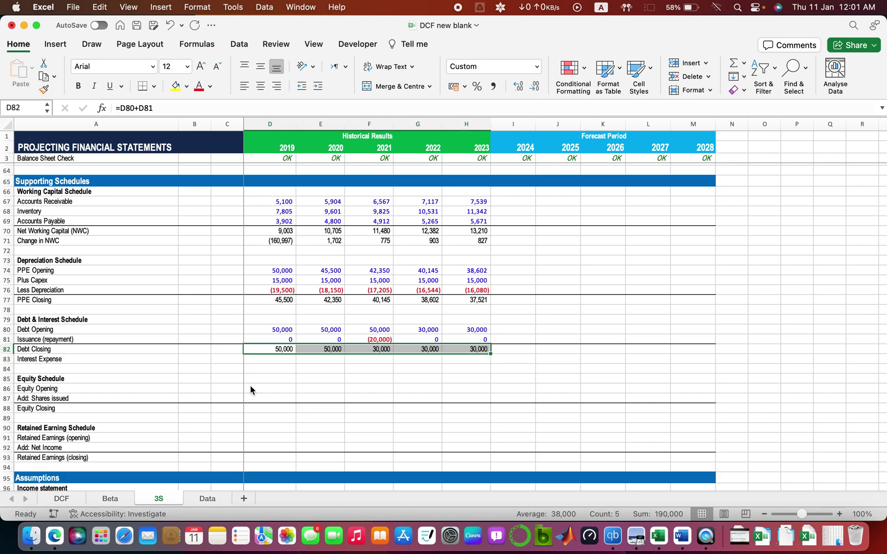
Link the 2019 Interest Expense cell D83 to the Interest value in Data!B7
key("Down")
key("Up")
key("Down")
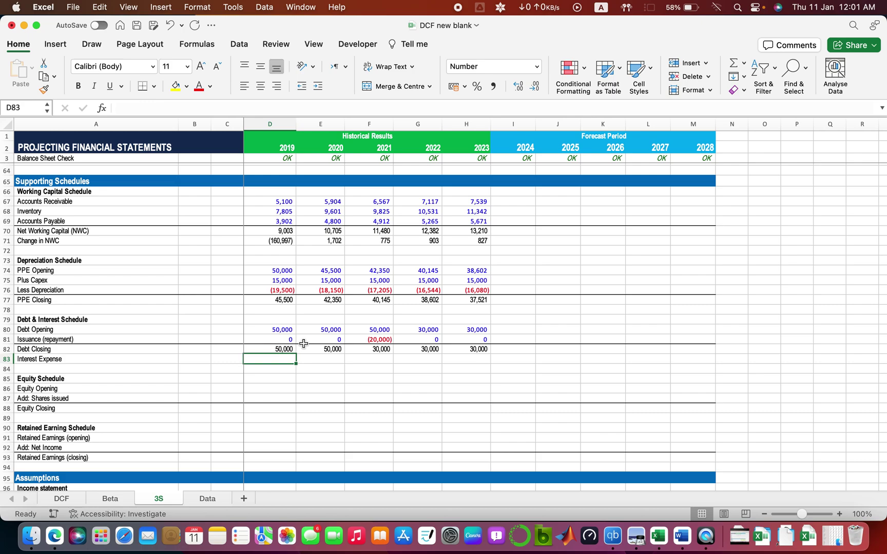
type("=")
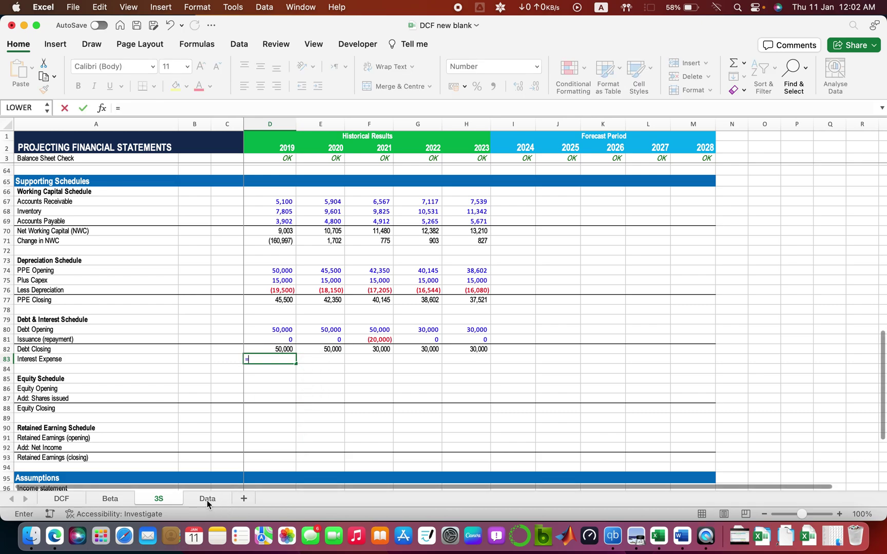
left_click(208, 499)
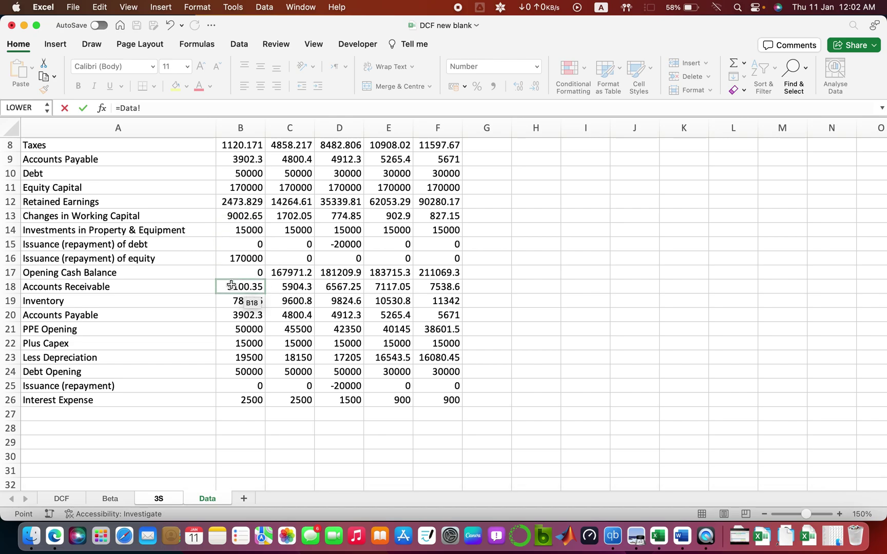
scroll(231, 286, "up", 4)
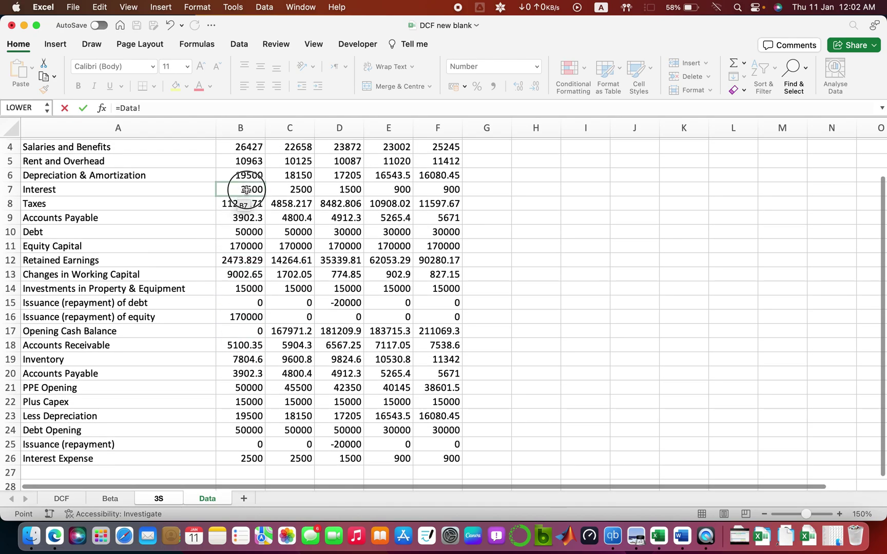
left_click(246, 190)
key("Return")
Fill the Interest Expense link from D83 across the historical years through 2023
key("Up")
key("shift+Right")
key("shift+Right")
key("shift+Right")
key("shift+Right")
key("shift+Right")
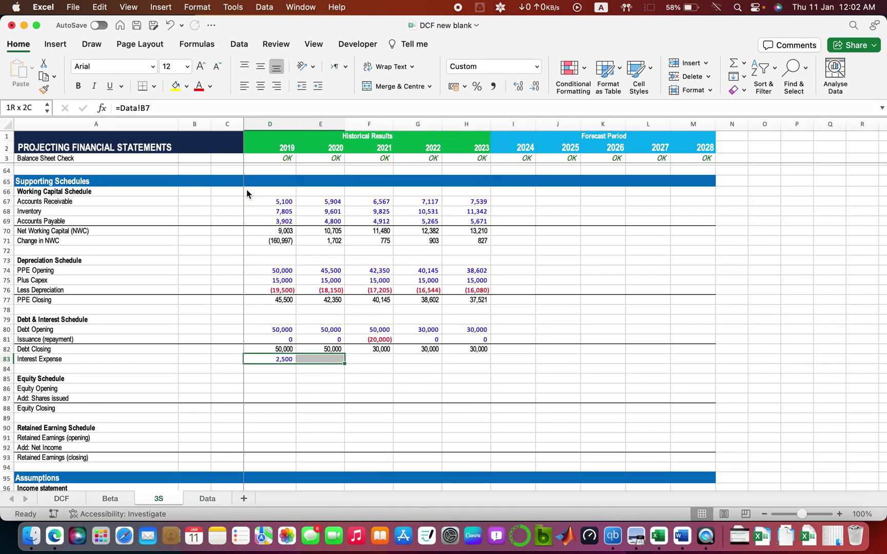
key("shift+Left")
key("ctrl+r")
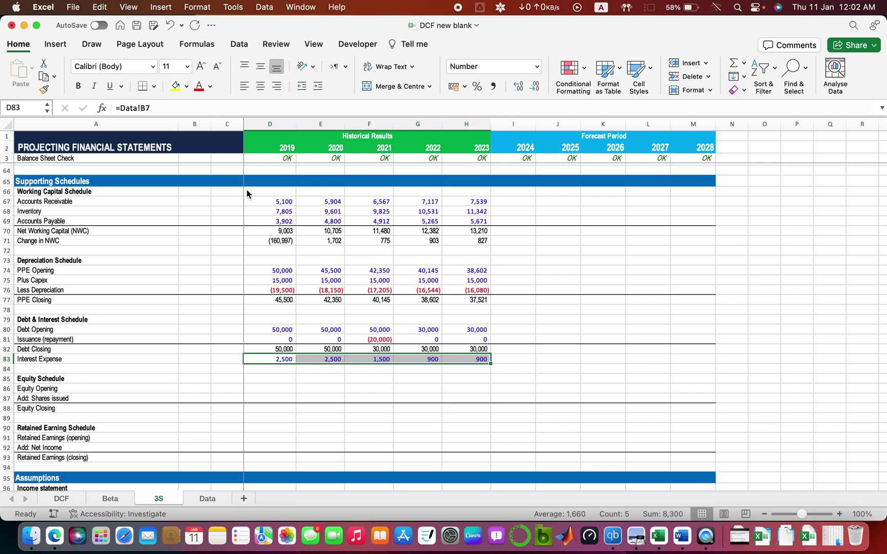
Examine the Equity Capital and Issuance (repayment) of equity rows on the Data sheet as sources for the Equity Schedule
key("Down")
key("Left")
key("Right")
key("Down")
key("Down")
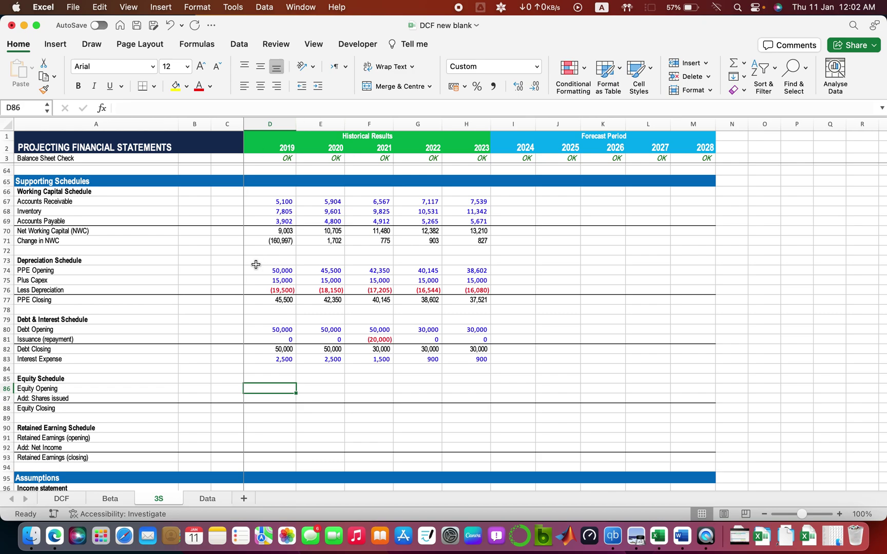
left_click(209, 501)
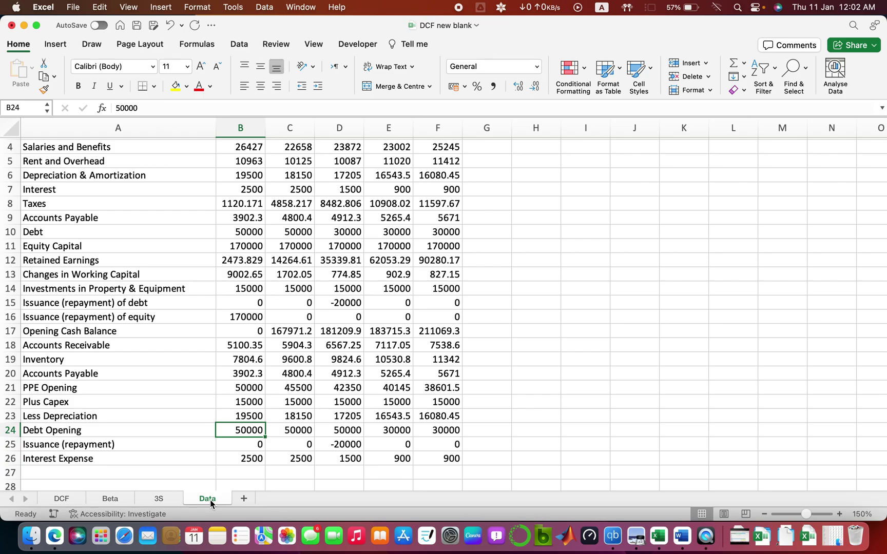
scroll(176, 439, "down", 1)
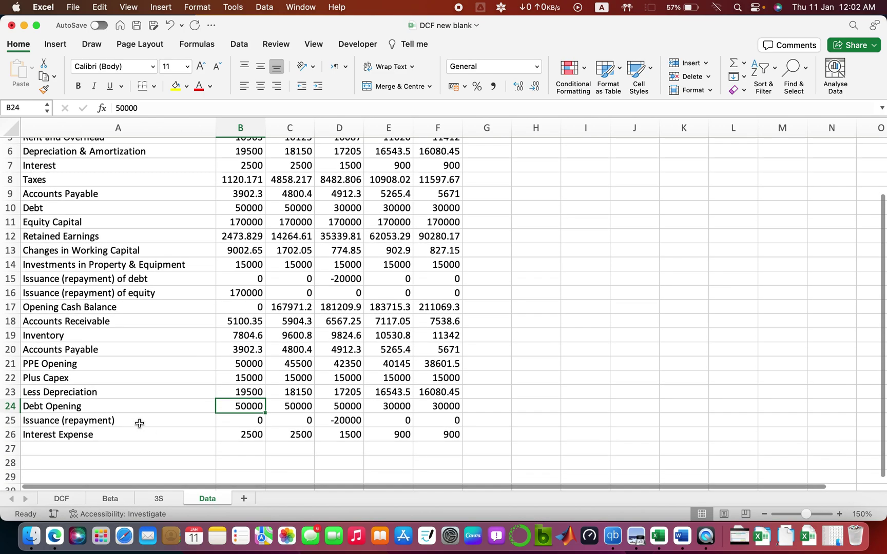
scroll(139, 423, "up", 4)
scroll(139, 423, "up", 1)
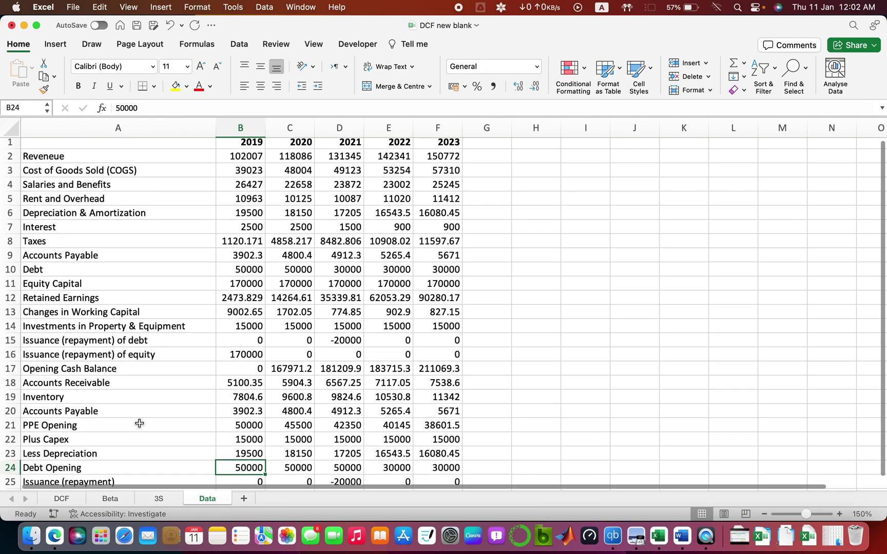
scroll(139, 423, "down", 2)
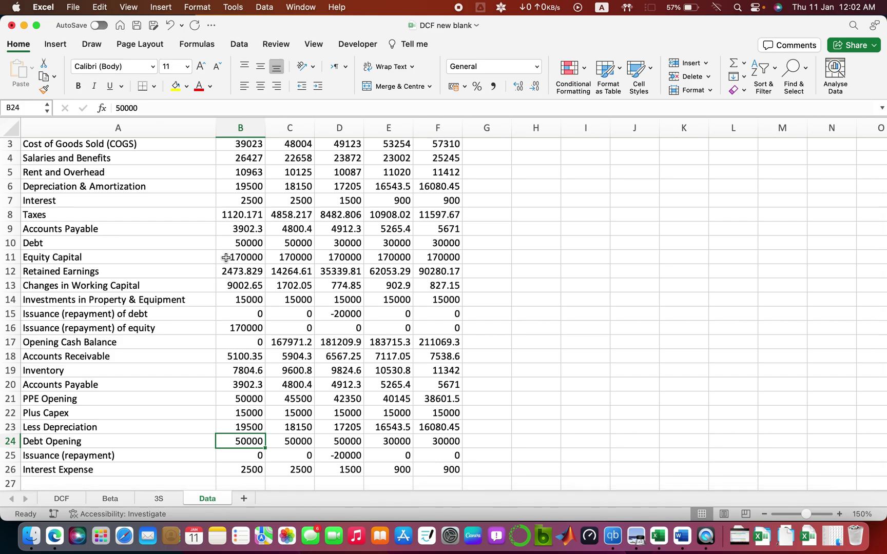
left_click(231, 258)
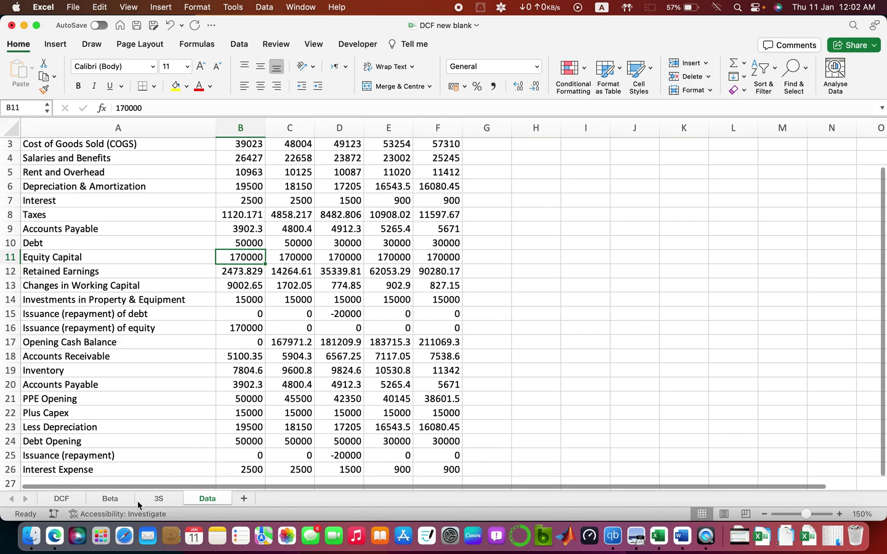
left_click(168, 497)
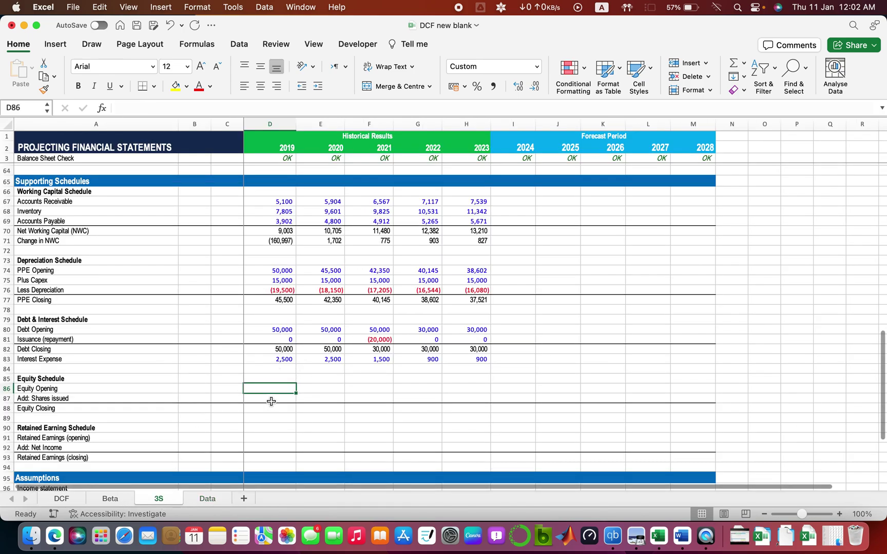
left_click(270, 409)
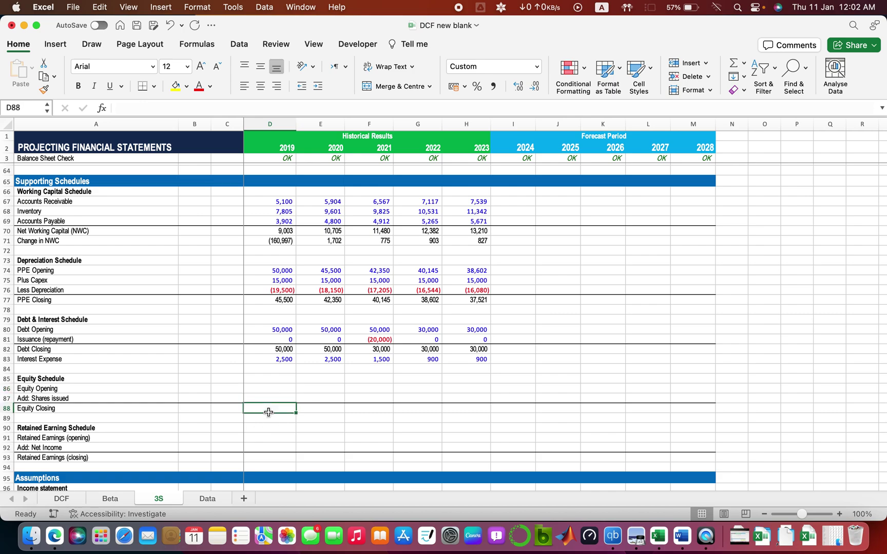
left_click(273, 382)
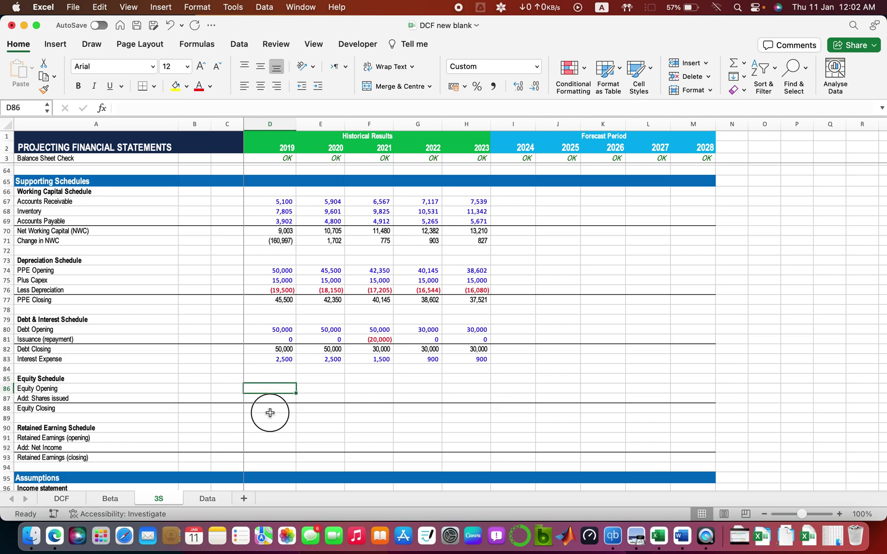
left_click(269, 412)
left_click(326, 389)
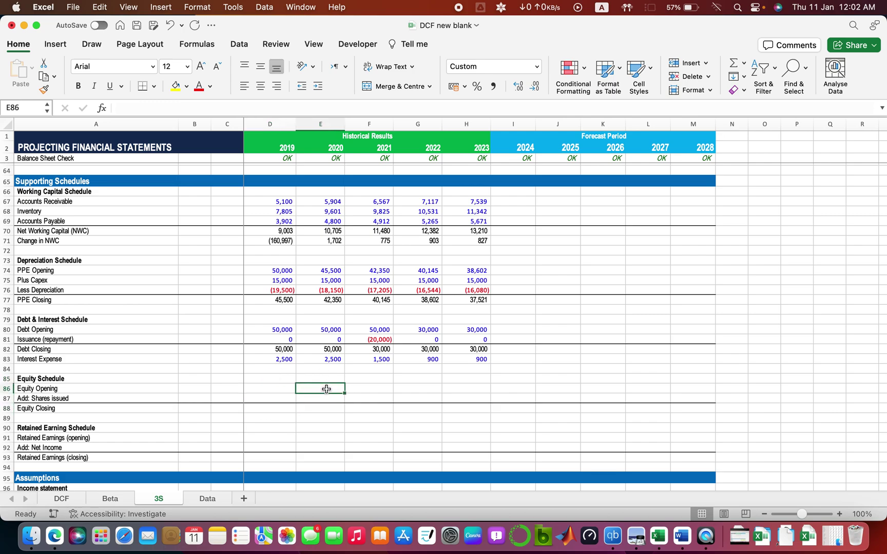
type("=")
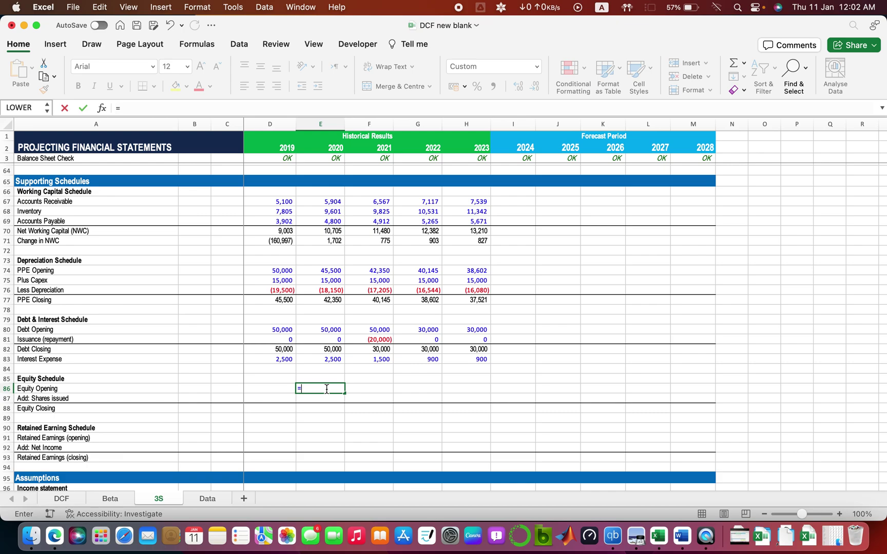
key("Escape")
left_click(321, 409)
Try linking the 2019 Equity Closing cell D88 to the equity issuance value in Data!B16, and clear the cell
left_click(281, 407)
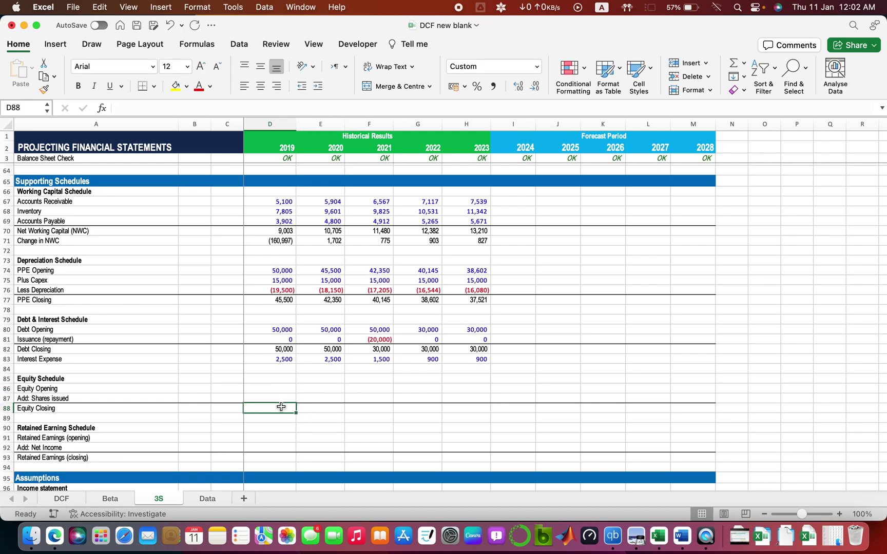
type("=")
left_click(207, 499)
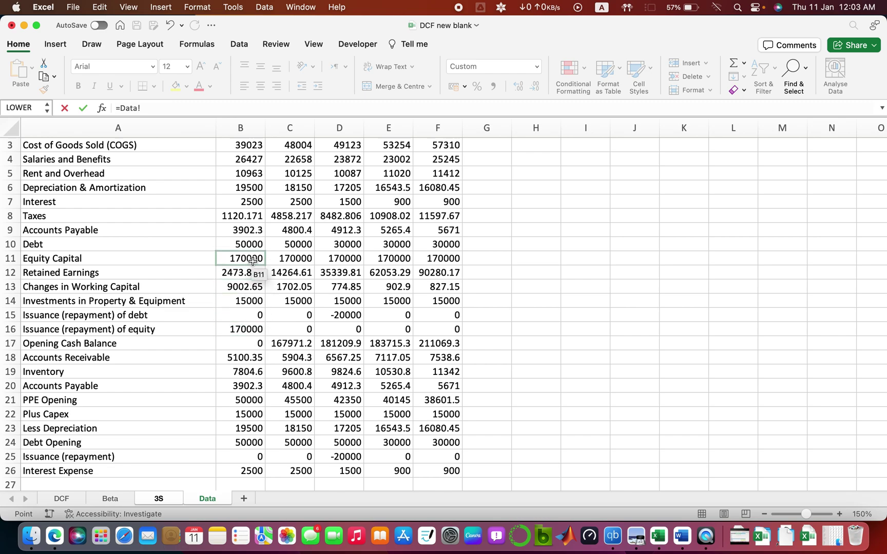
left_click(250, 331)
key("Return")
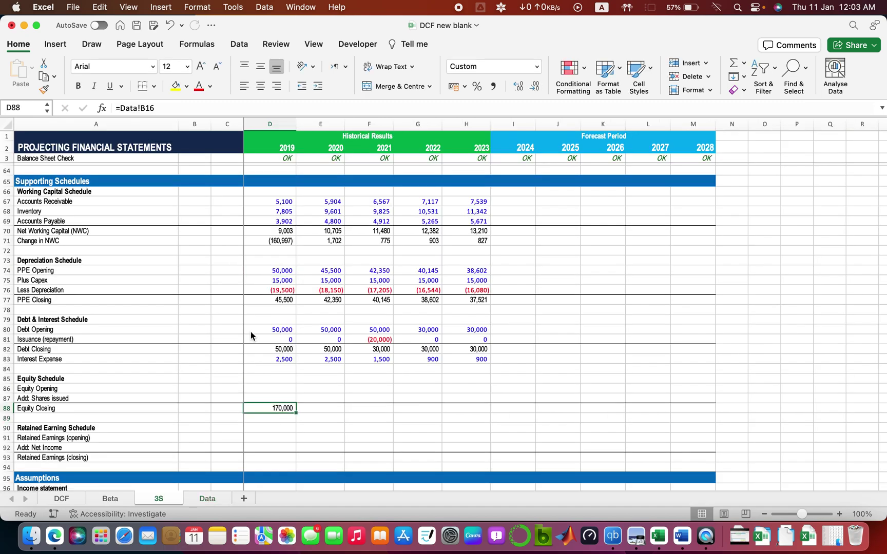
key("Up")
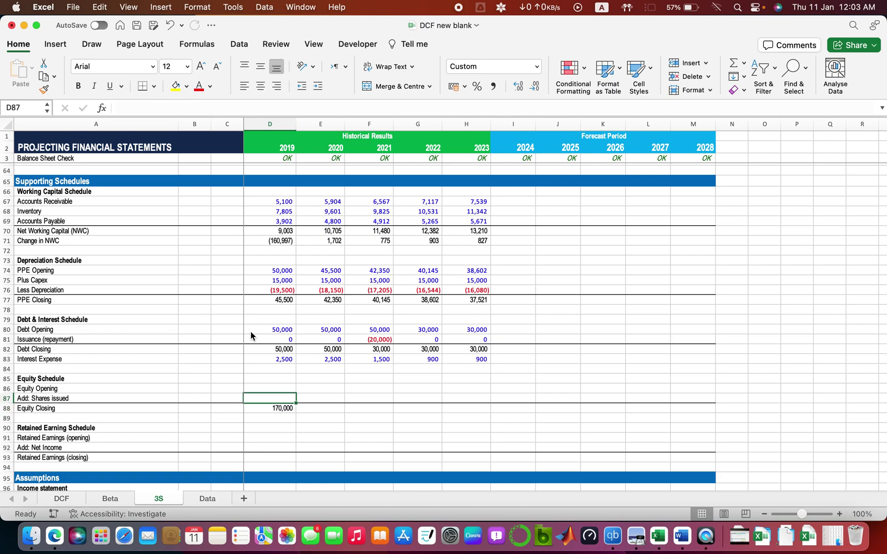
key("Down")
key("Delete")
Link the 2019 Shares issued cell D87 to the Issuance (repayment) of equity value in Data!B16
key("Up")
key("Up")
key("Down")
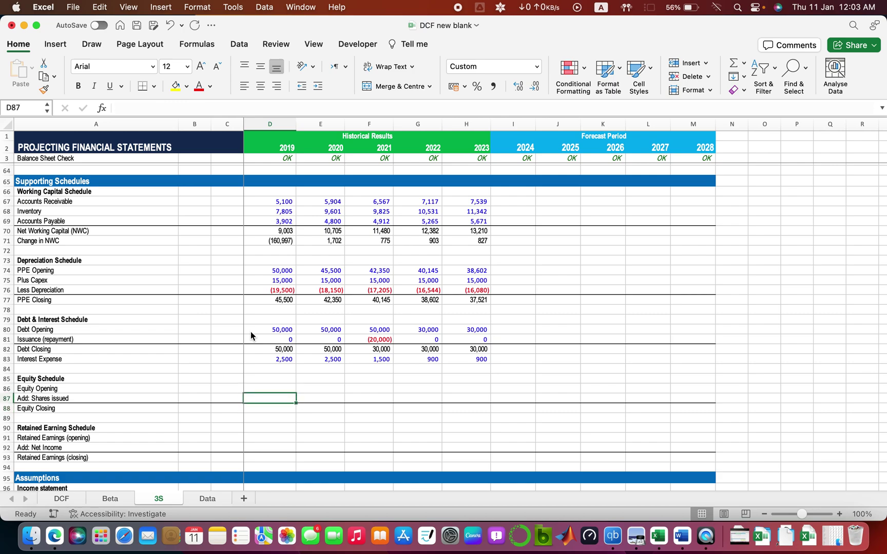
type("=")
left_click(208, 498)
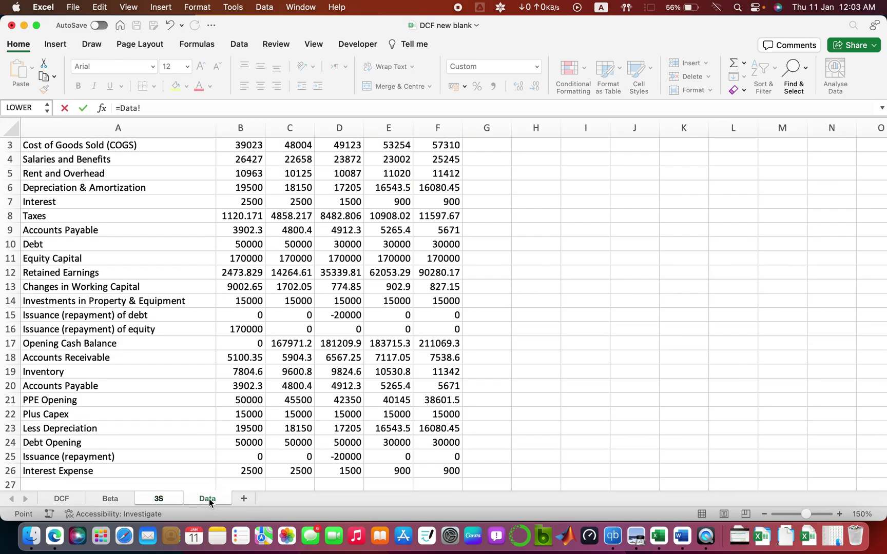
left_click(246, 331)
key("Return")
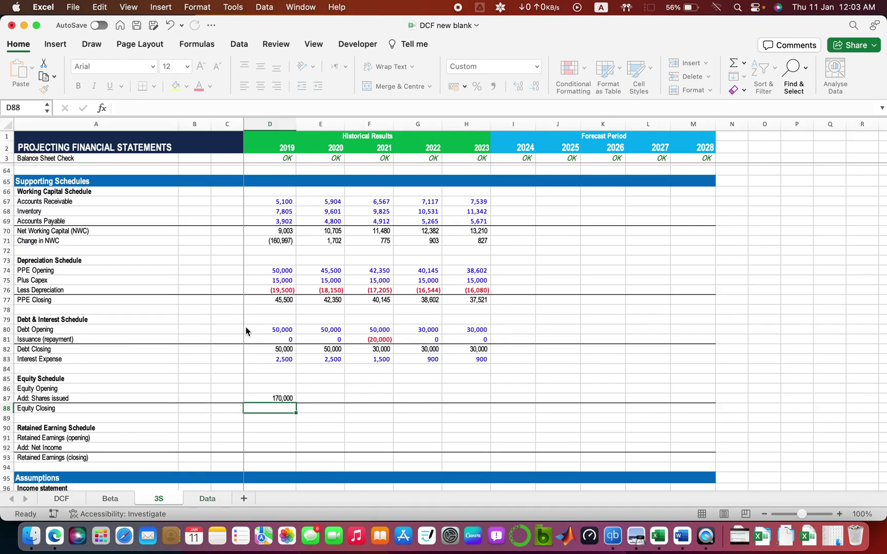
Set the 2019 Equity Opening in D86 to 0
key("Up")
key("Up")
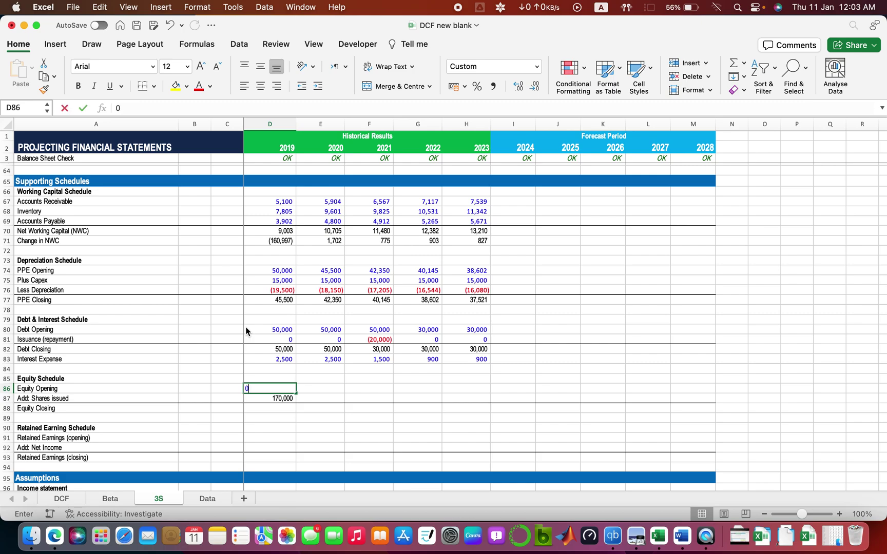
type("0")
key("Return")
Calculate the 2019 Equity Closing in D88 with the formula =D86+D87
key("Down")
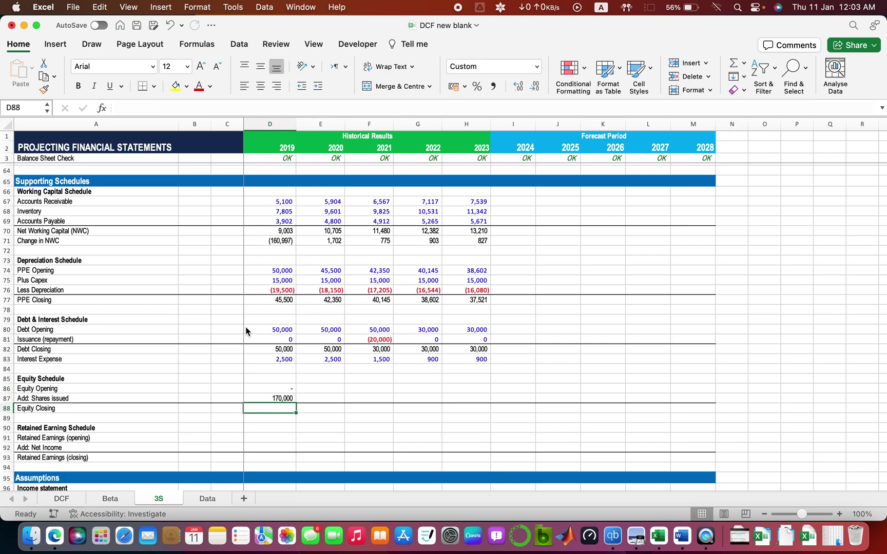
type("=")
key("Up")
key("Up")
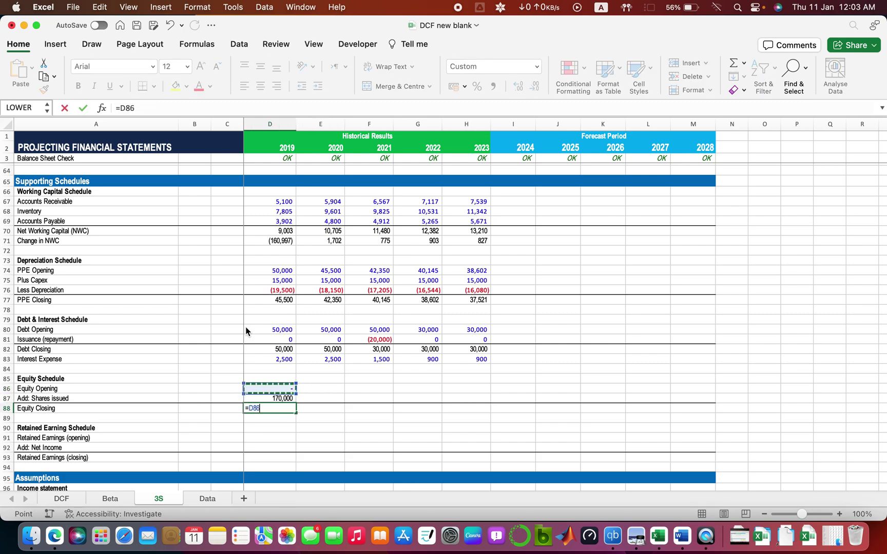
type("+")
key("Up")
key("Return")
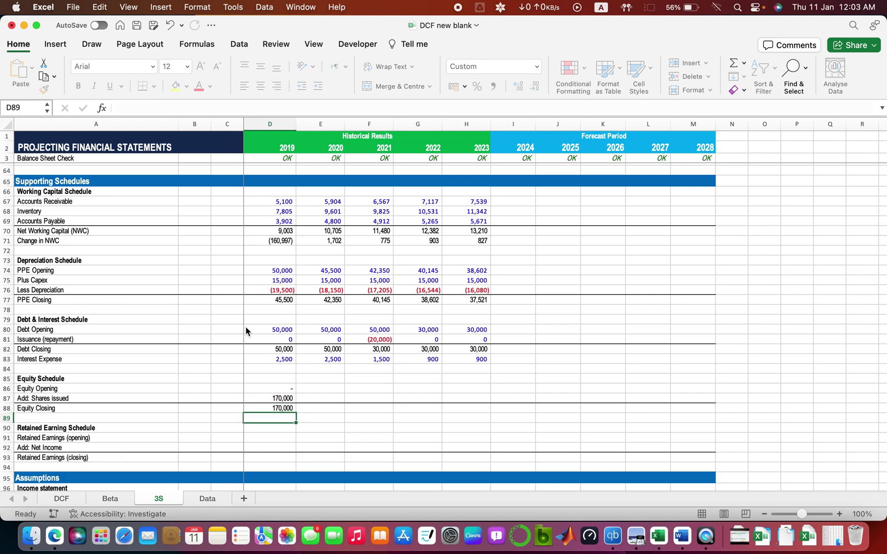
Fill the Equity Closing formula from D88 across the historical years through 2023
key("Up")
key("shift+Right")
key("shift+Right")
key("shift+Right")
key("shift+Right")
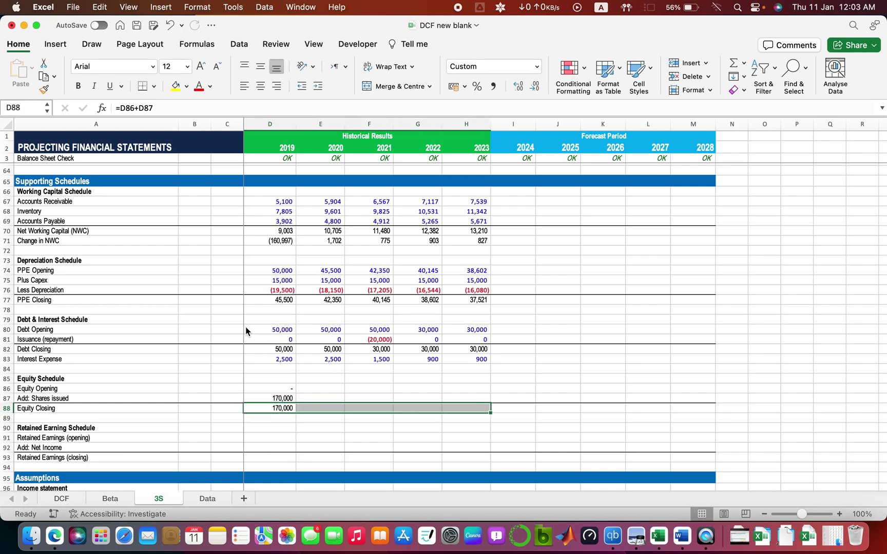
Check the equity issuance row on the Data sheet and fill the Shares issued link from D87 across through 2023
key("Up")
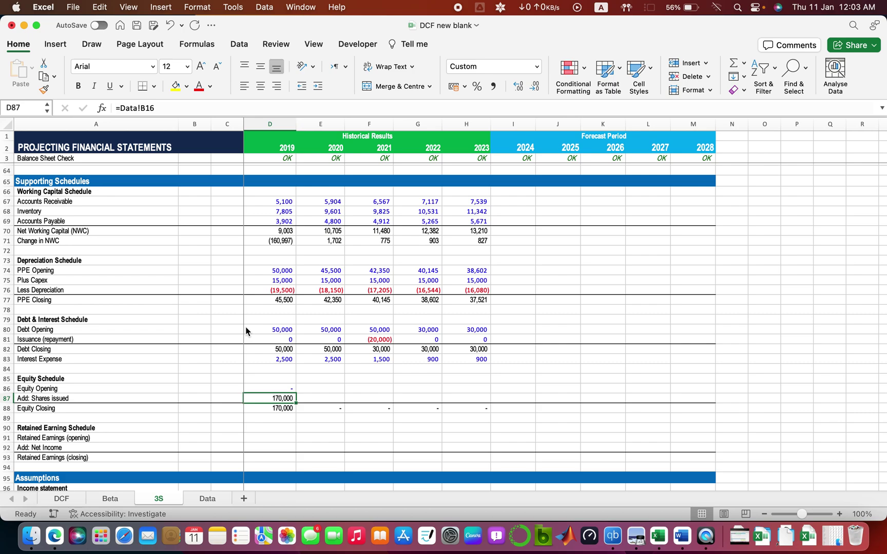
left_click(209, 499)
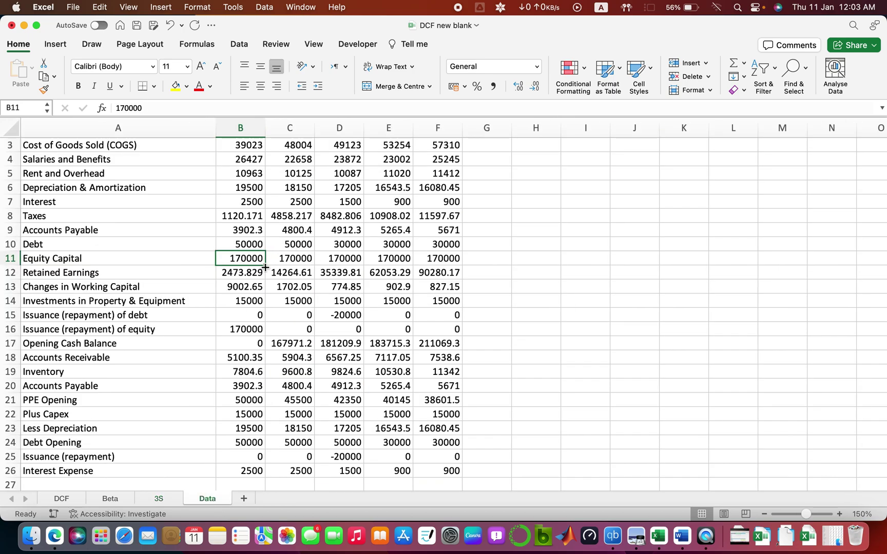
left_click(301, 260)
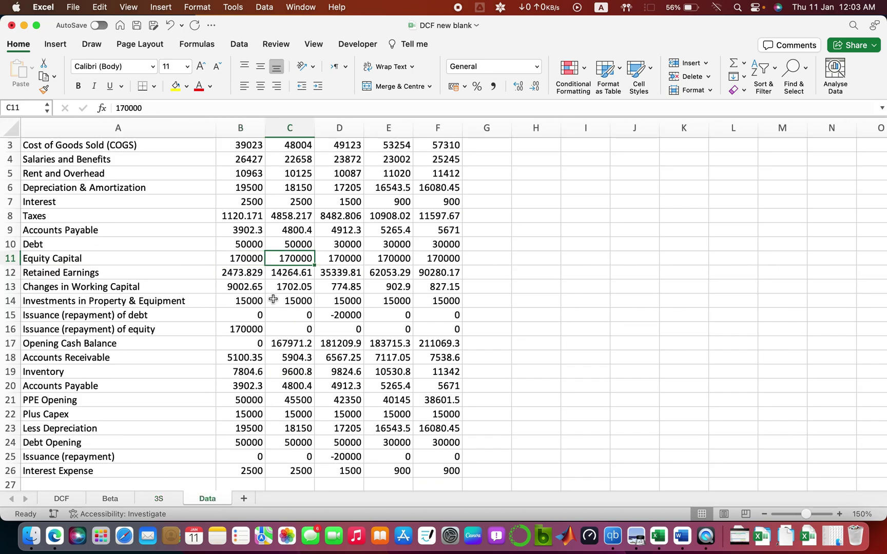
left_click(255, 331)
left_click(289, 329)
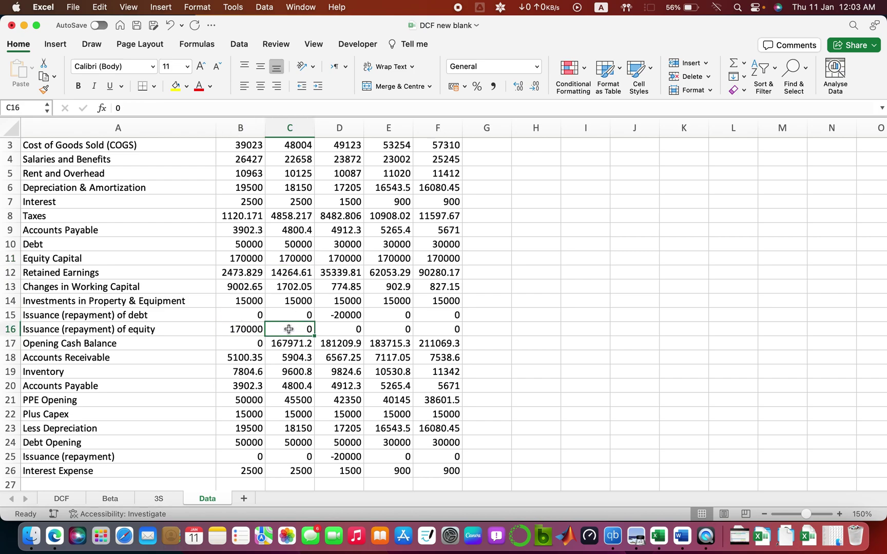
key("super+Tab")
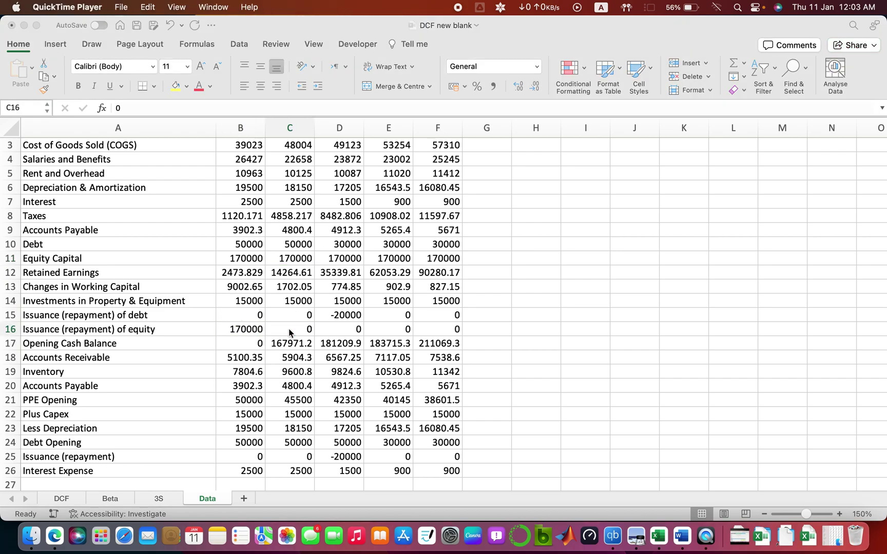
key("super+Tab")
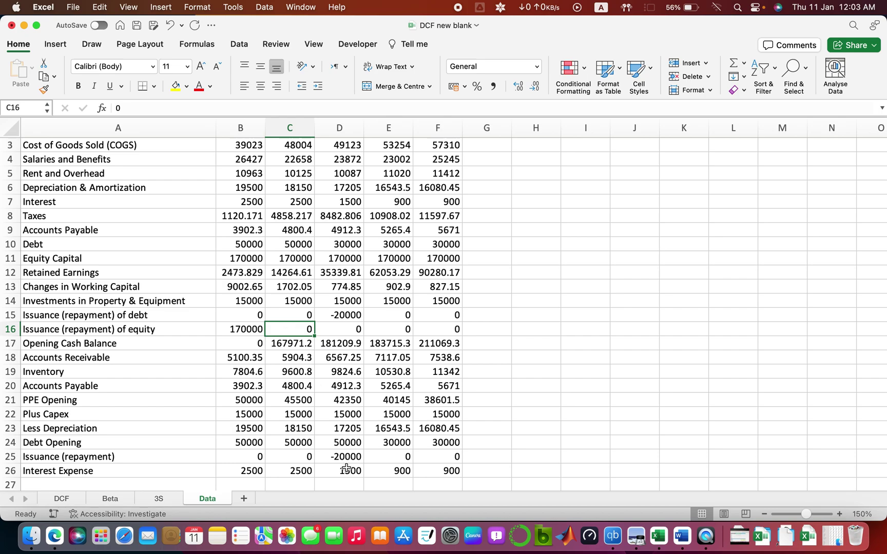
left_click(159, 498)
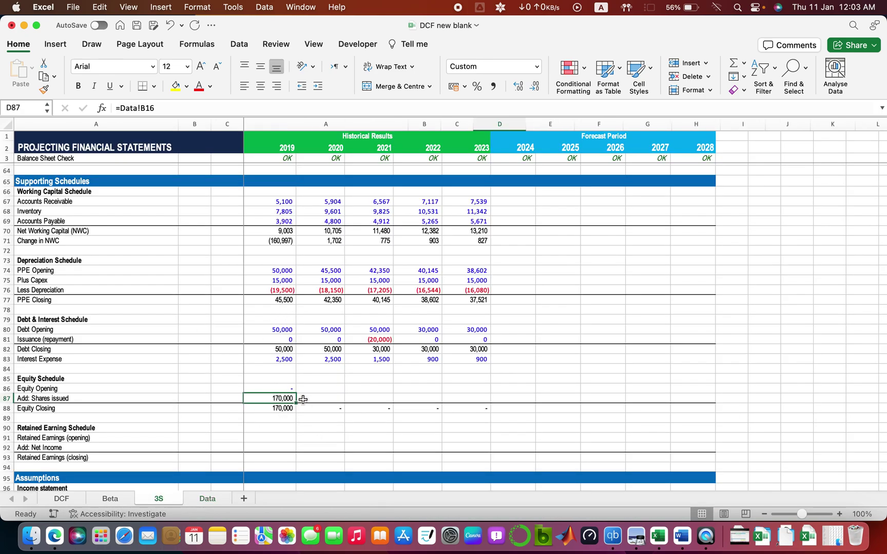
left_click_drag(300, 403, 471, 405)
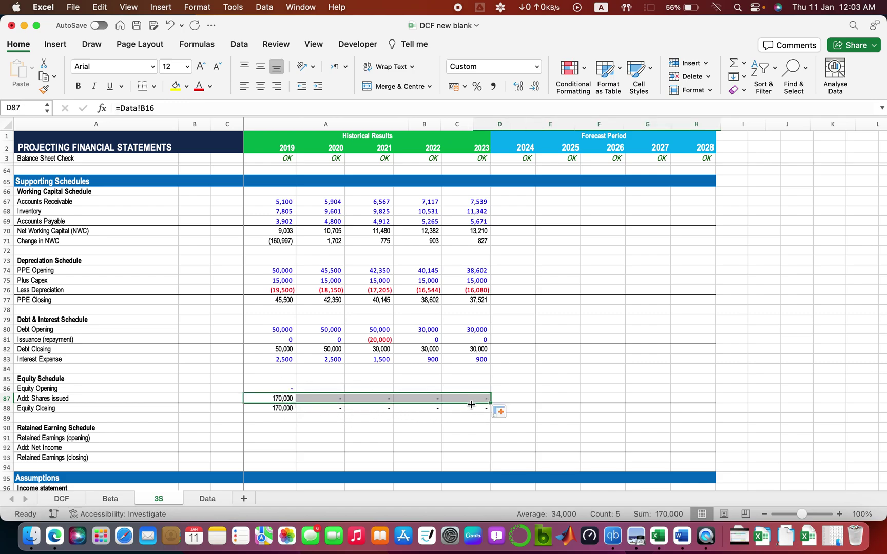
Link the 2020 Equity Opening in E86 to the 2019 Equity Closing with the formula =D88
key("Up")
key("Right")
key("Down")
key("Left")
key("Down")
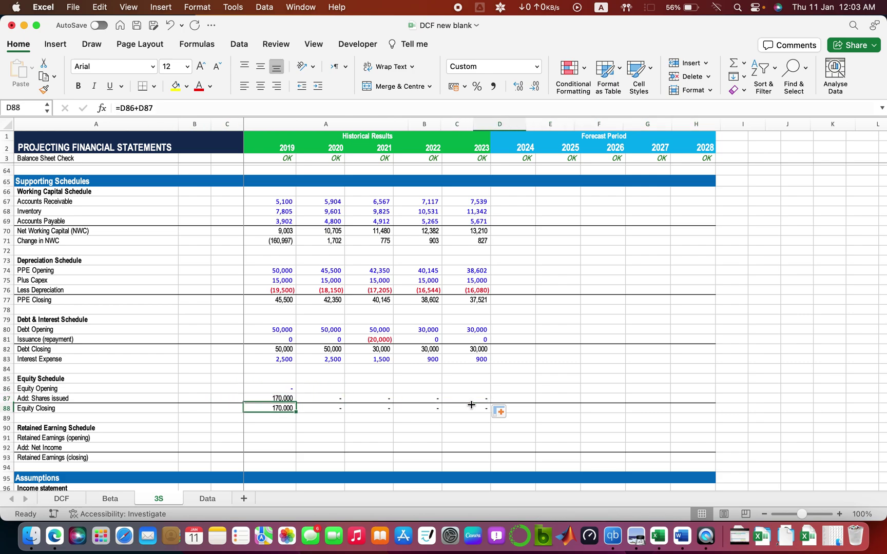
key("Up")
key("Right")
key("Right")
key("Up")
key("Left")
type("=")
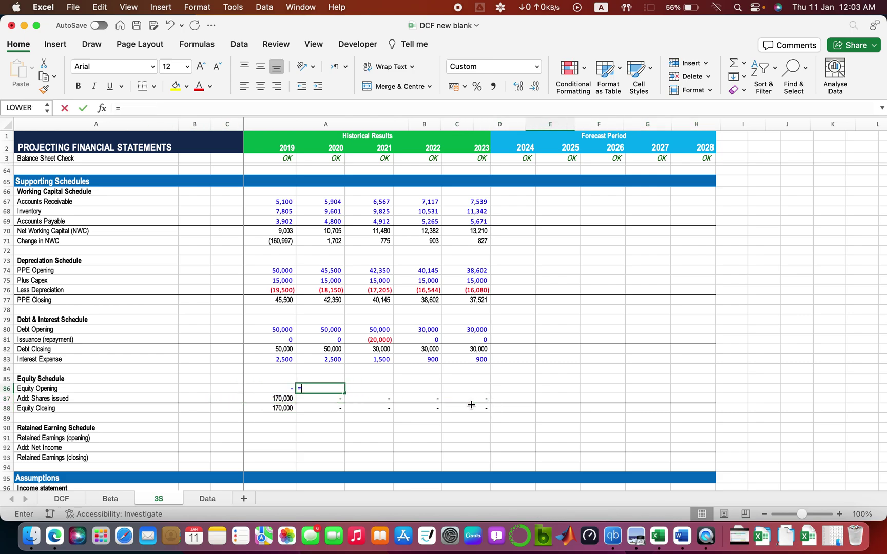
key("Left")
key("Down")
key("Down")
key("Return")
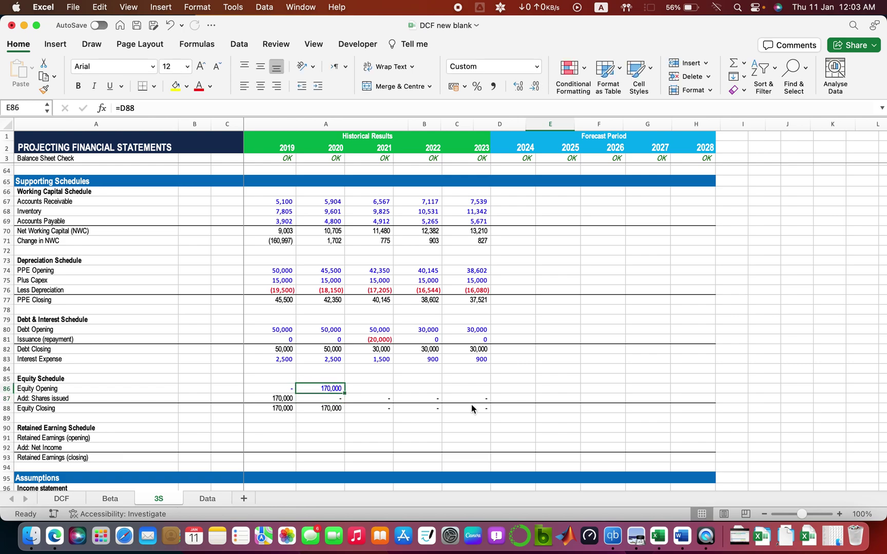
Fill the Equity Opening formula from E86 across the remaining historical years through 2023
key("shift+Right")
key("shift+Right")
key("shift+Right")
key("ctrl+r")
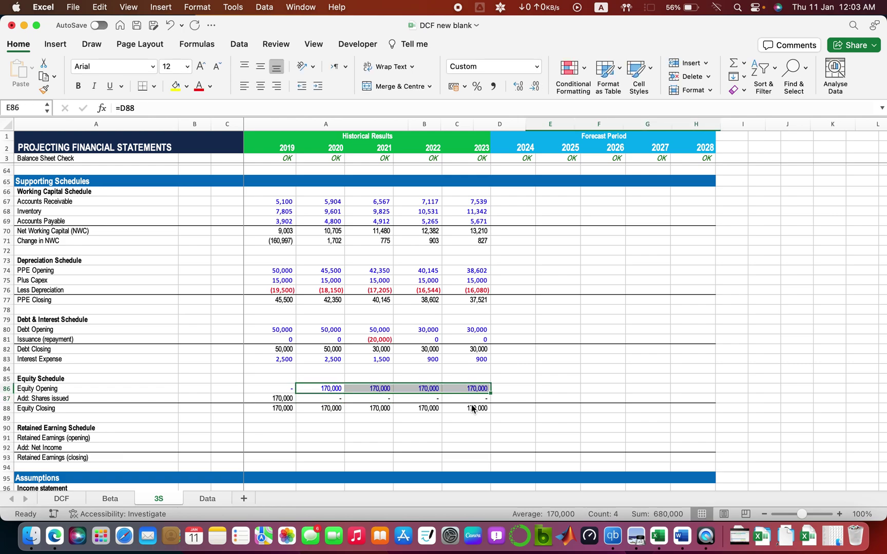
Link the 2019 Net Income in D92 of the Retained Earning Schedule to Net Earnings with the formula =D18
key("Right")
key("Down")
key("Down")
key("Down")
key("Down")
key("Down")
key("Down")
key("Down")
key("Down")
key("Down")
key("Down")
key("Down")
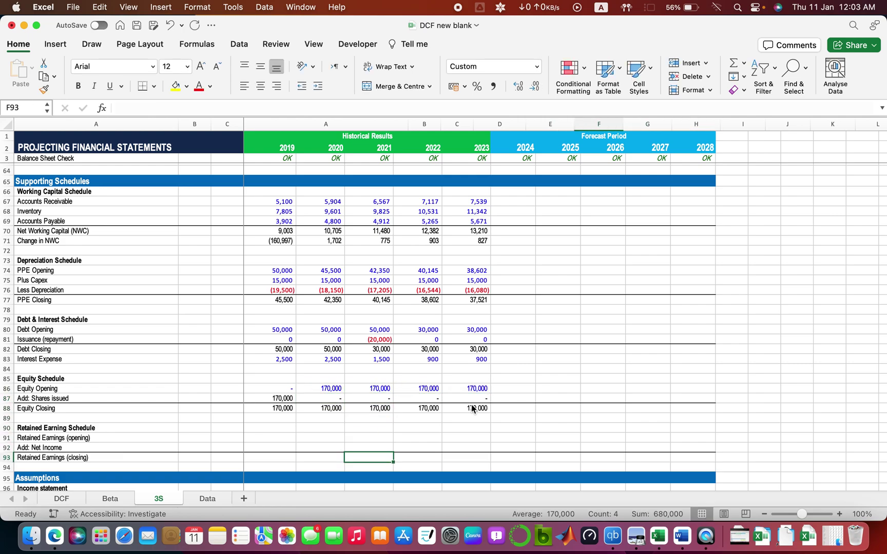
key("Up")
key("Up")
key("Up")
key("Up")
key("Up")
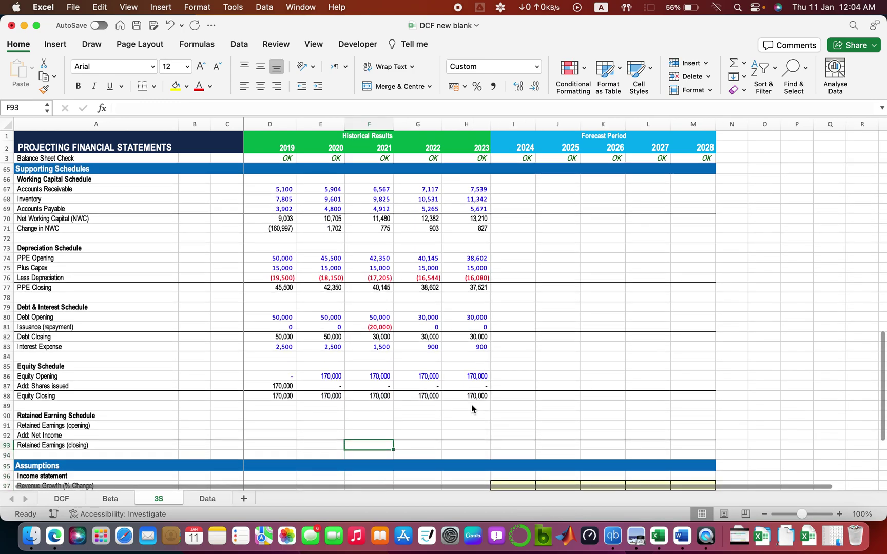
key("Left")
key("Left")
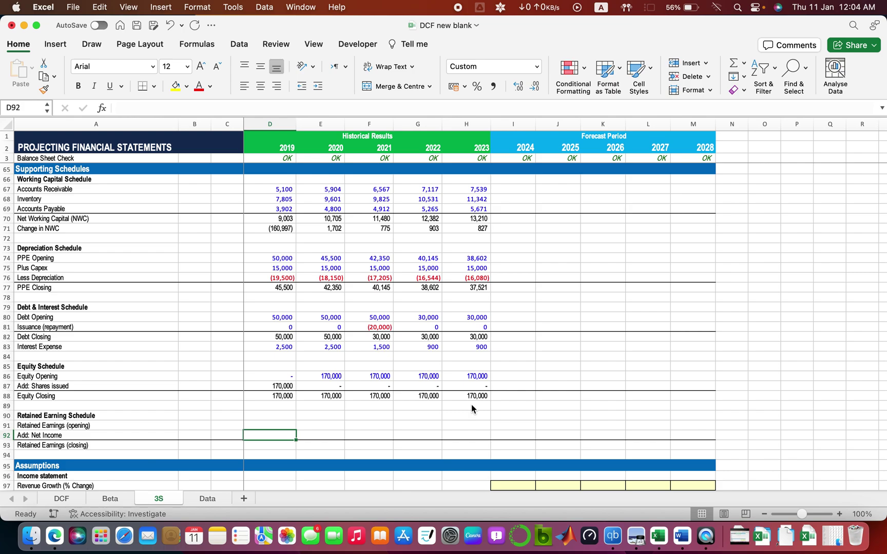
type("=")
scroll(336, 259, "up", 20)
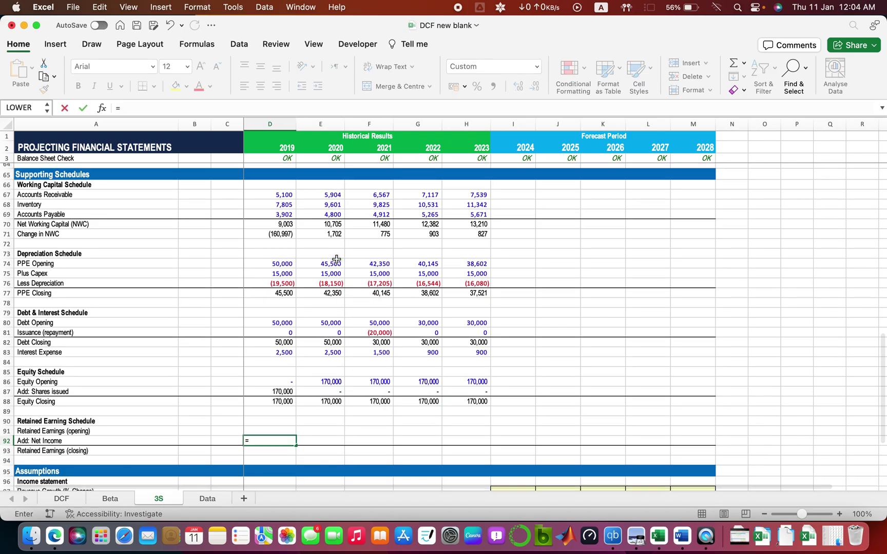
left_click(278, 308)
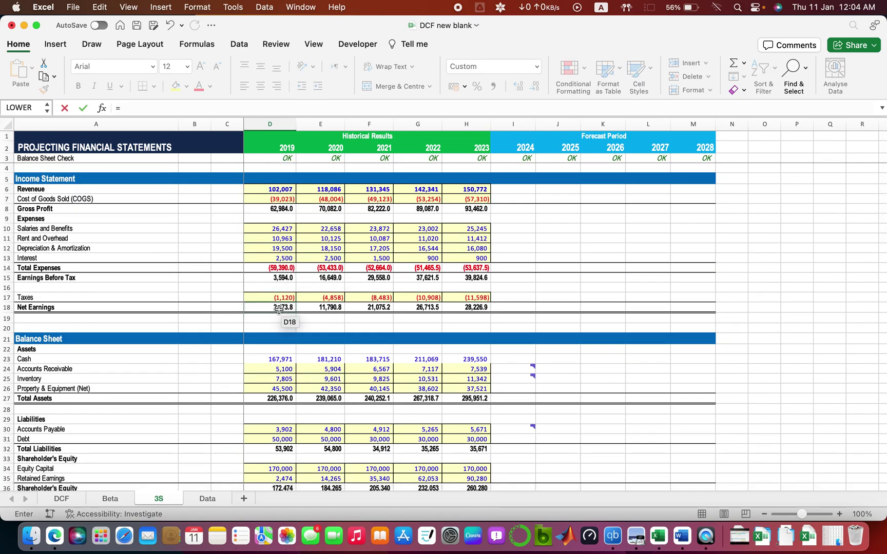
key("Escape")
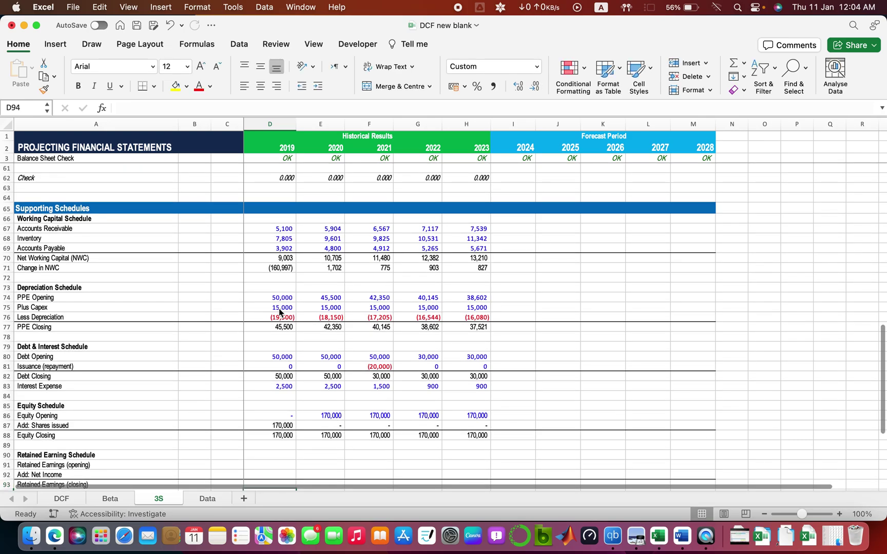
Fill the Net Income link from D92 across the historical years through 2023
key("Up")
key("Up")
key("Up")
key("Up")
key("Up")
key("Up")
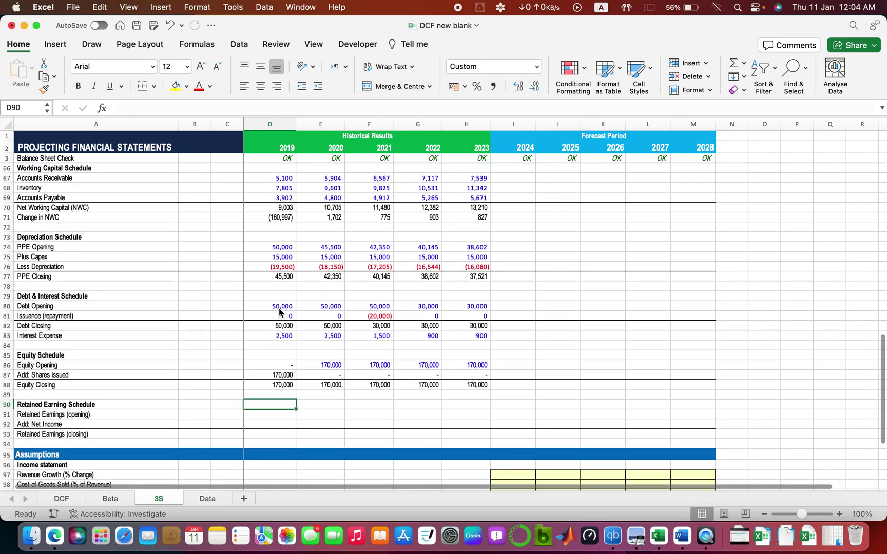
key("Down")
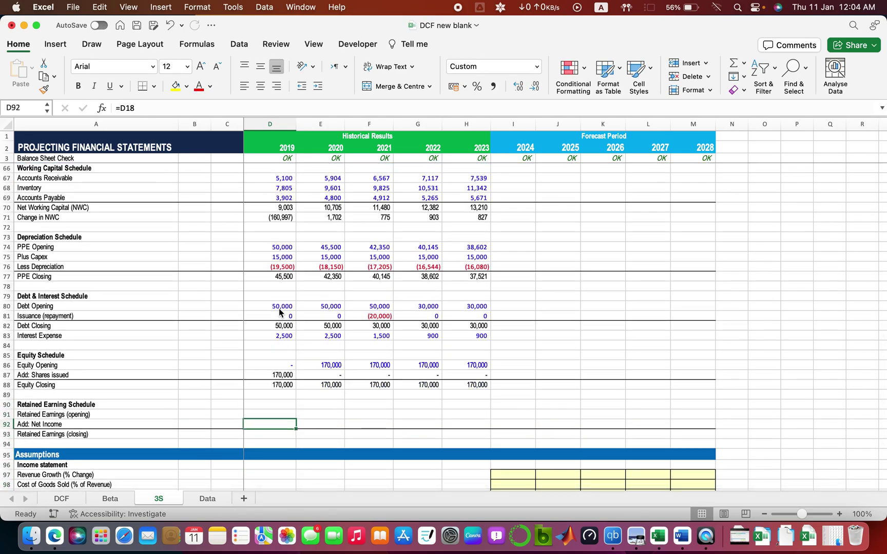
key("Up")
key("Down")
key("shift+Right")
key("shift+Right")
key("shift+Right")
key("shift+Right")
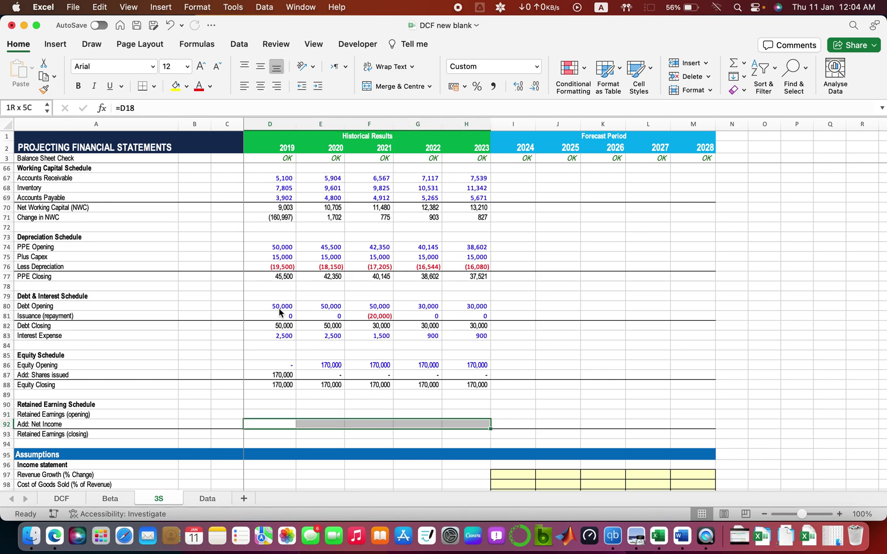
key("ctrl+r")
key("shift+Left")
key("shift+Left")
key("shift+Left")
key("shift+Left")
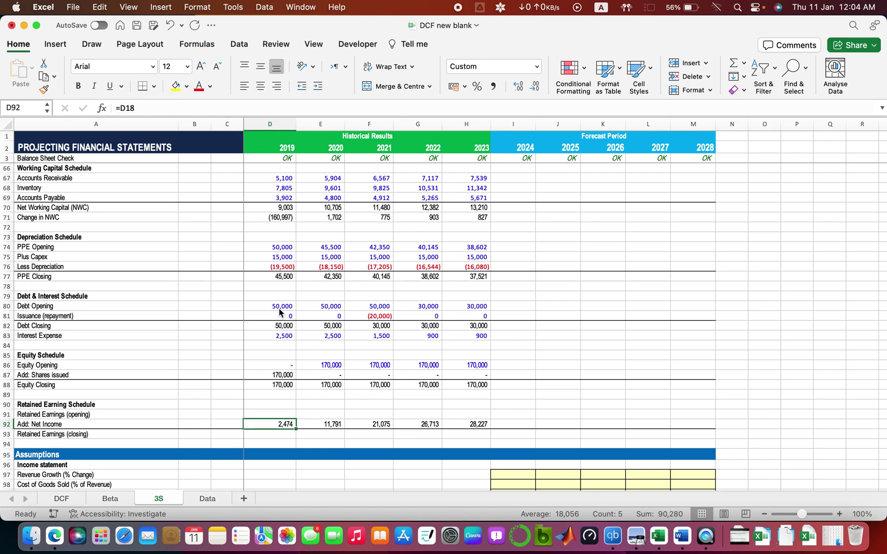
Examine the Data sheet for a retained earnings opening balance to use in the Retained Earning Schedule
key("Down")
key("Down")
key("Up")
key("Up")
key("Up")
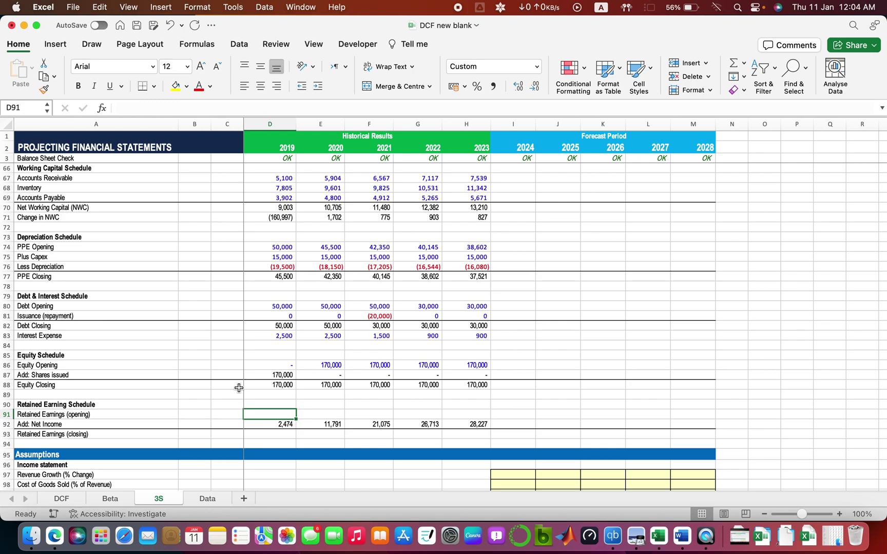
left_click(208, 499)
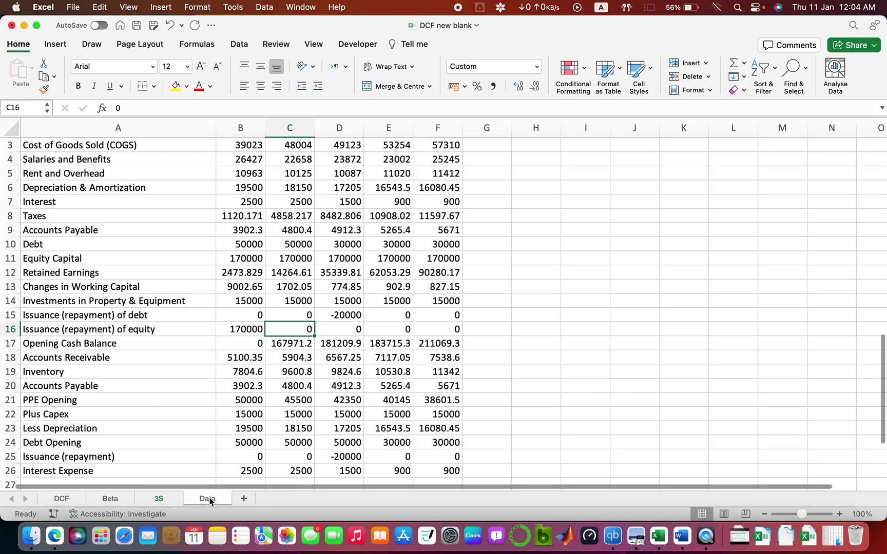
scroll(190, 401, "down", 2)
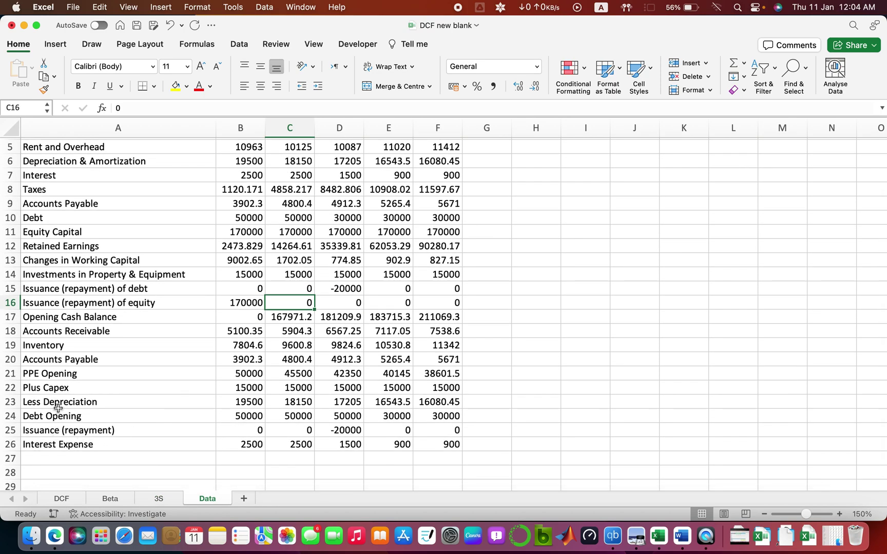
scroll(67, 344, "up", 1)
scroll(68, 345, "up", 3)
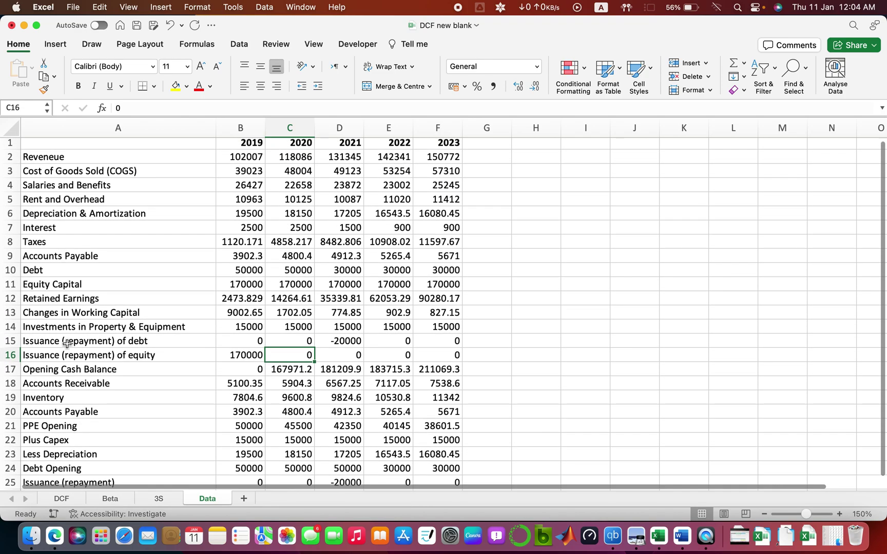
scroll(67, 344, "down", 1)
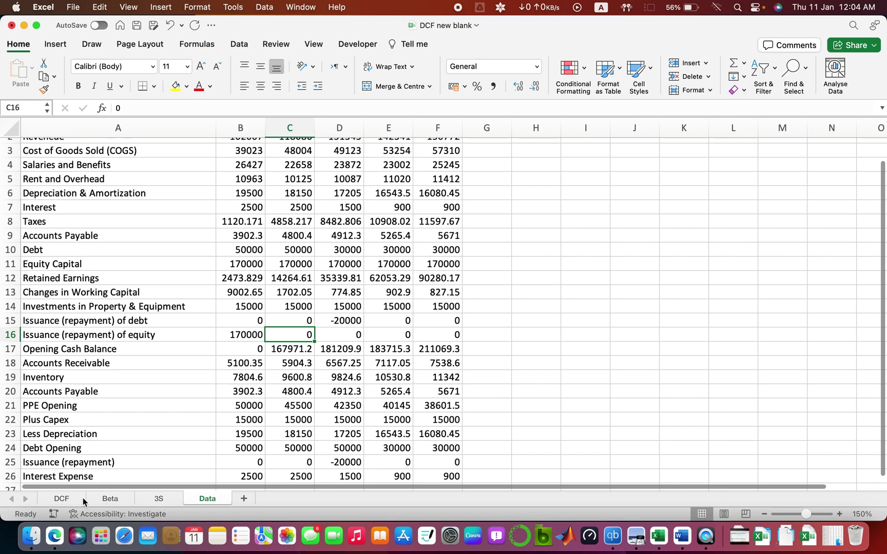
left_click(157, 498)
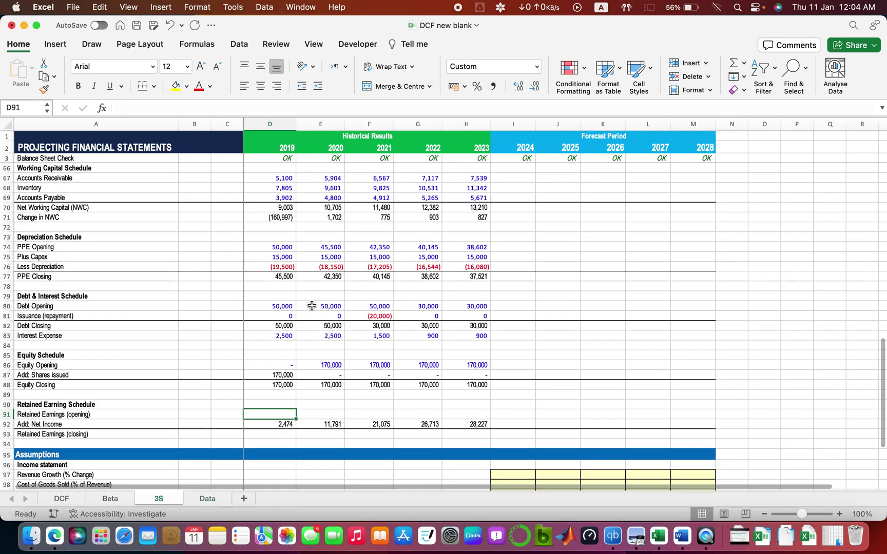
Check how the 2019 Retained Earnings cell D35 in the balance sheet on the 3S sheet is linked
scroll(312, 305, "up", 2)
scroll(311, 305, "down", 3)
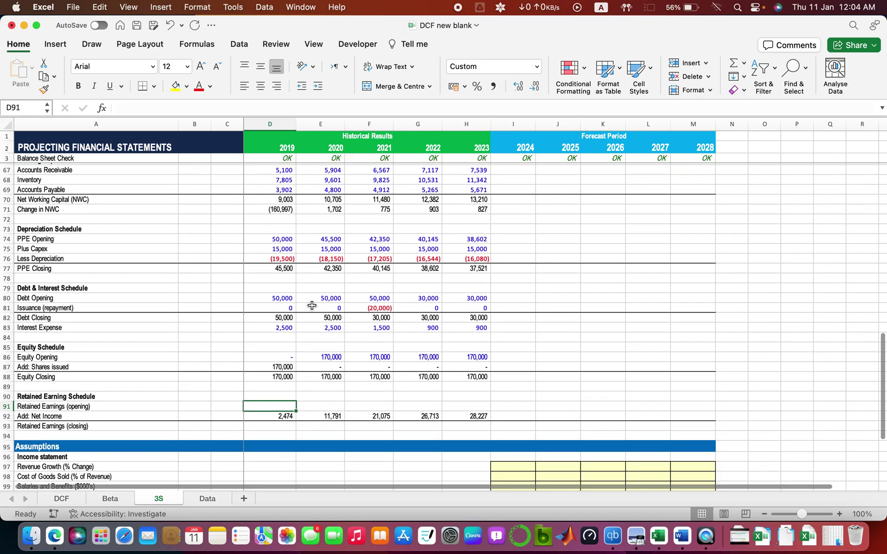
scroll(311, 306, "up", 5)
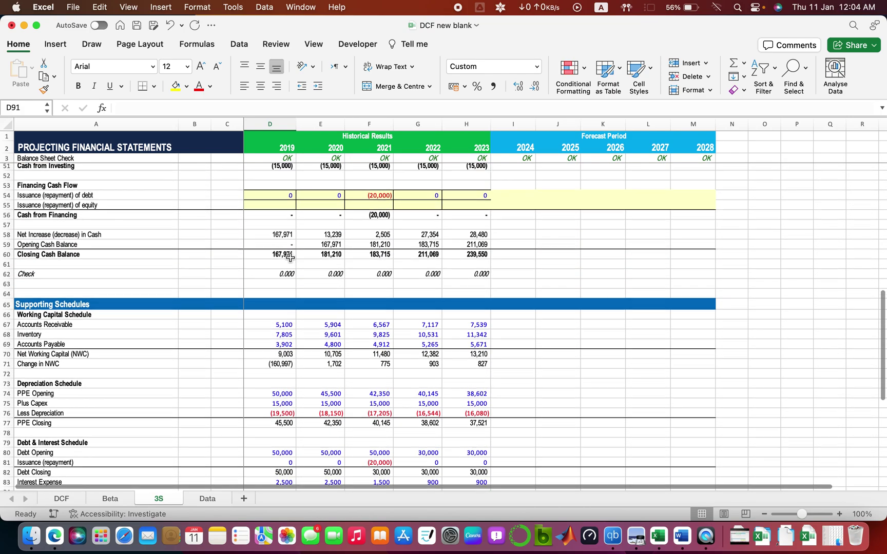
scroll(289, 257, "up", 8)
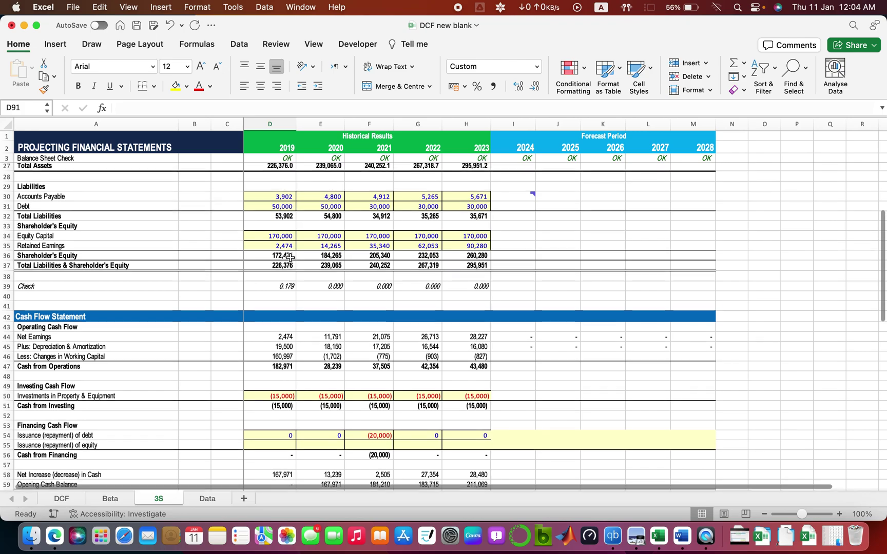
left_click(283, 246)
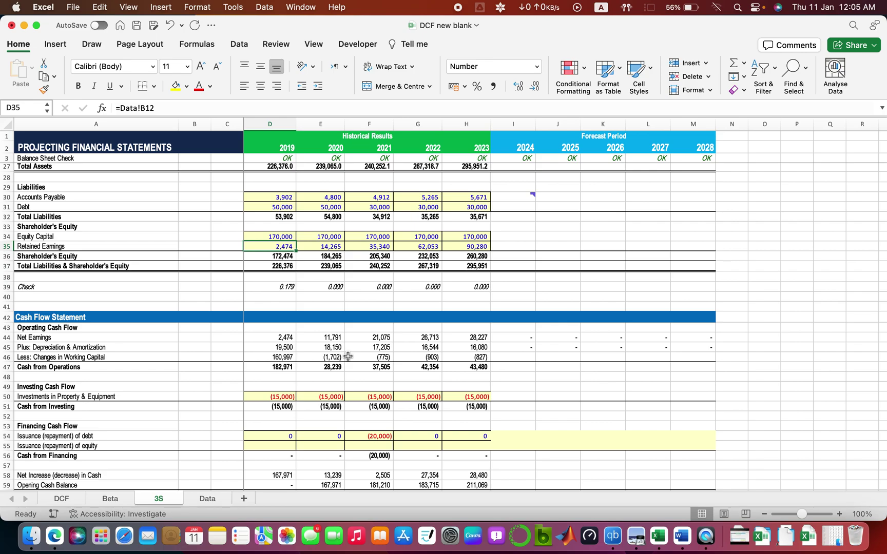
scroll(347, 356, "down", 15)
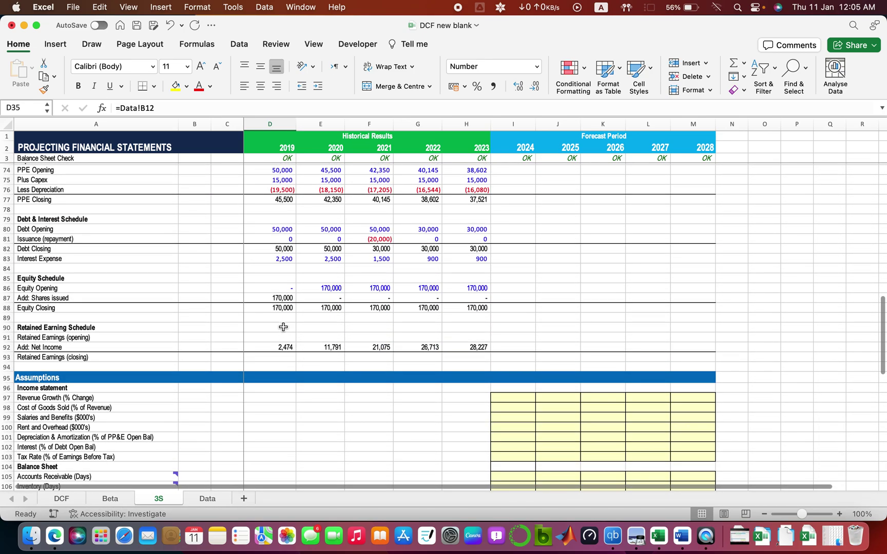
scroll(288, 319, "up", 1)
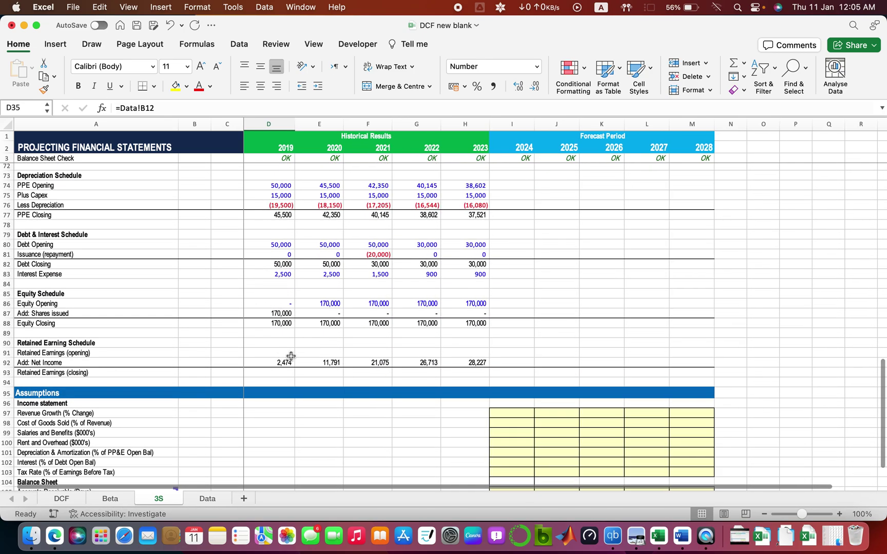
Set the 2019 Retained Earnings (opening) in D91 to 0
left_click(275, 352)
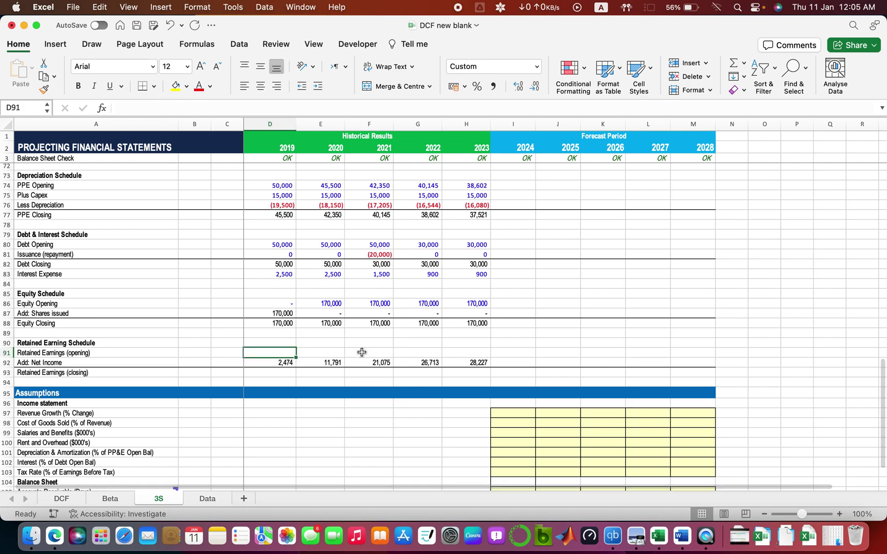
type("0")
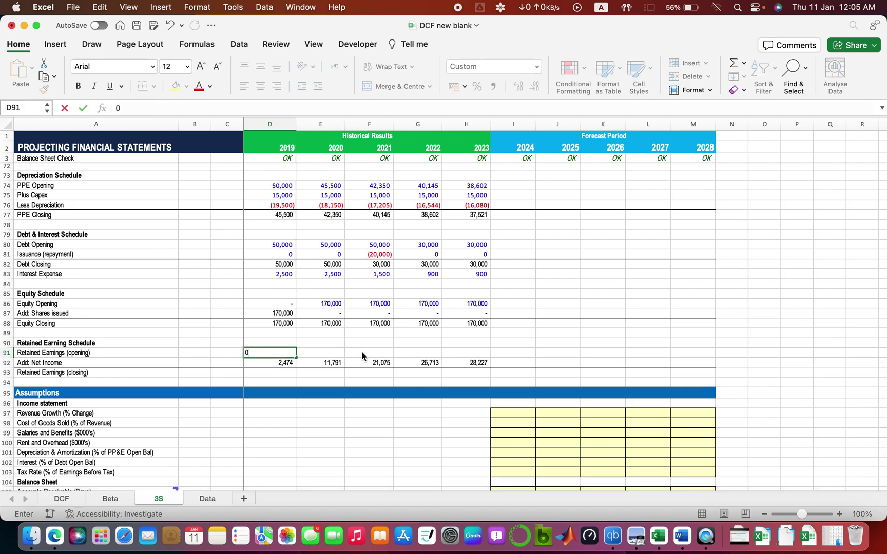
key("Return")
Calculate the 2019 Retained Earnings (closing) in D93 with the formula =D91+D92
key("Return")
type("=")
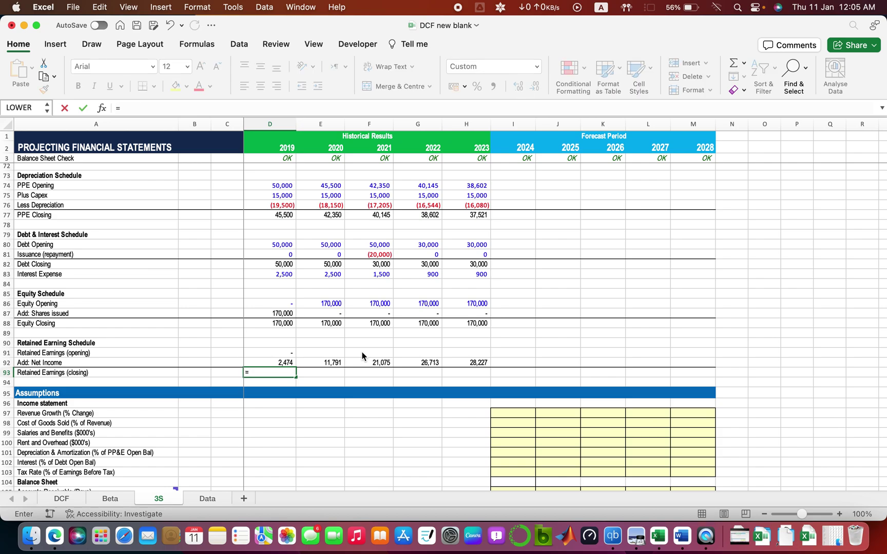
key("Up")
key("Up")
type("+")
key("Up")
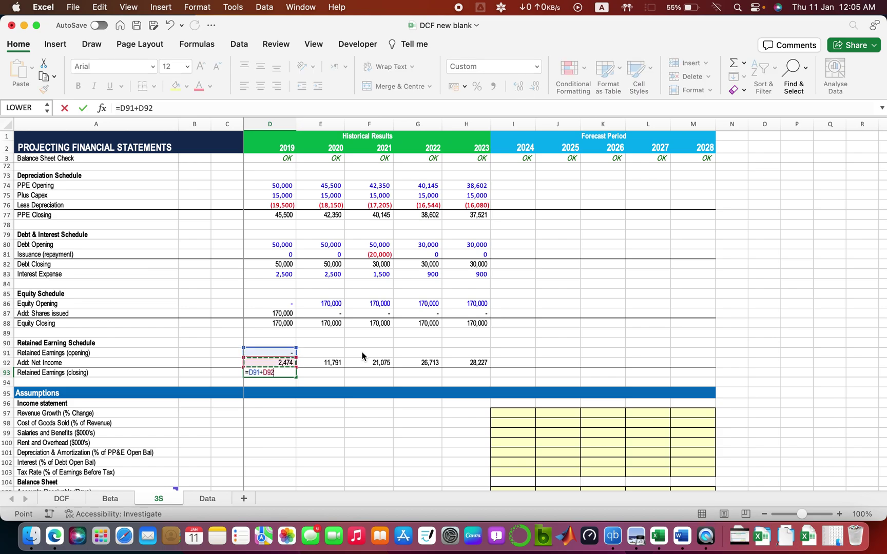
key("Return")
key("Up")
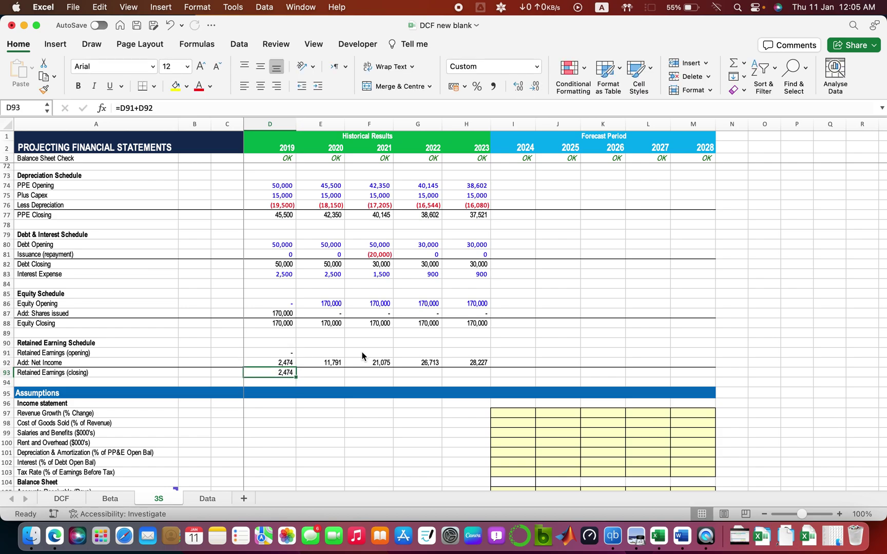
Link the 2020 Retained Earnings (opening) in E91 to the 2019 closing balance with the formula =D93
key("Up")
key("Up")
key("Right")
type("=")
key("Left")
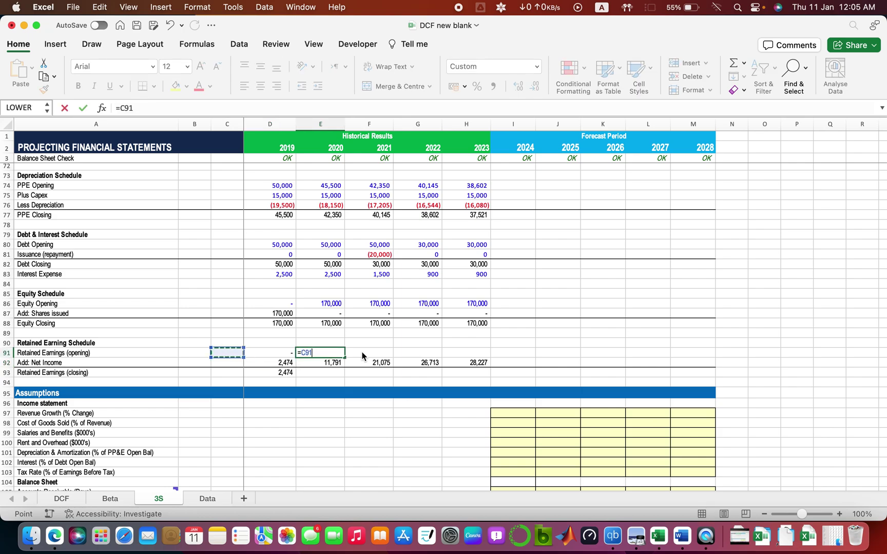
key("Down")
key("Right")
key("Down")
key("Return")
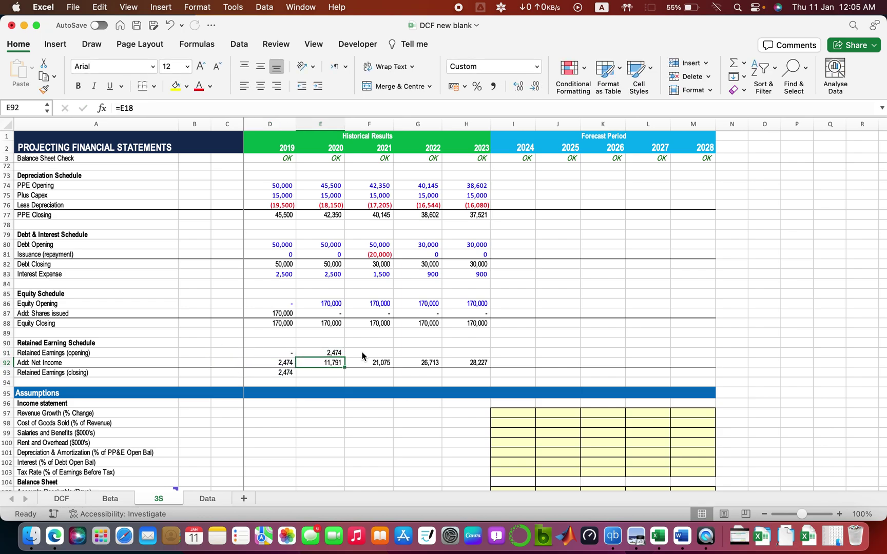
Fill the Retained Earnings (opening) formula from E91 across the remaining historical years through 2023
key("Up")
key("shift+Right")
key("shift+Right")
key("shift+Right")
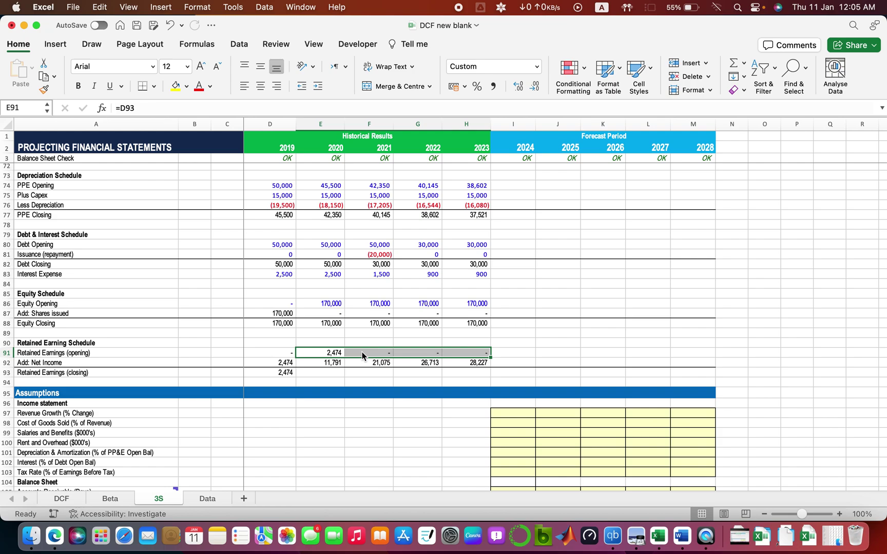
Fill the Retained Earnings (closing) formula from D93 across the historical years through 2023
key("Down")
key("Down")
key("Left")
key("shift+Right")
key("shift+Right")
key("shift+Right")
key("shift+Right")
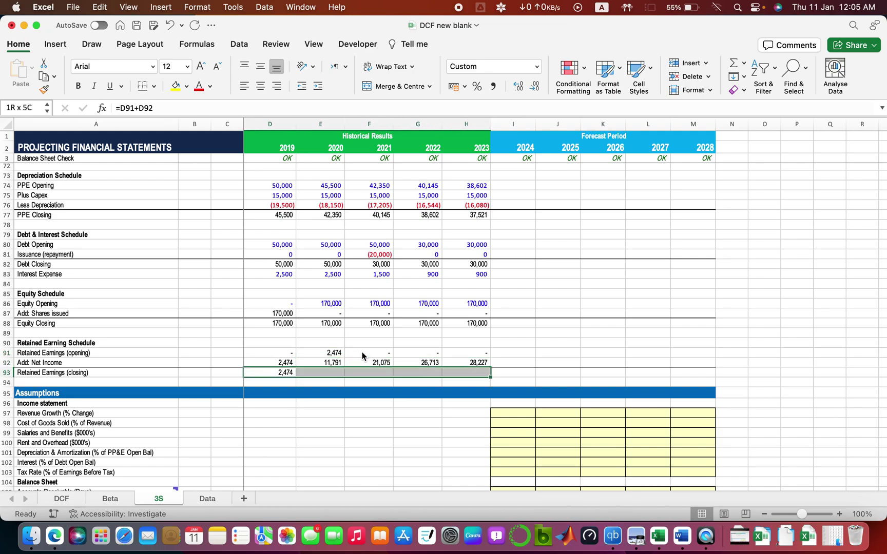
key("ctrl+r")
key("Right")
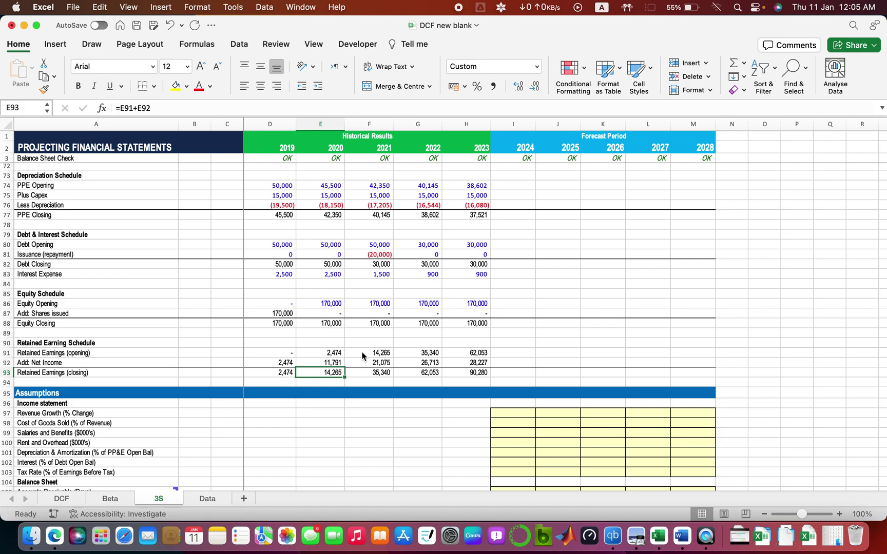
key("Right")
key("Left")
key("Down")
key("Down")
key("Down")
key("Down")
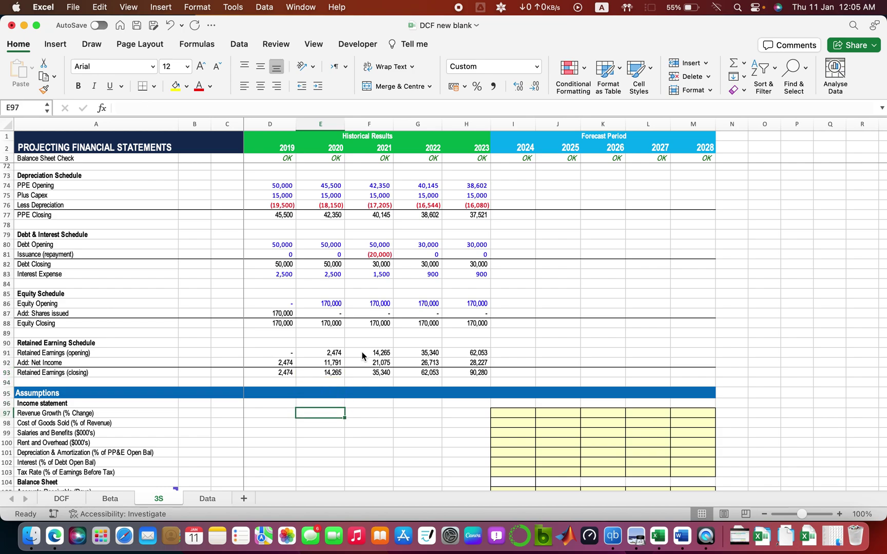
key("Up")
key("Up")
key("Up")
key("Up")
key("Up")
key("Up")
key("Up")
key("Up")
key("Up")
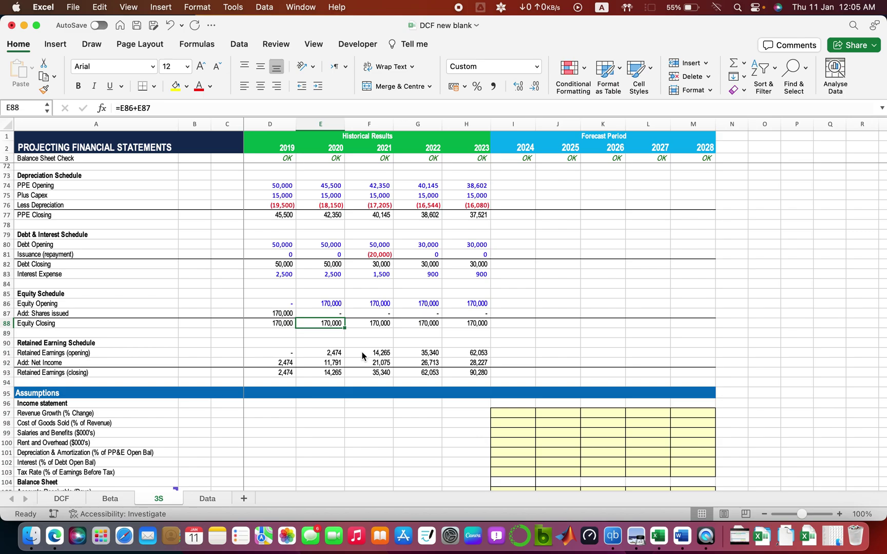
key("Down")
key("Down")
key("Down")
key("Down")
key("Down")
key("Down")
key("Down")
key("Down")
key("Down")
key("Down")
key("Down")
key("Down")
key("Down")
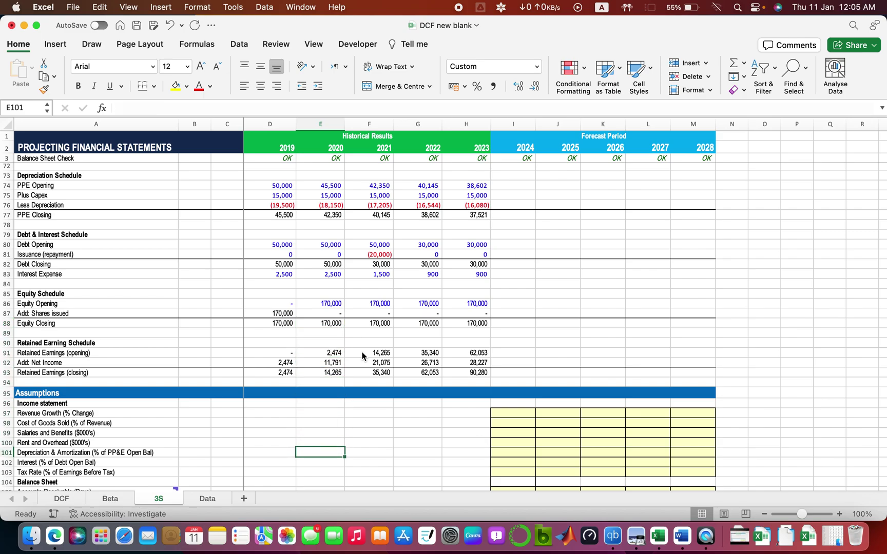
Review the income statement and balance sheet rows of the Assumptions section
key("Down")
key("Down")
key("Down")
key("Down")
key("Down")
key("Down")
key("Down")
key("Down")
key("Down")
key("Down")
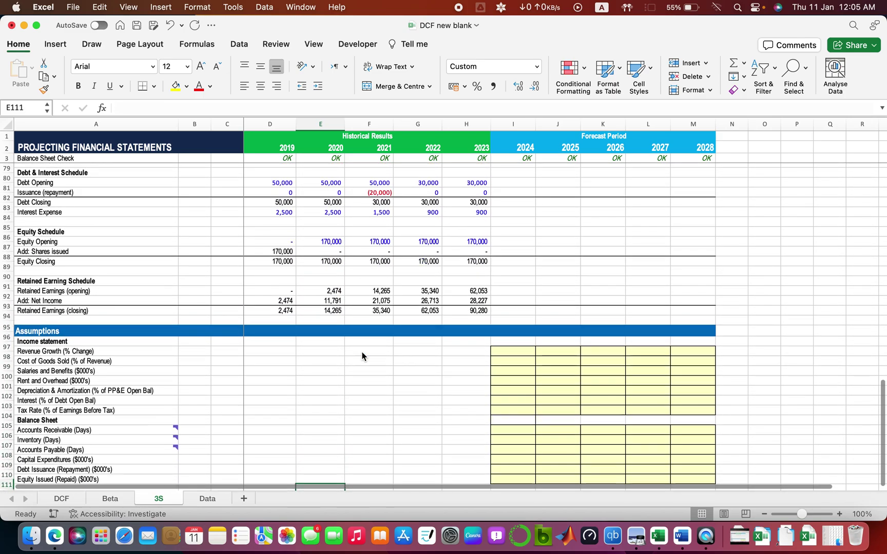
key("Down")
key("Down")
key("Down")
key("Down")
key("Up")
key("Up")
key("Up")
key("Up")
key("Up")
key("Up")
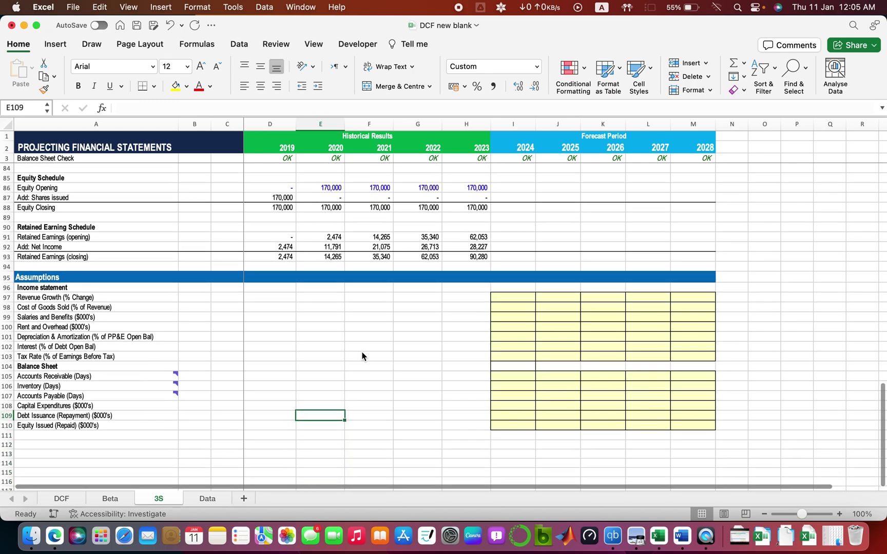
key("Up")
key("Up")
key("Up")
key("Up")
key("Up")
key("Up")
key("Up")
key("Up")
key("Up")
key("Up")
key("Up")
key("Left")
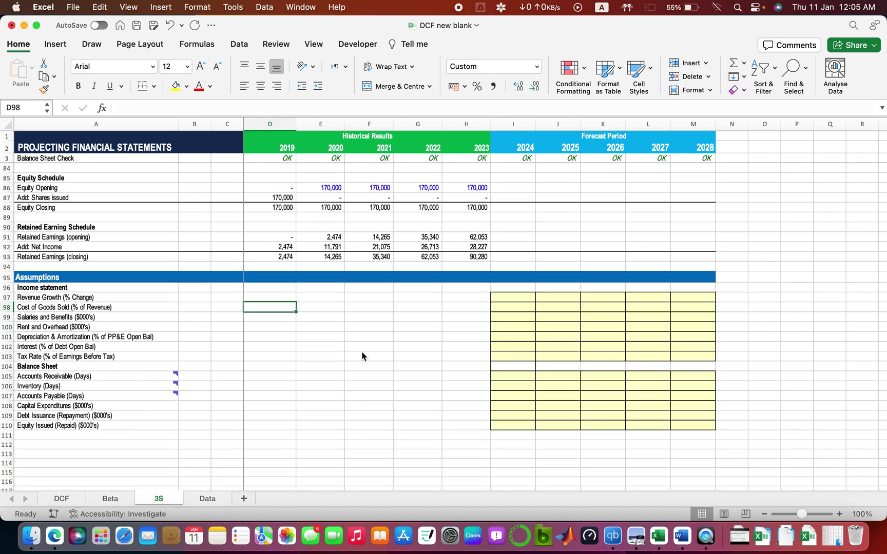
Calculate the 2020 Revenue Growth (% Change) in E97 with the formula =E6/D6-1
key("Left")
key("Up")
key("Right")
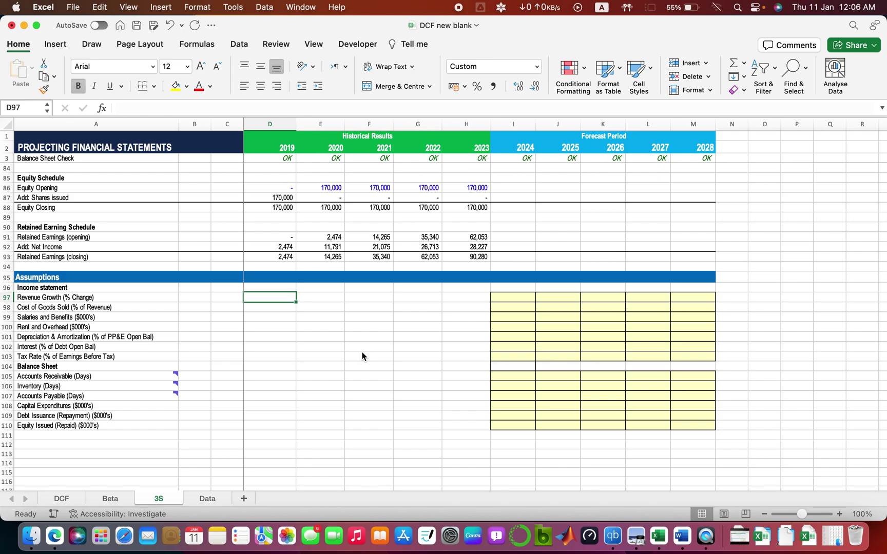
key("Right")
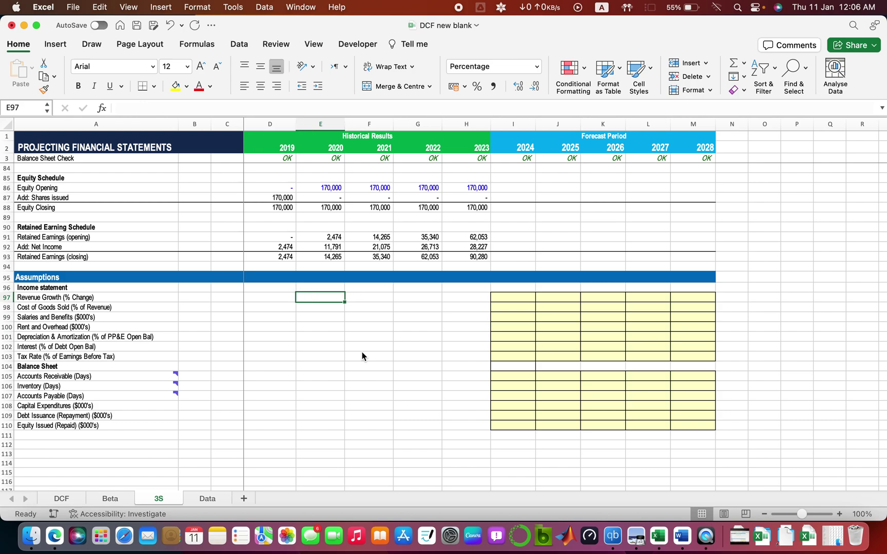
type("=")
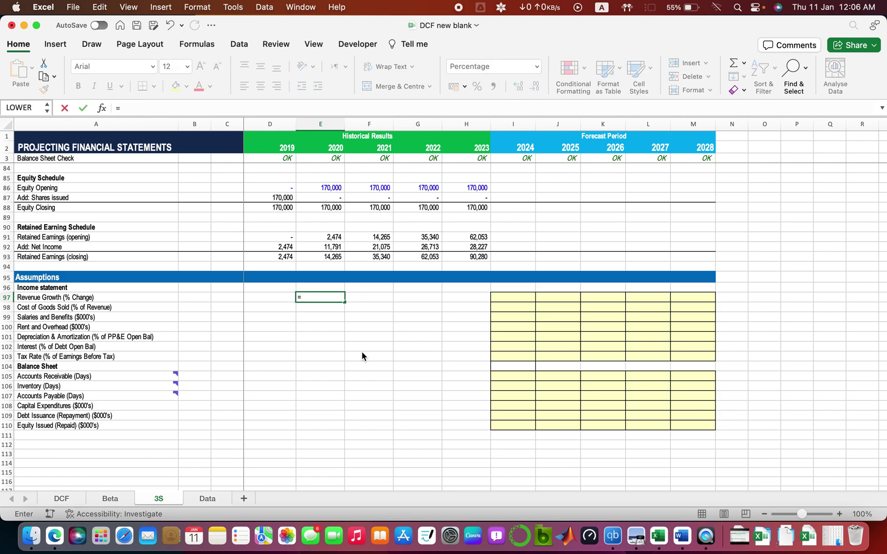
scroll(361, 355, "up", 15)
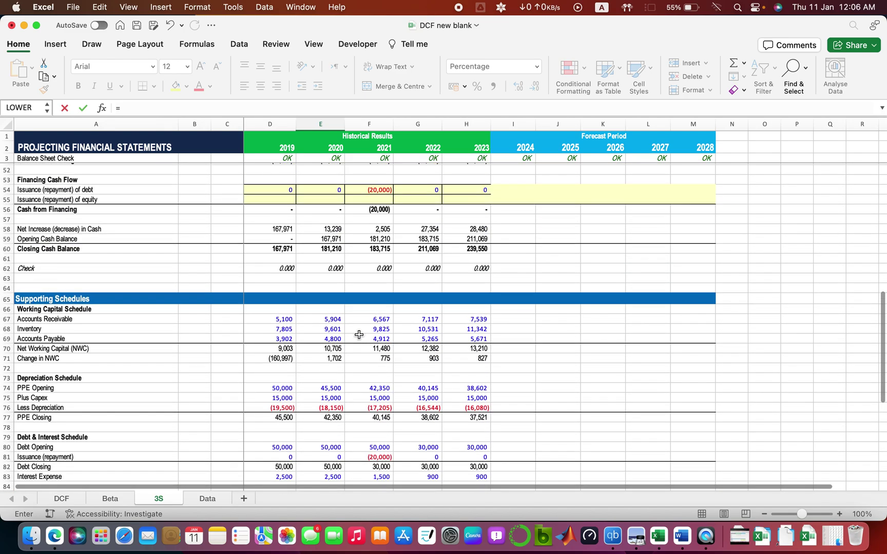
scroll(359, 334, "up", 12)
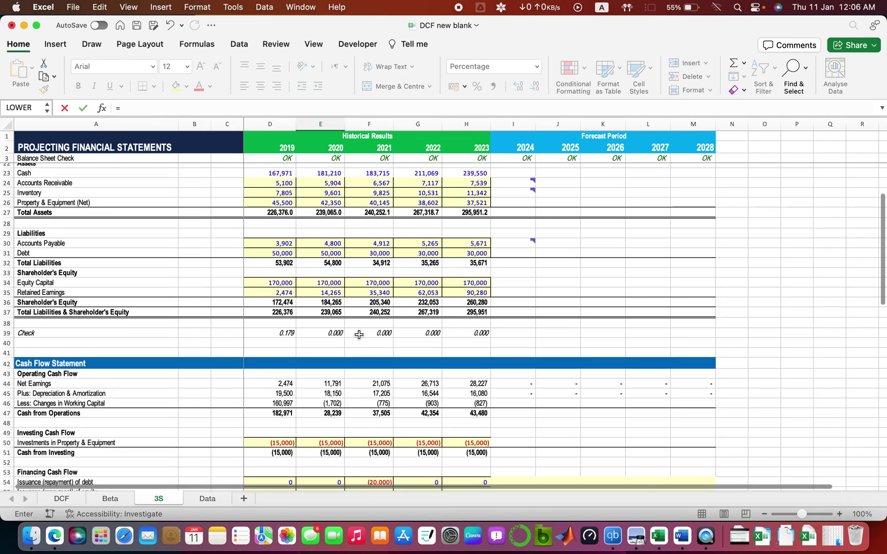
left_click(331, 190)
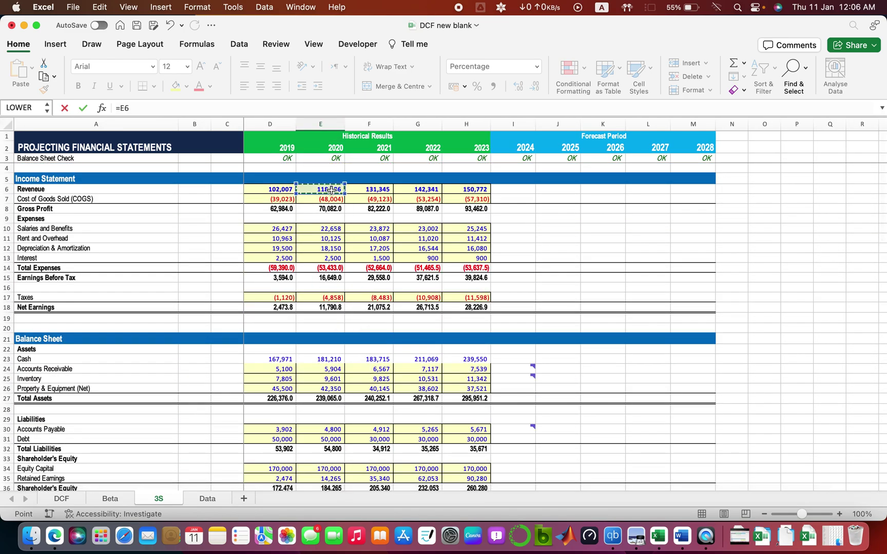
type("/")
left_click(281, 190)
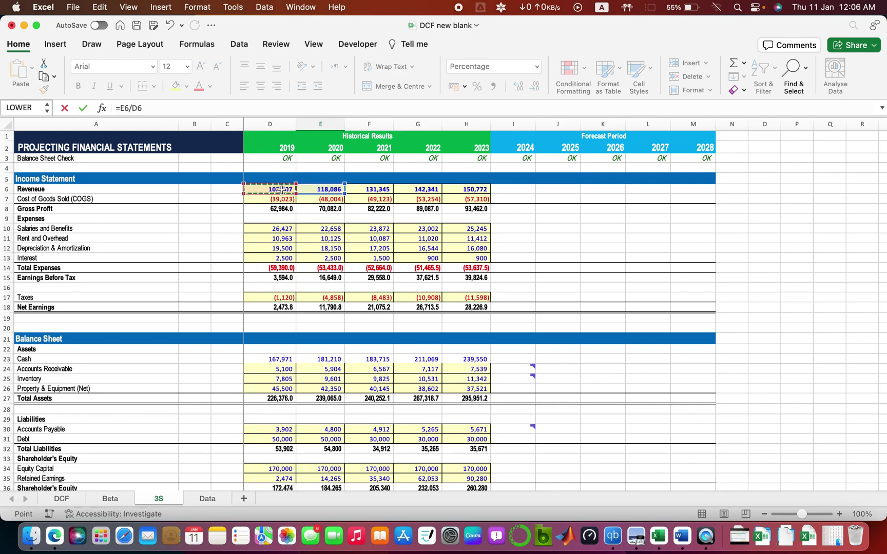
type("-1")
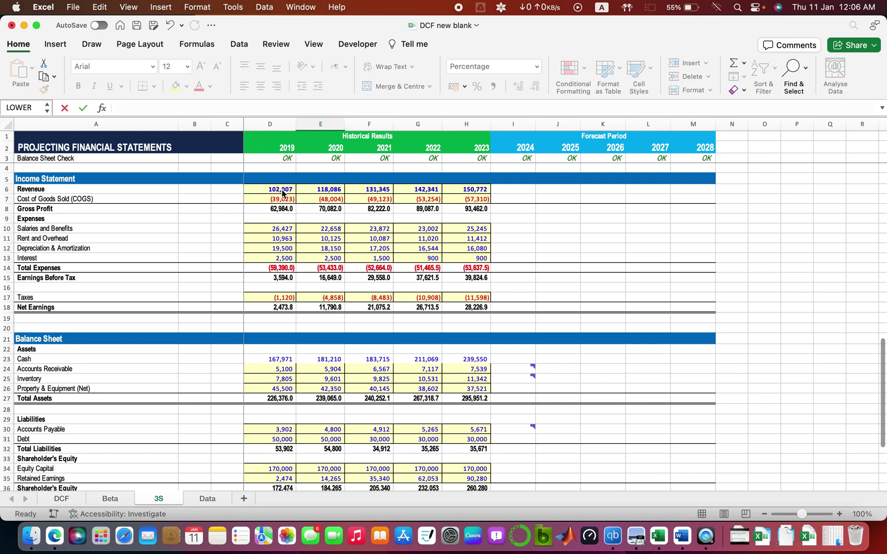
key("Return")
Fill the Revenue Growth formula from E97 across the remaining historical years through 2023
scroll(281, 193, "down", 3)
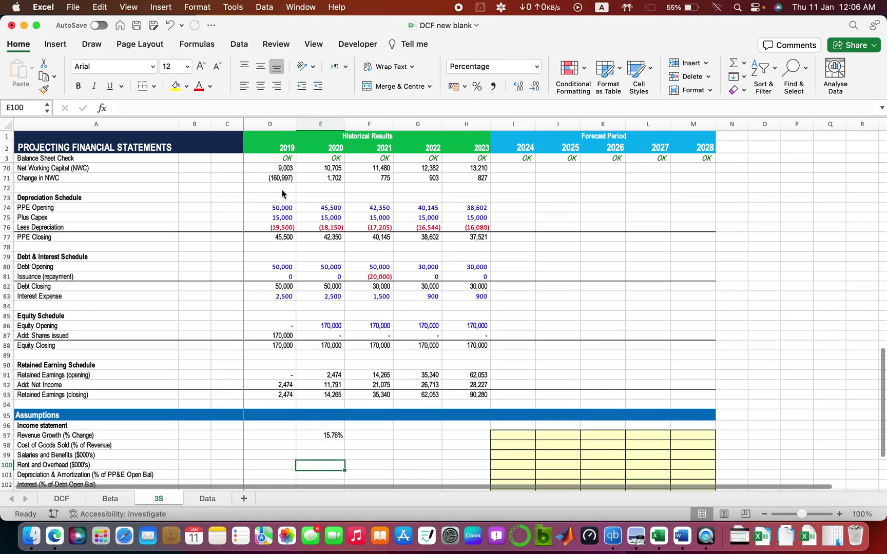
key("Down")
key("Down")
key("Down")
key("Down")
key("Down")
key("Down")
key("Down")
key("Down")
key("Down")
key("Down")
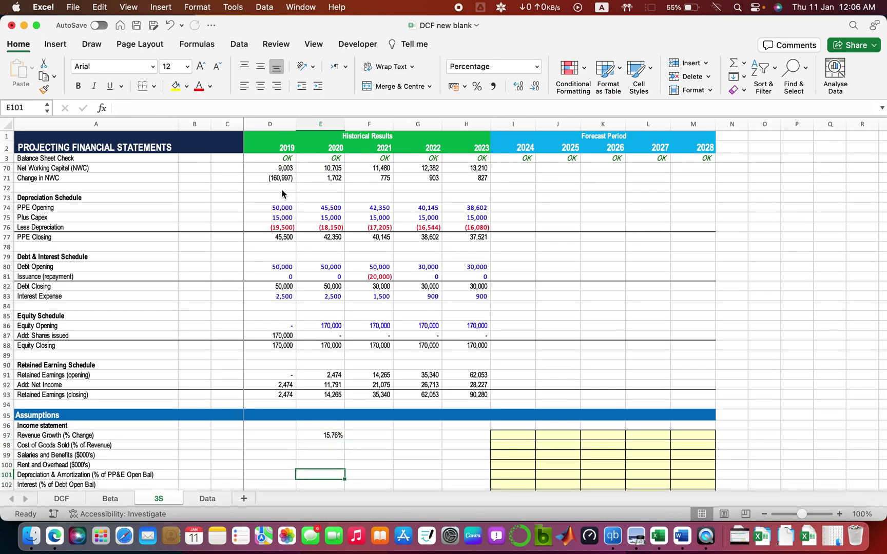
key("Up")
key("Up")
key("Up")
key("Up")
key("Up")
key("Up")
key("Up")
key("Up")
key("Up")
key("Up")
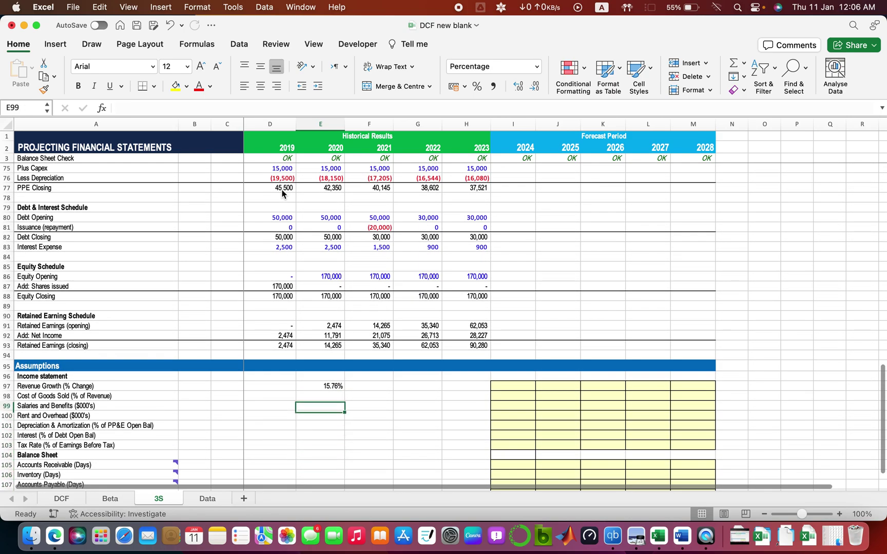
key("shift+Right")
key("shift+Right")
key("shift+Right")
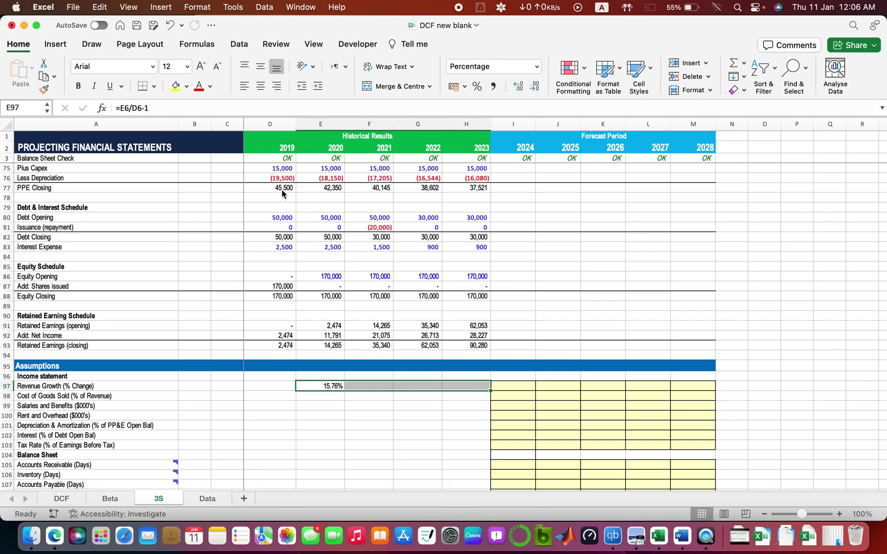
key("ctrl+r")
Examine the historical Revenue Growth percentages and the blank assumption rows beneath them
key("Left")
key("Right")
key("Right")
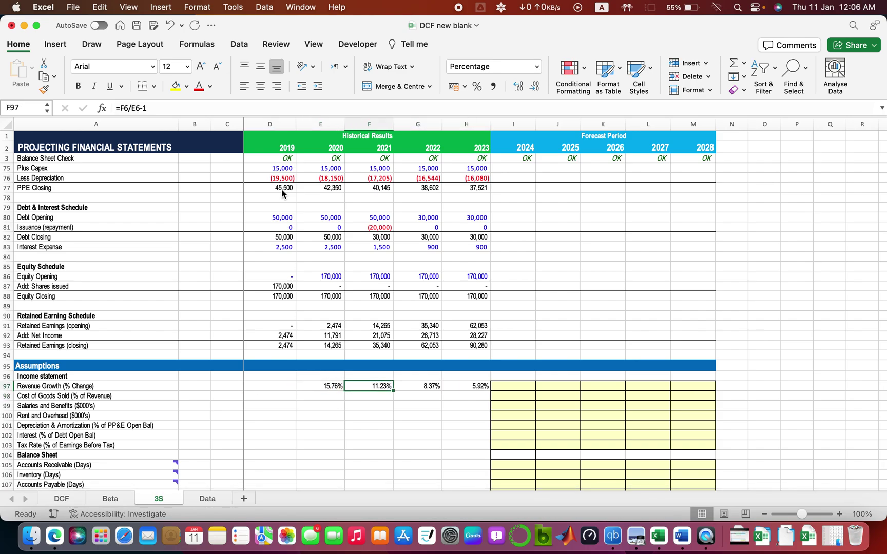
key("Right")
key("Right")
key("Right")
key("Left")
key("Left")
key("Left")
key("Left")
key("Right")
key("Right")
key("Down")
key("Down")
key("Down")
key("Down")
key("Left")
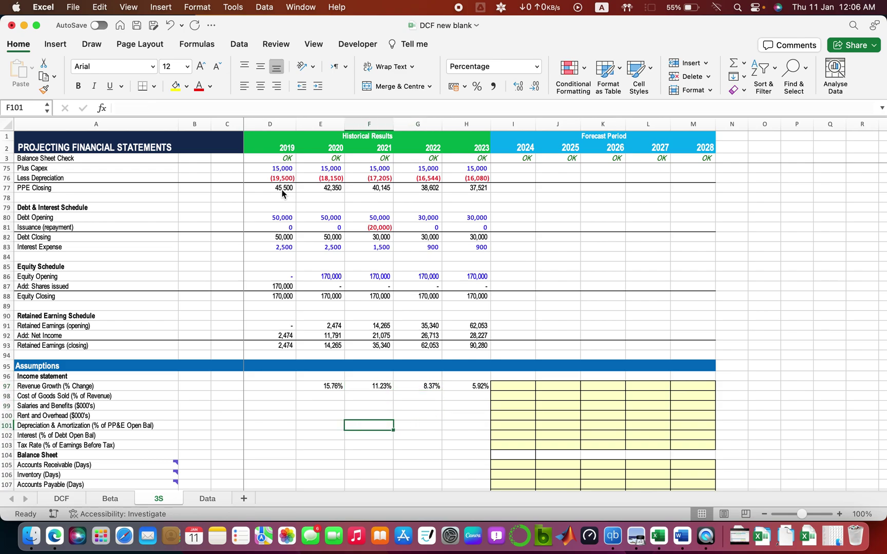
key("Left")
key("Left")
key("Up")
key("Up")
key("Up")
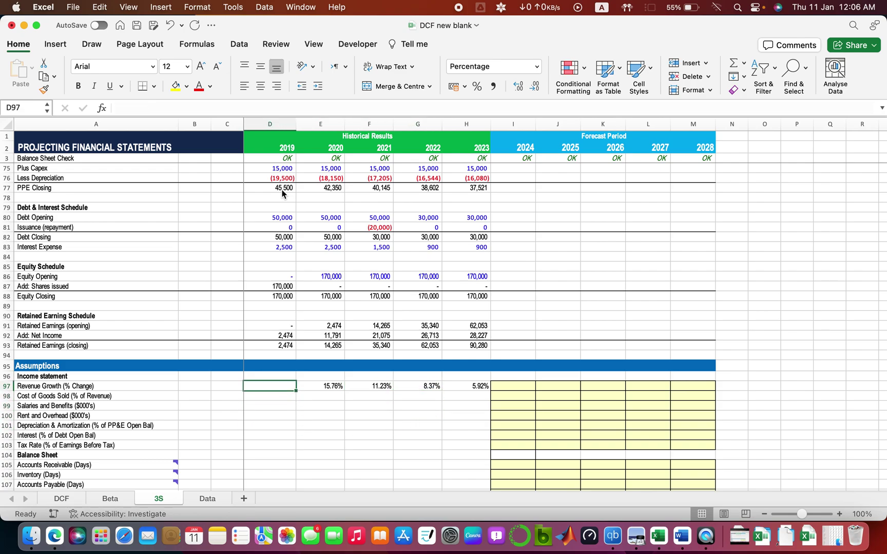
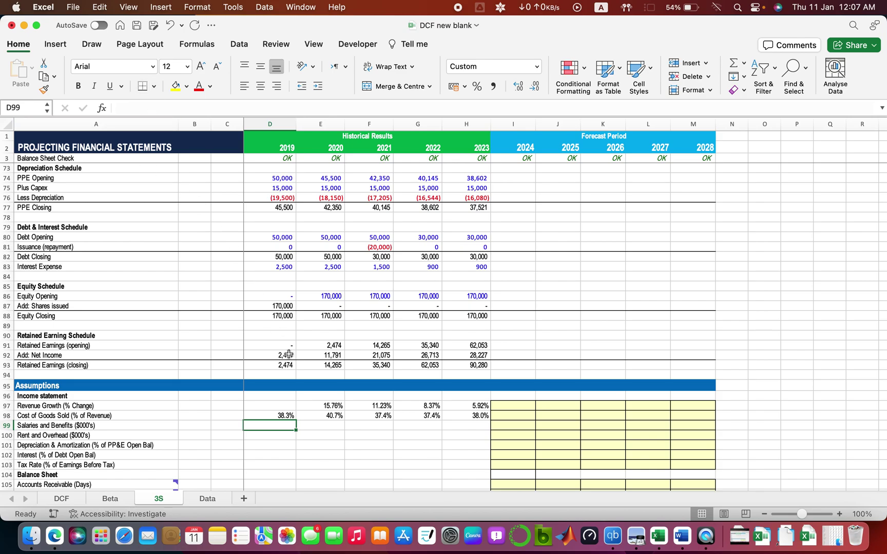
Link the 2019 Salaries and Benefits in D99 with =D10 and the 2019 Rent and Overhead in D100 with =D11
scroll(289, 354, "up", 15)
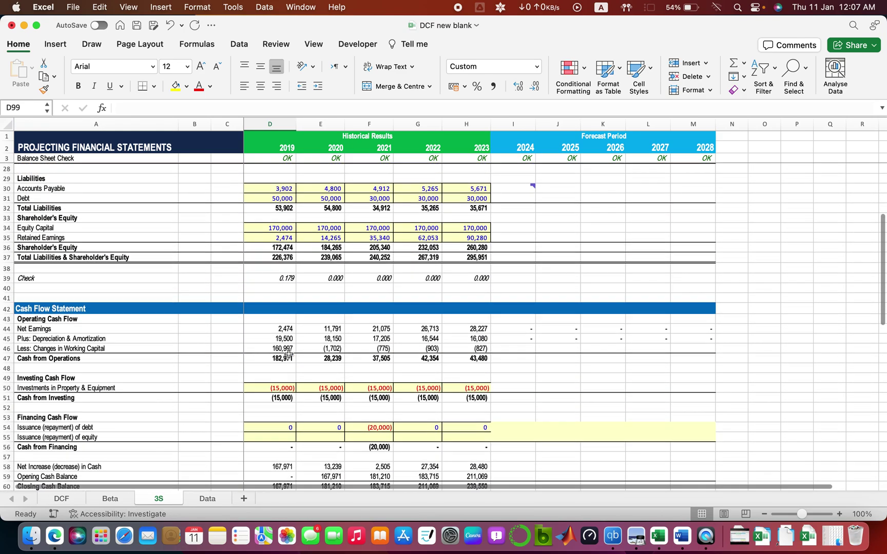
scroll(289, 354, "up", 10)
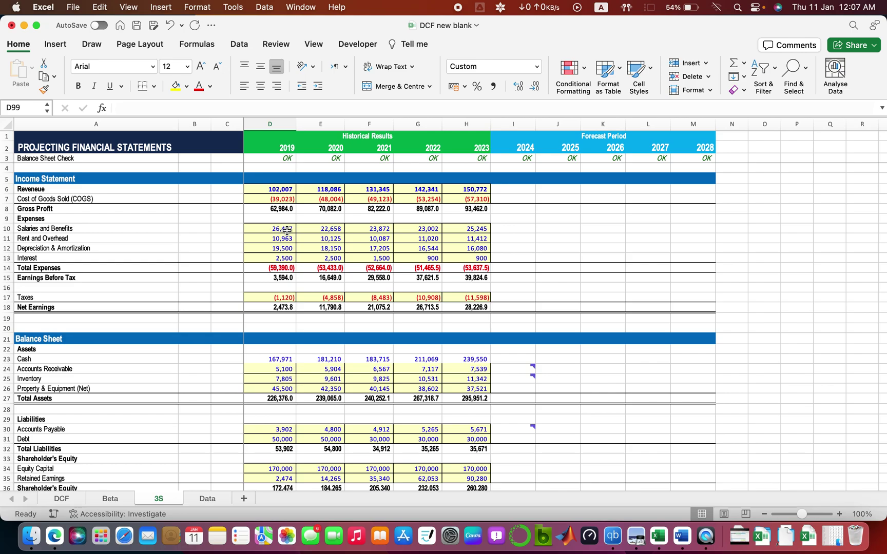
scroll(287, 230, "down", 20)
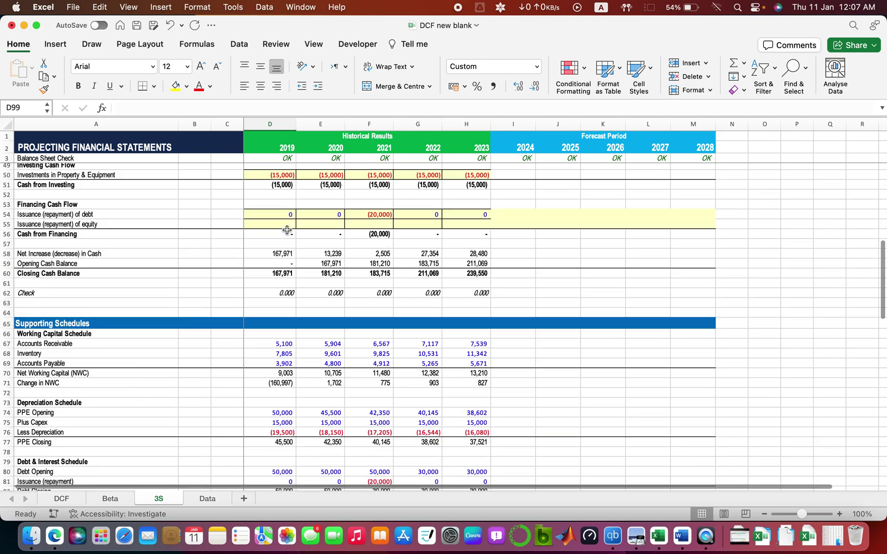
type("=d22")
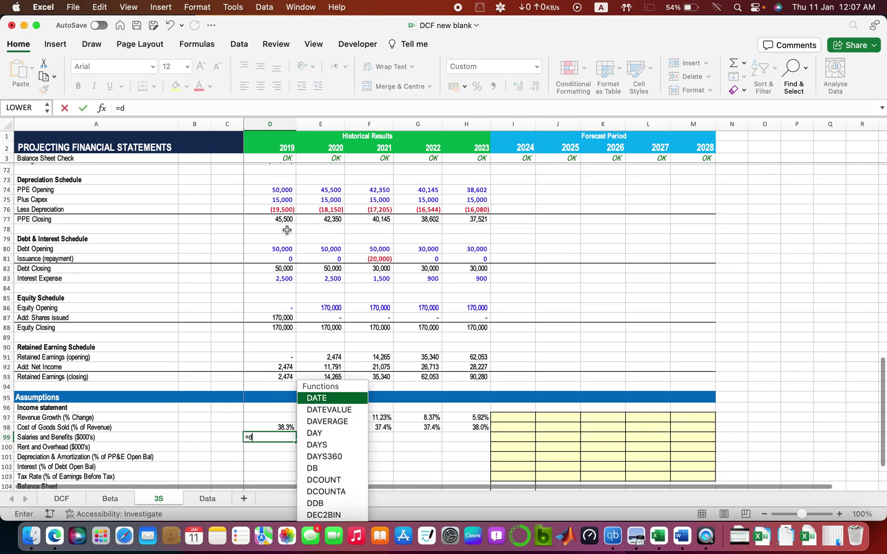
key("Return")
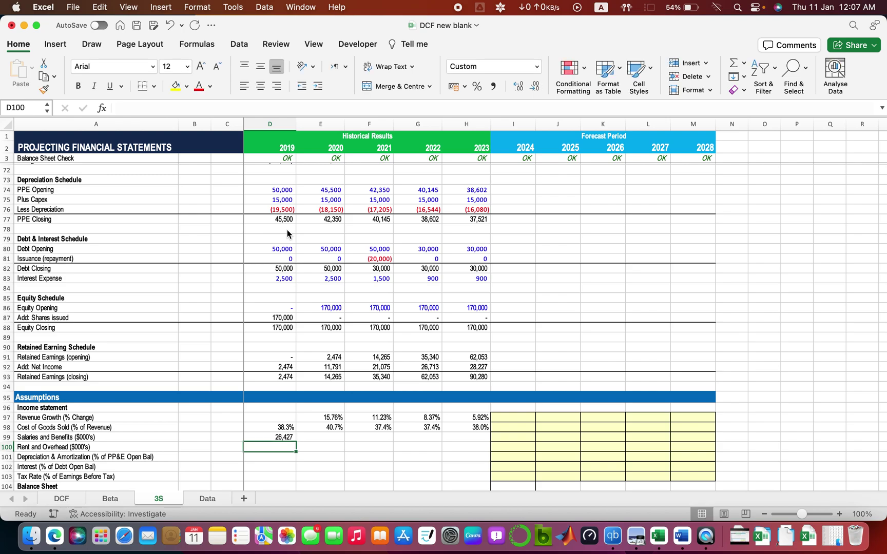
type("=d11")
key("ctrl+Return")
Fill the Salaries and Benefits and Rent and Overhead formulas from D99:D100 across the historical years through 2023
key("Up")
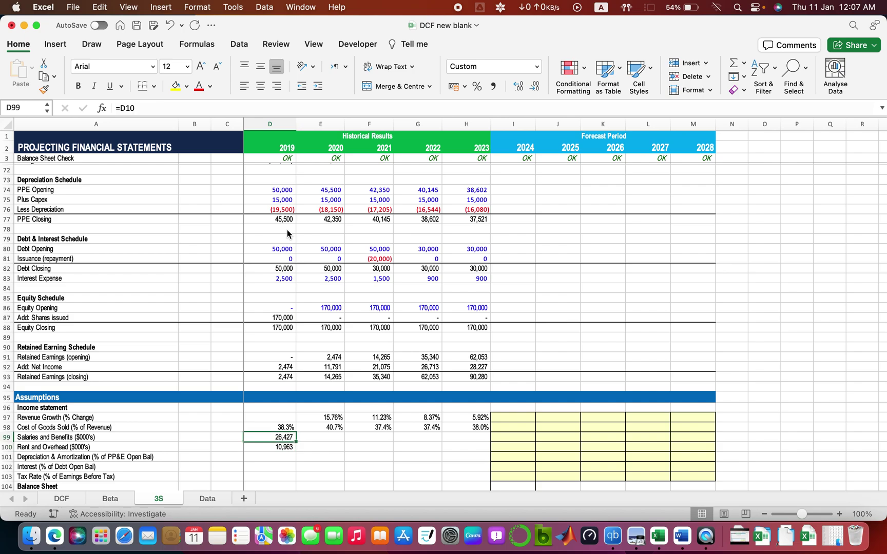
key("shift+Down")
key("shift+Right")
key("shift+Right")
key("shift+Right")
key("shift+Right")
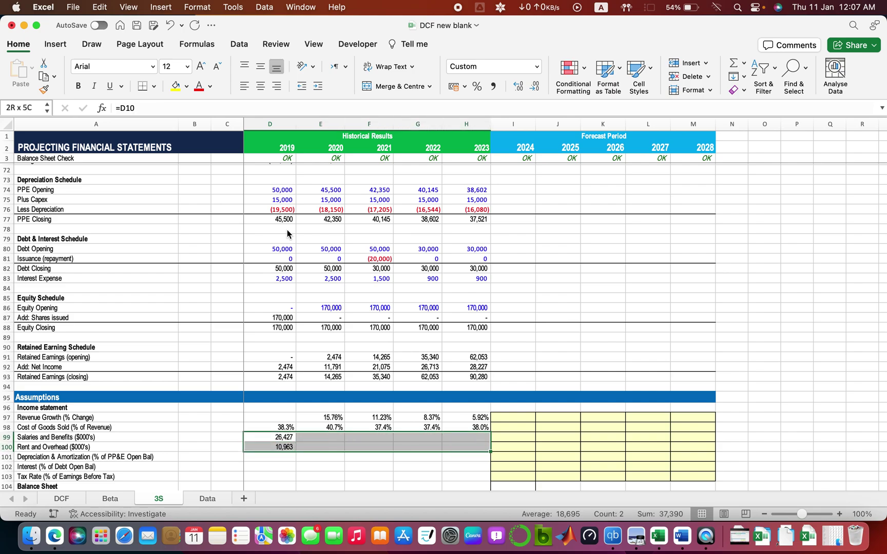
key("ctrl+r")
Calculate the 2019 Depreciation & Amortization (% of PP&E Open Bal) in D101 with the formula =-D76/D74
key("Left")
key("Down")
key("Down")
key("Right")
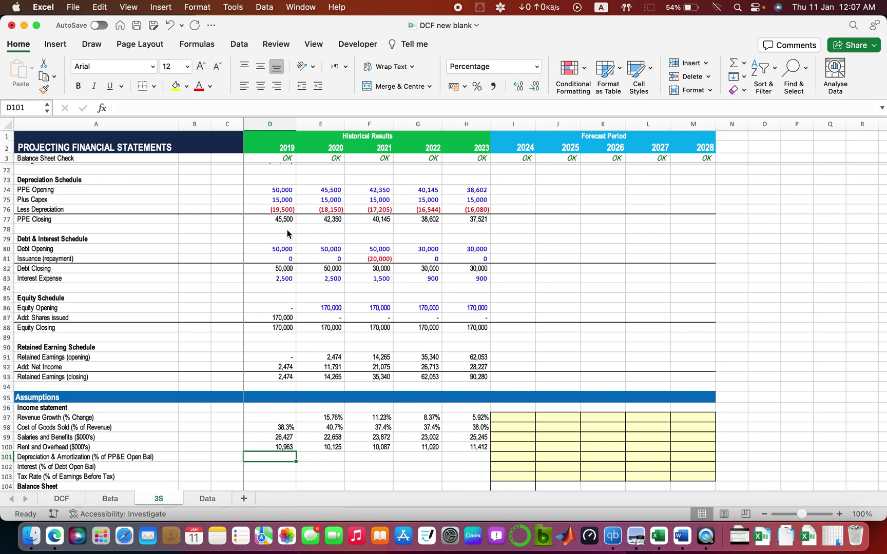
type("=")
scroll(333, 246, "up", 5)
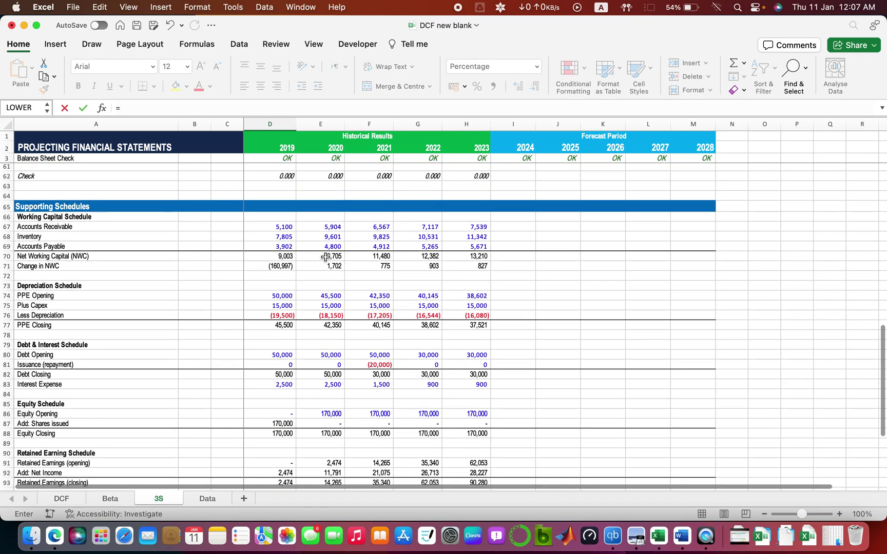
scroll(325, 256, "up", 3)
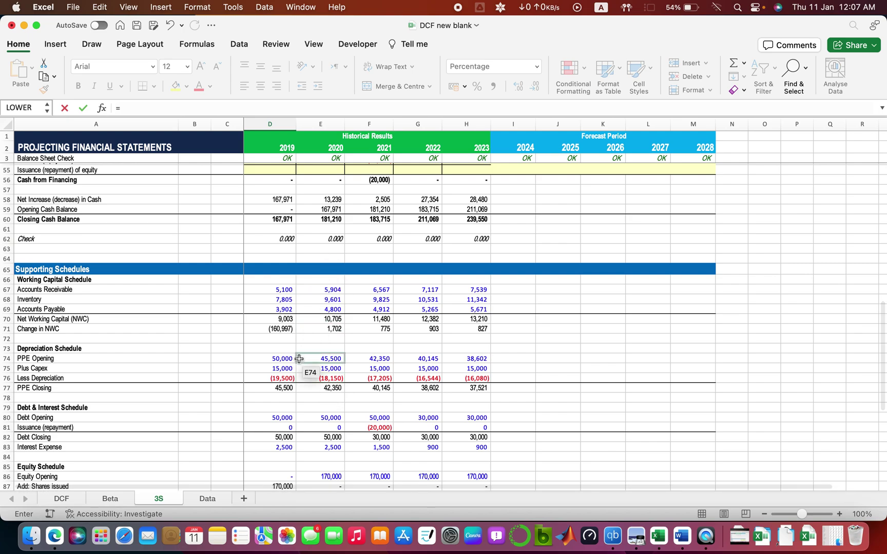
scroll(299, 358, "down", 2)
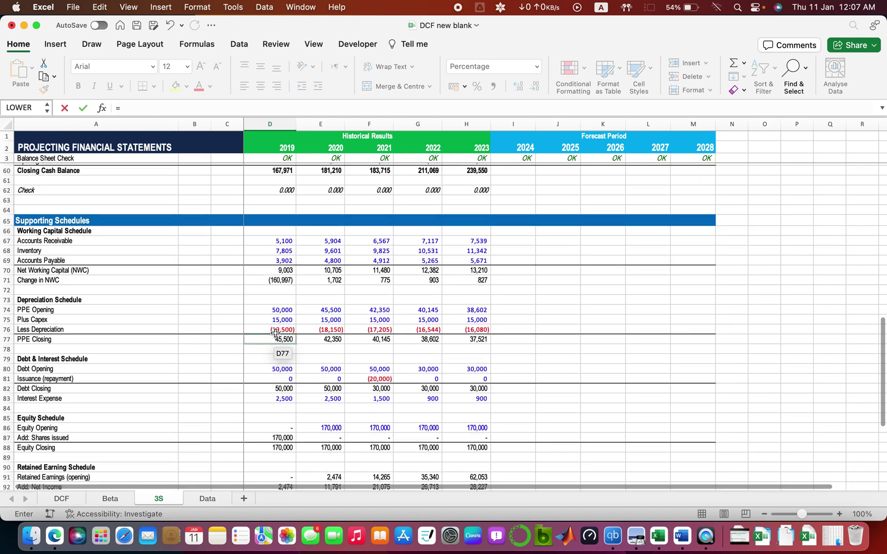
left_click(277, 330)
type("/")
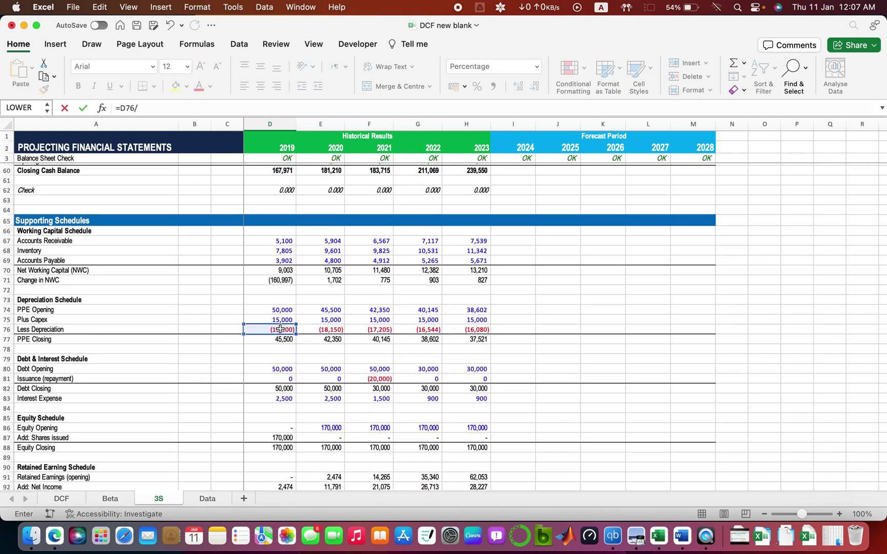
left_click(287, 310)
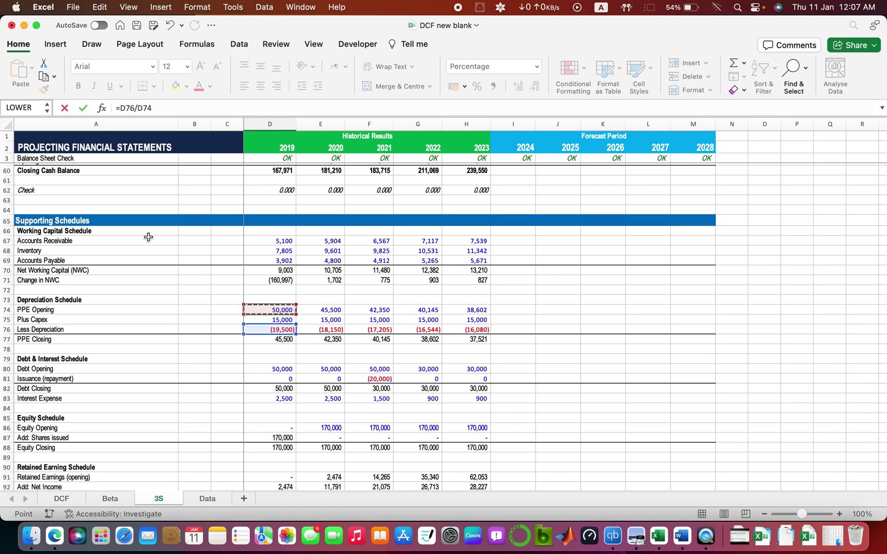
left_click(120, 107)
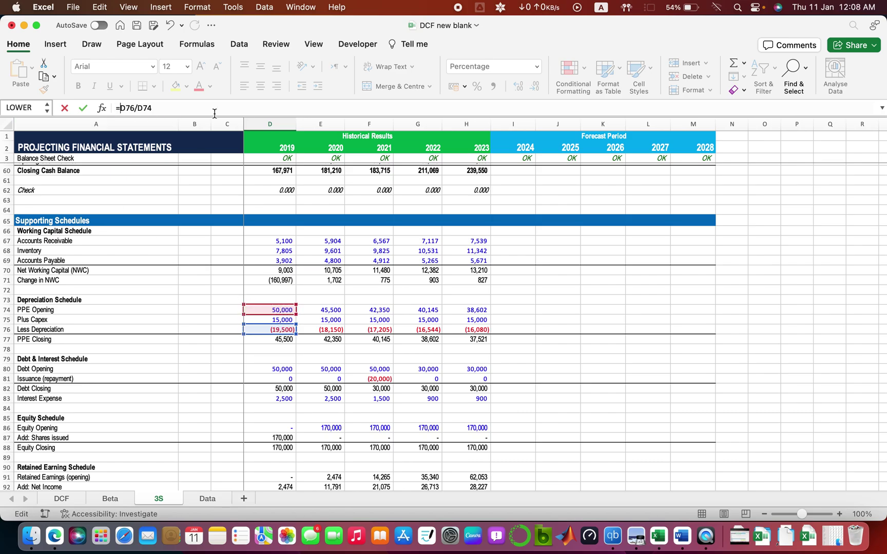
key("Return")
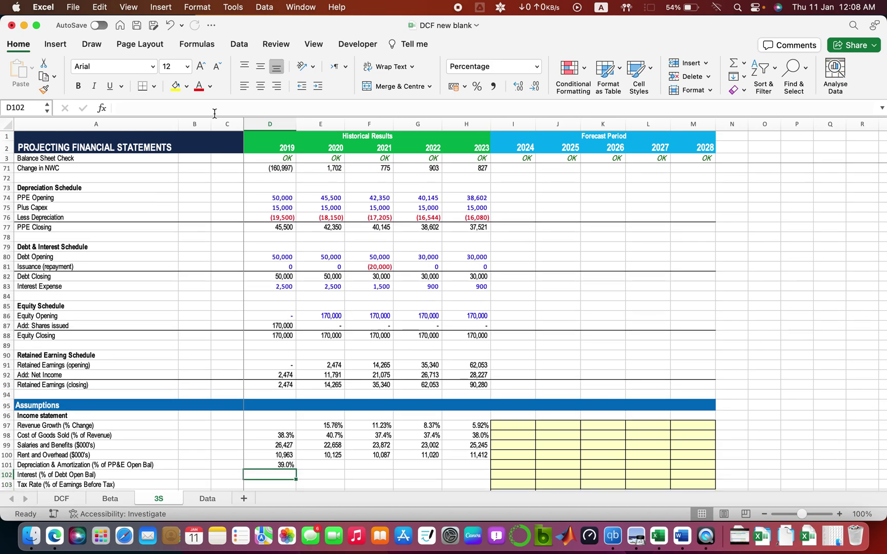
key("Up")
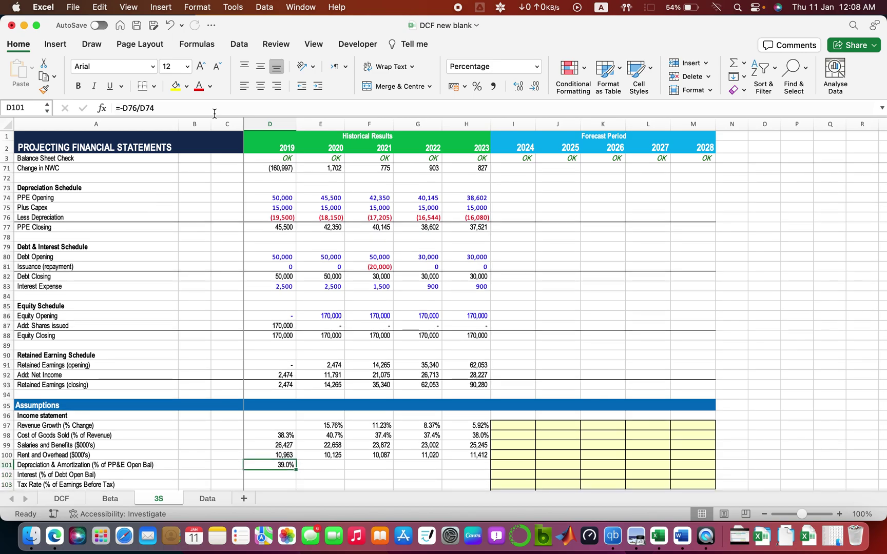
Fill the Depreciation & Amortization (% of PP&E Open Bal) formula from D101 across the historical years through 2023
key("shift+Right")
key("shift+Right")
key("shift+Right")
key("shift+Right")
key("ctrl+r")
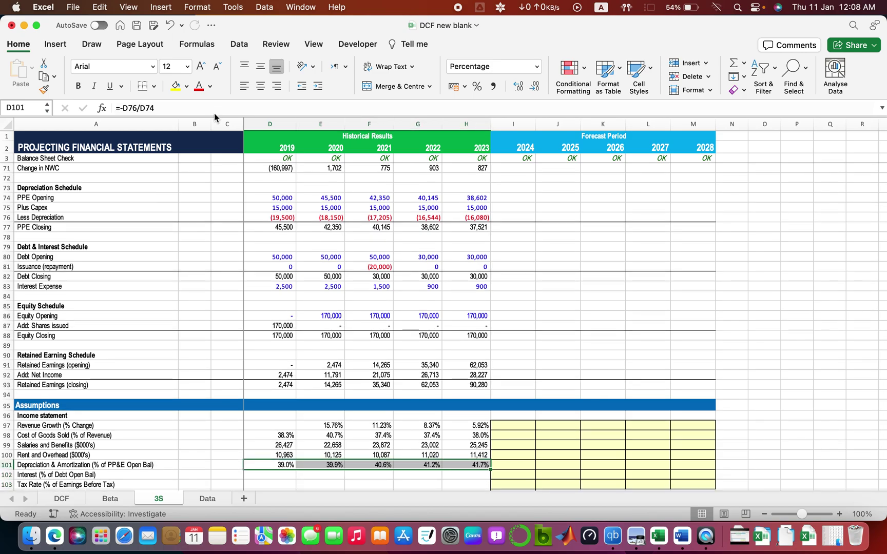
key("Left")
key("Right")
key("Right")
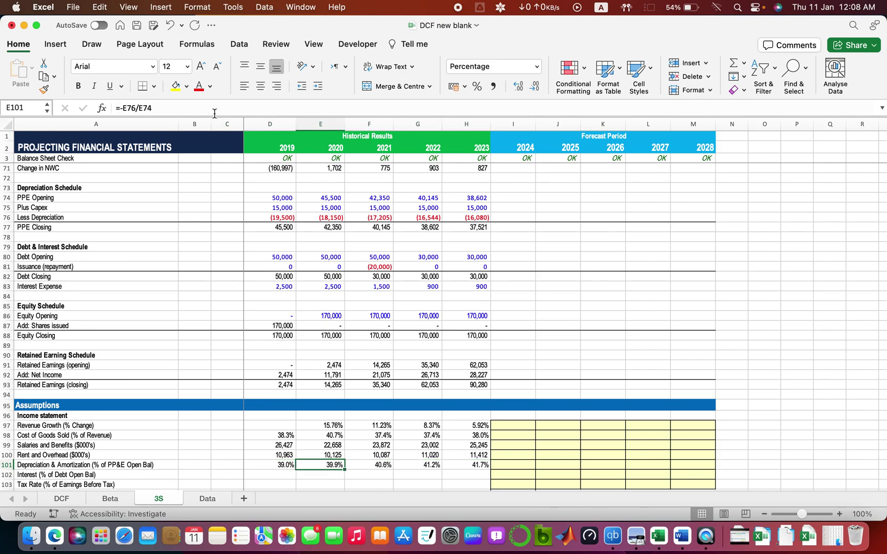
Calculate the 2019 Interest (% of Debt Open Bal) in D102 with the formula =D83/D80
key("Down")
key("Down")
key("Down")
key("Down")
key("Down")
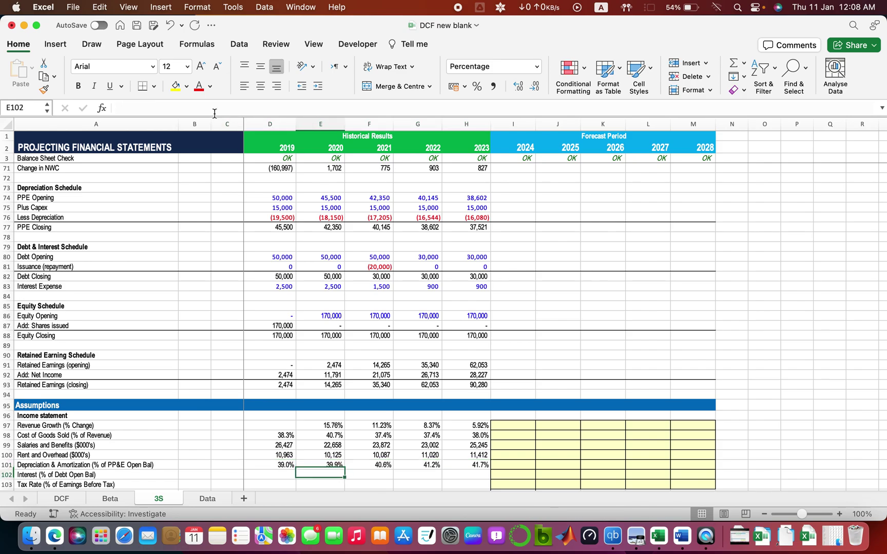
key("Up")
key("Up")
key("Up")
key("Left")
key("Up")
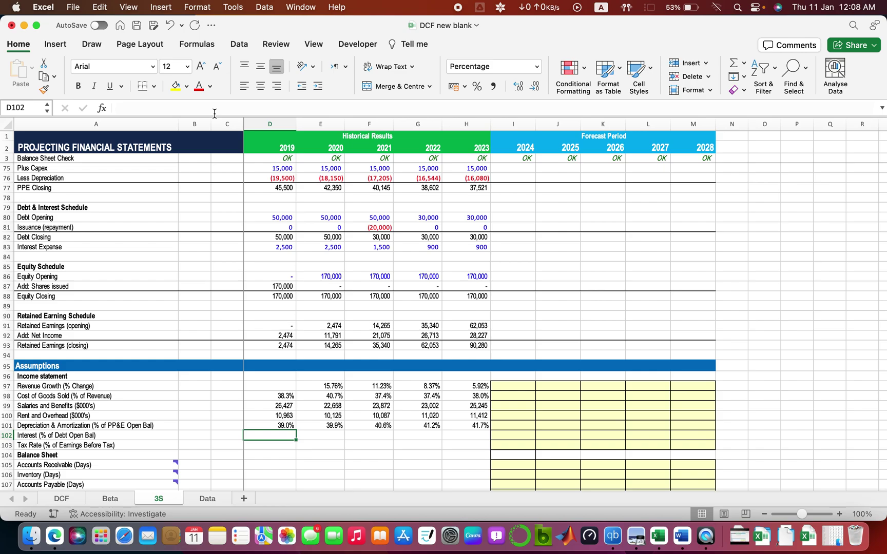
type("=")
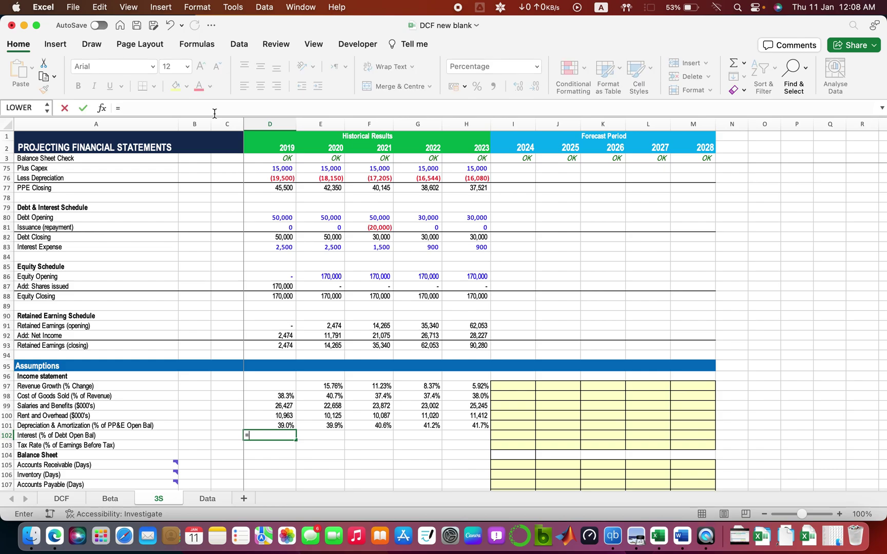
left_click(284, 250)
type("/")
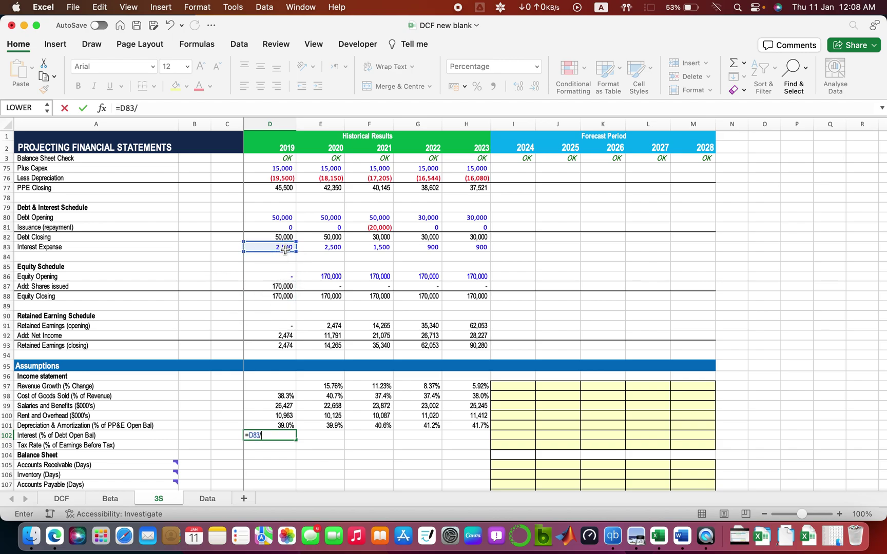
left_click(281, 217)
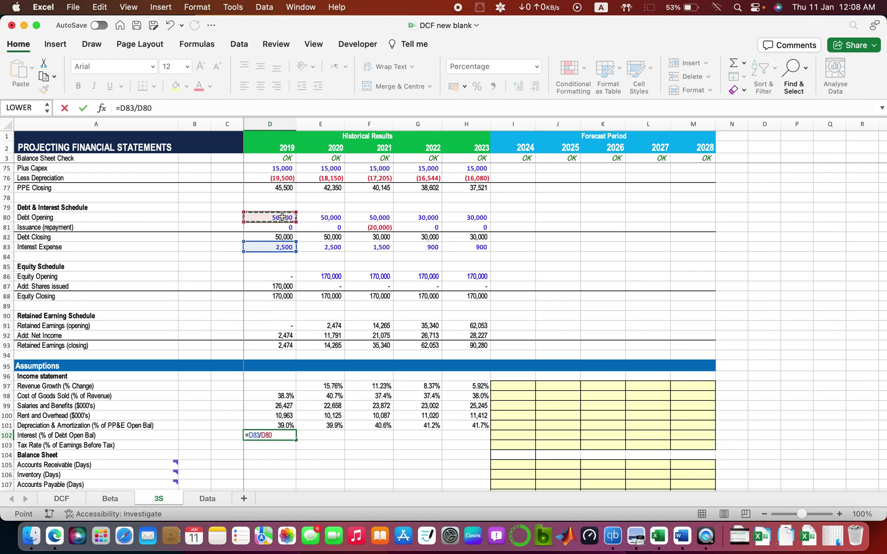
key("Return")
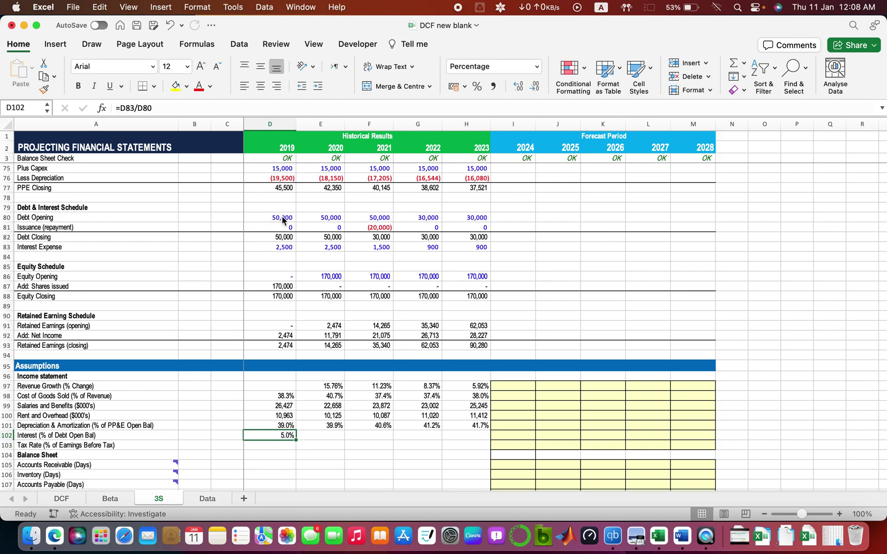
Fill the Interest (% of Debt Open Bal) formula from D102 across the historical years through 2023
key("shift+Right")
key("shift+Right")
key("shift+Right")
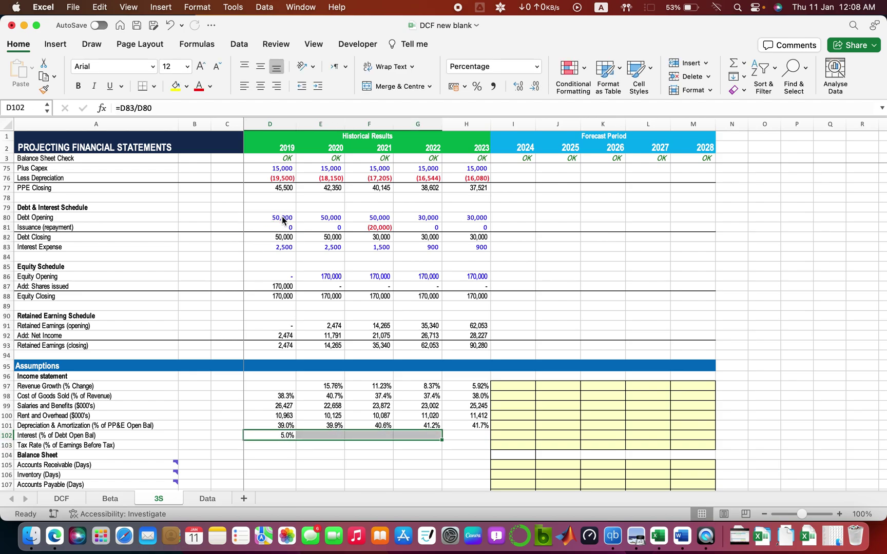
key("shift+Right")
key("ctrl+r")
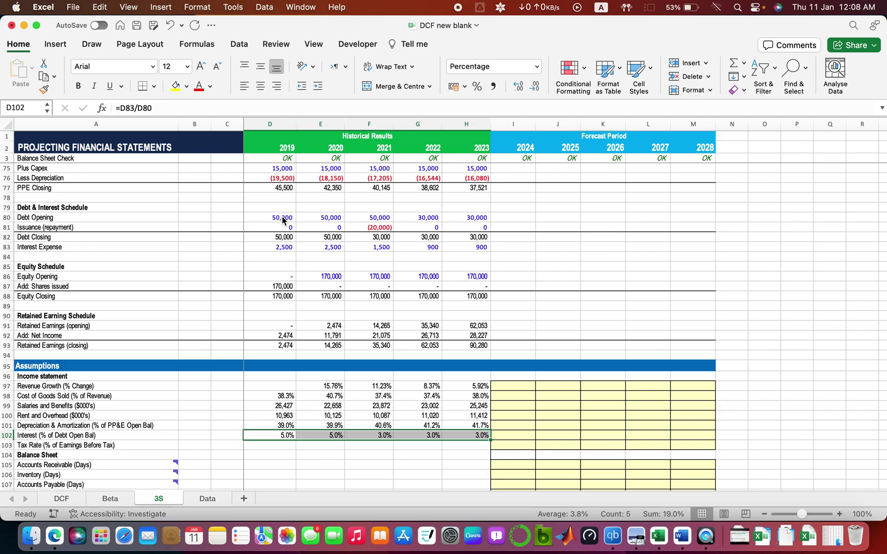
Calculate the 2019 Tax Rate (% of Earnings Before Tax) in D103 with the formula =-D17/D15
key("Down")
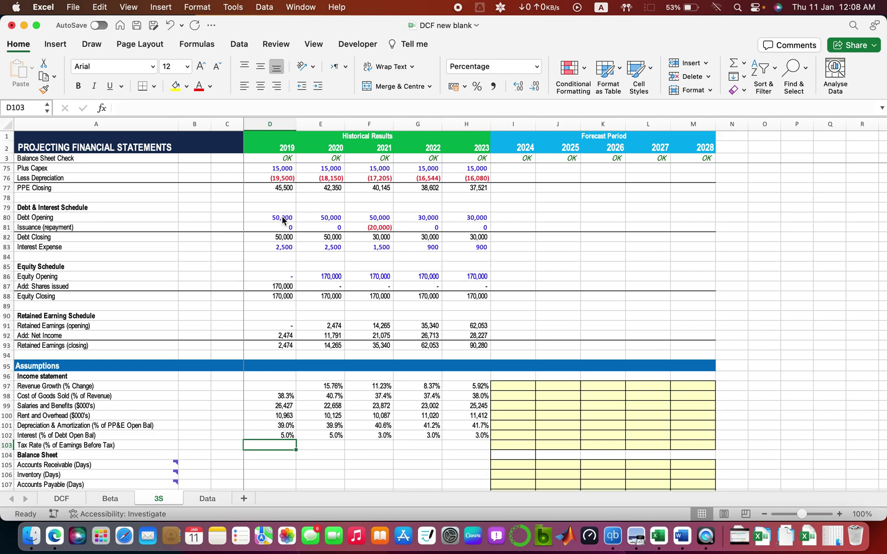
type("=")
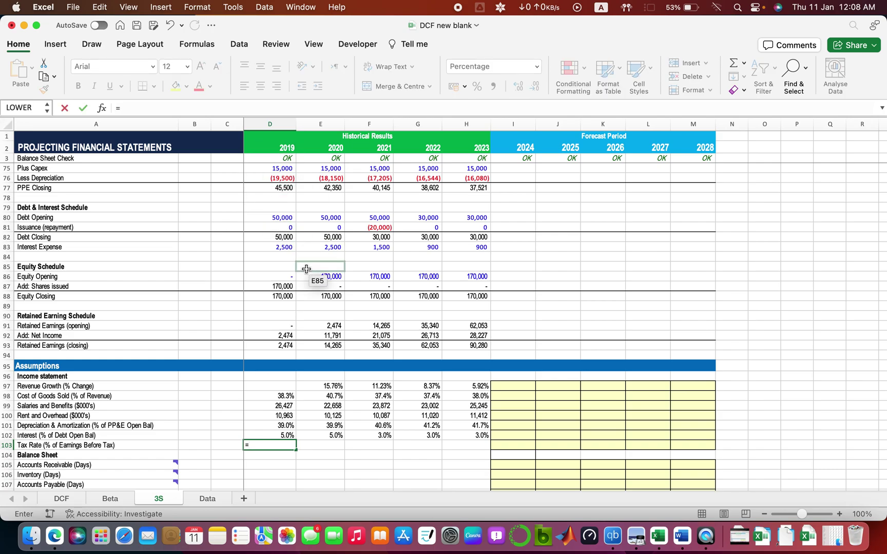
scroll(307, 269, "up", 15)
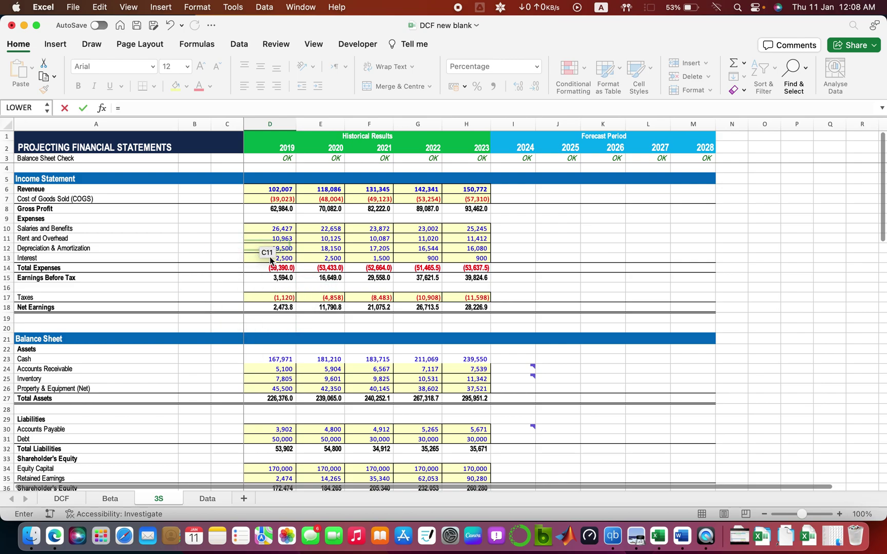
left_click(275, 298)
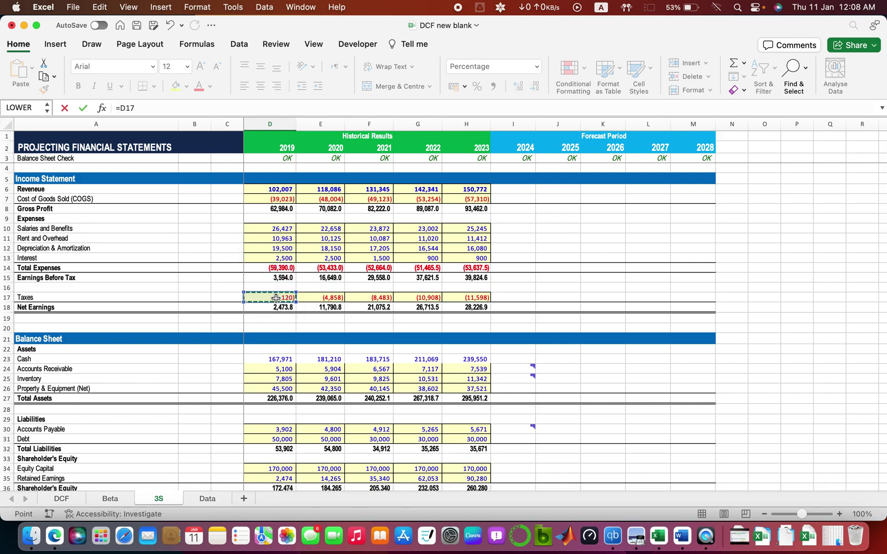
type("/")
left_click(288, 277)
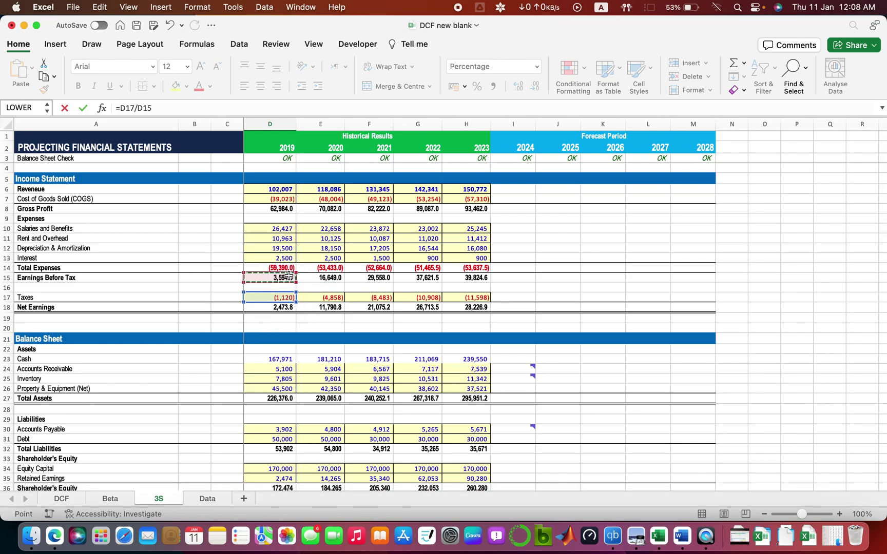
left_click(120, 108)
type("-")
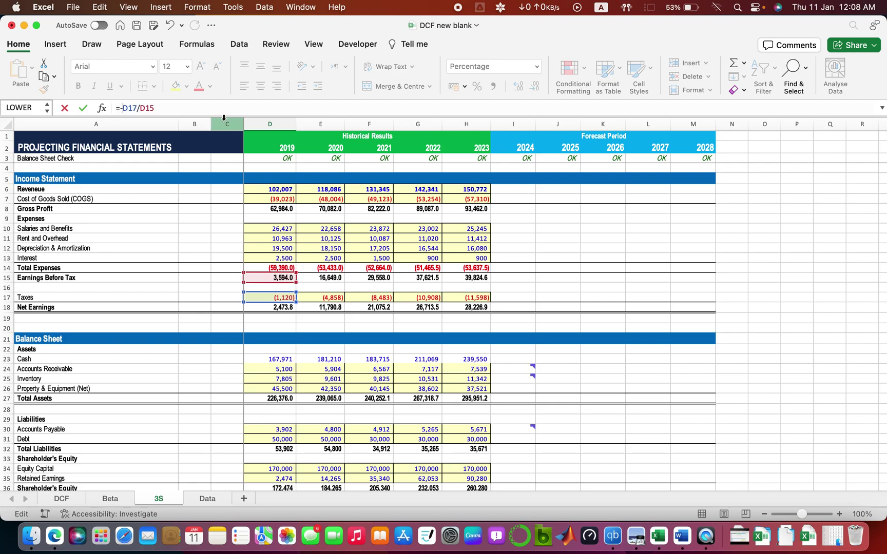
key("Return")
Fill the Tax Rate formula from D103 across the historical years through 2023
key("Up")
key("Up")
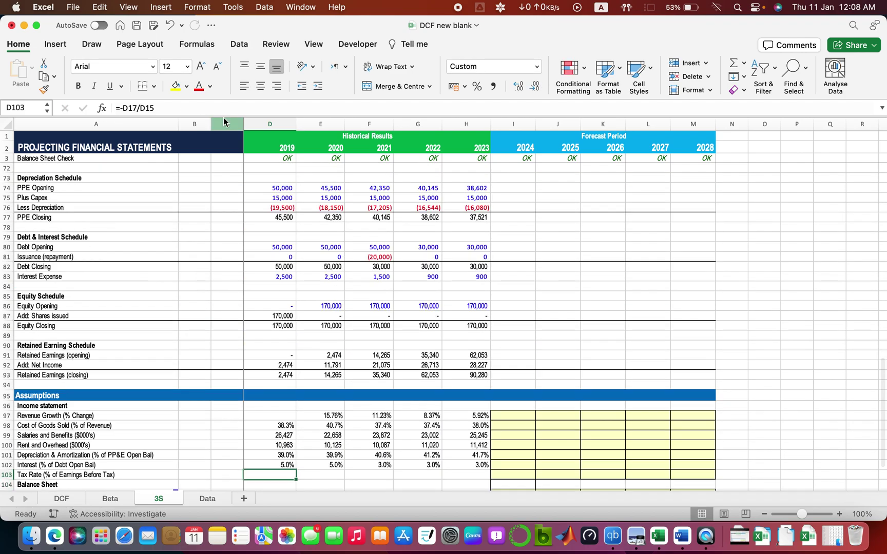
key("Down")
key("shift+Right")
key("shift+Right")
key("shift+Right")
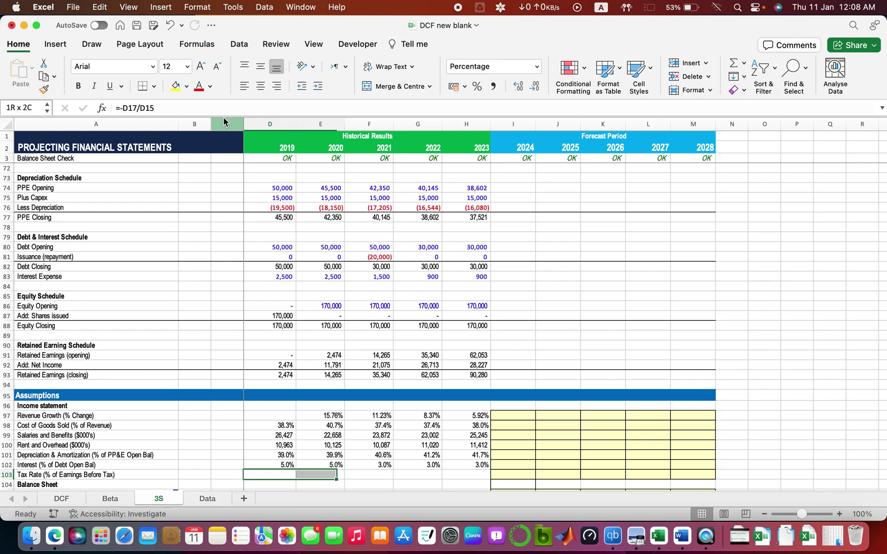
key("shift+Right")
key("ctrl+r")
Examine the blank Balance Sheet assumption rows, from Accounts Receivable (Days) to Equity Issued (Repaid)
key("Down")
key("Down")
key("Down")
key("Down")
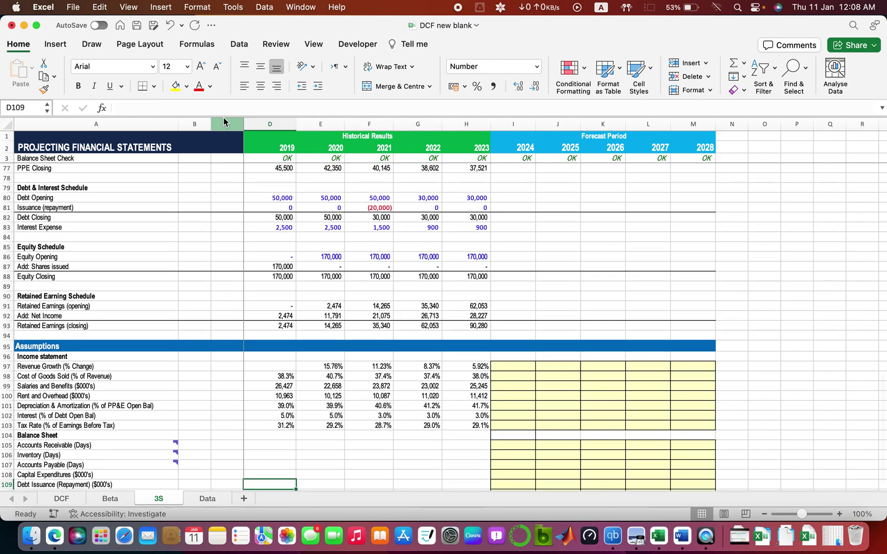
key("Up")
key("Up")
key("Up")
key("Up")
key("Down")
key("Down")
key("Down")
key("Down")
key("Down")
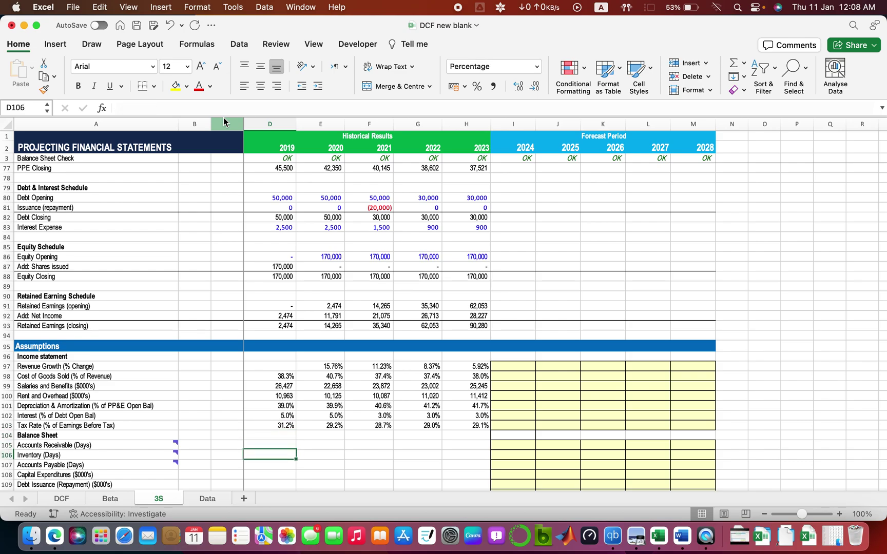
key("Down")
key("Down")
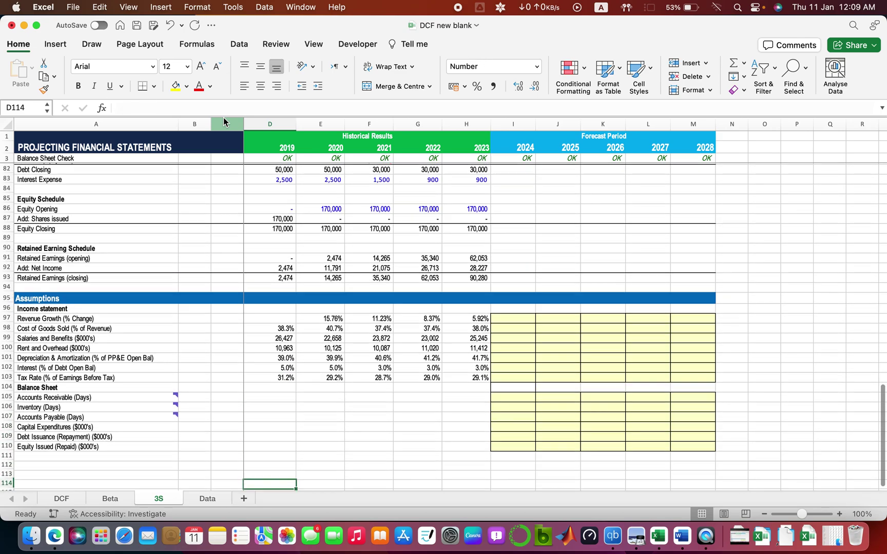
key("Up")
key("Up")
key("Up")
key("Up")
key("Up")
key("Up")
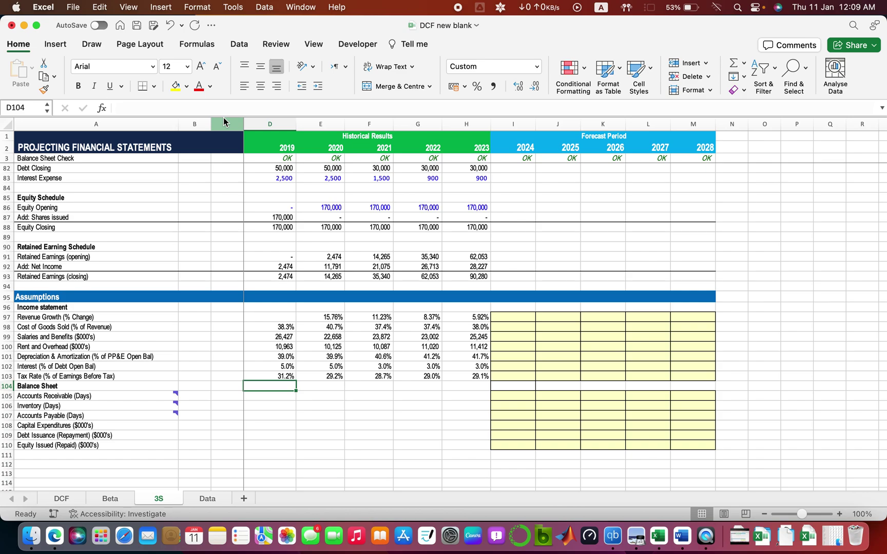
Read the comment attached to the Accounts Receivable (Days) label in A105 for its calculation method
key("Down")
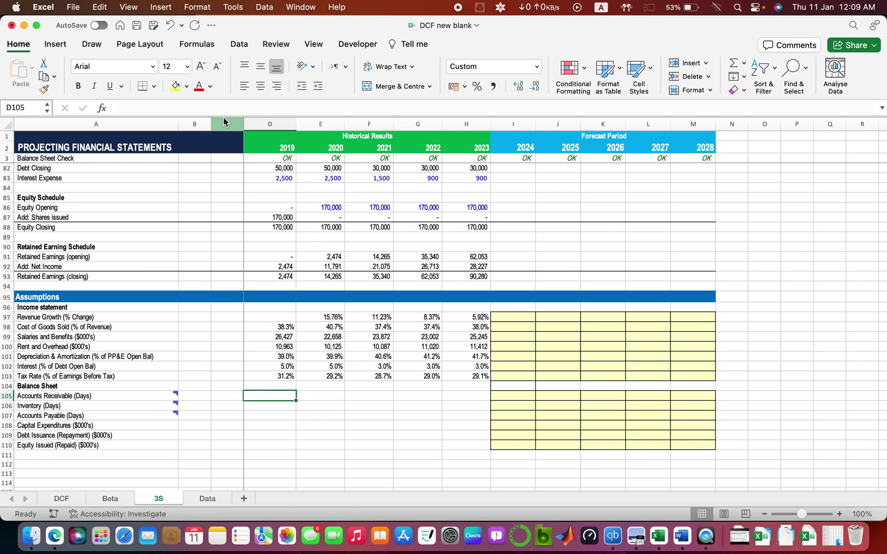
left_click(164, 394)
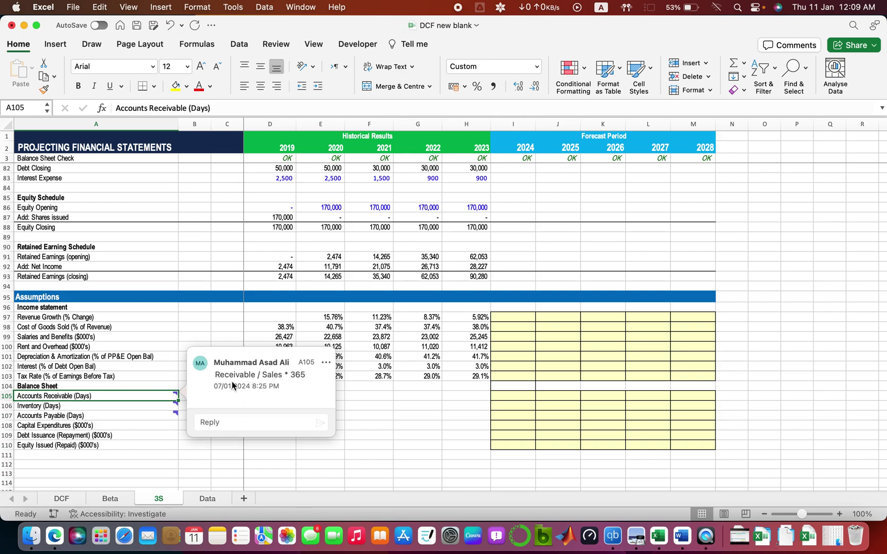
left_click(382, 404)
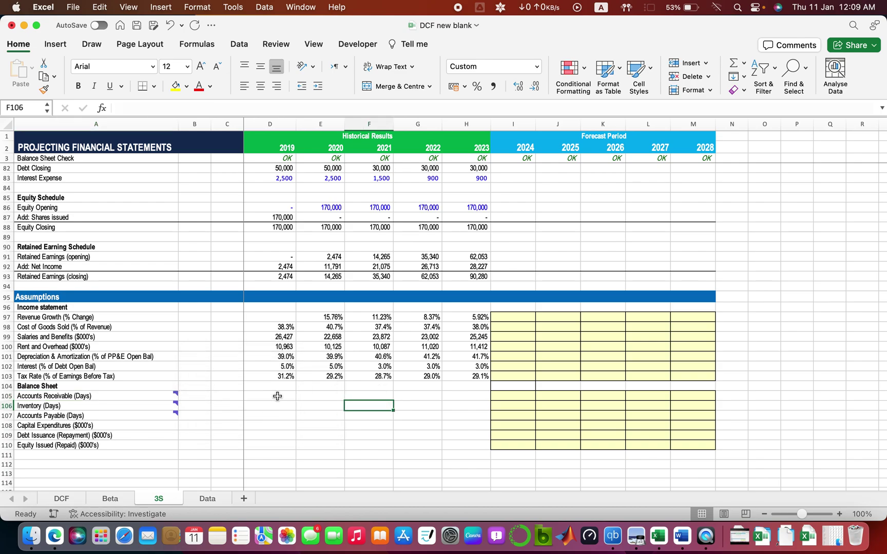
Calculate the 2019 Accounts Receivable (Days) in D105 with the formula =D24/D6*365
left_click(280, 397)
type("=")
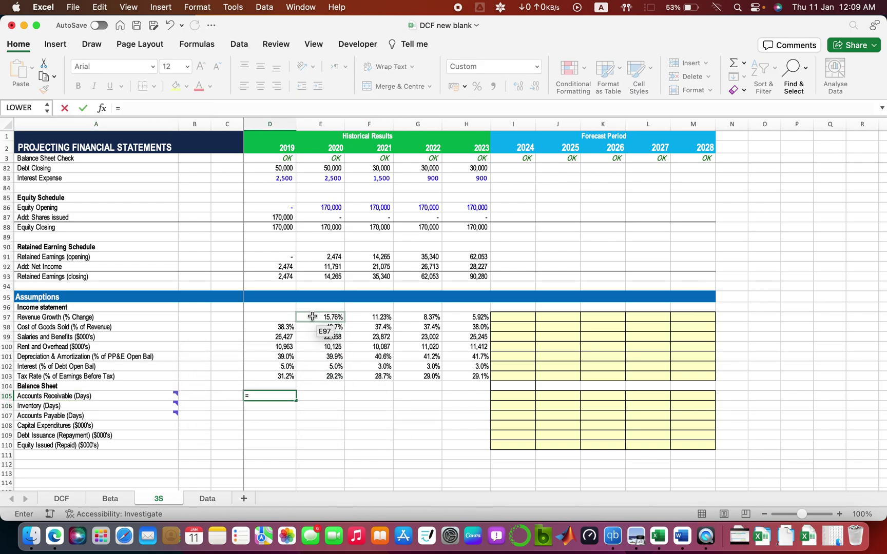
scroll(284, 292, "up", 12)
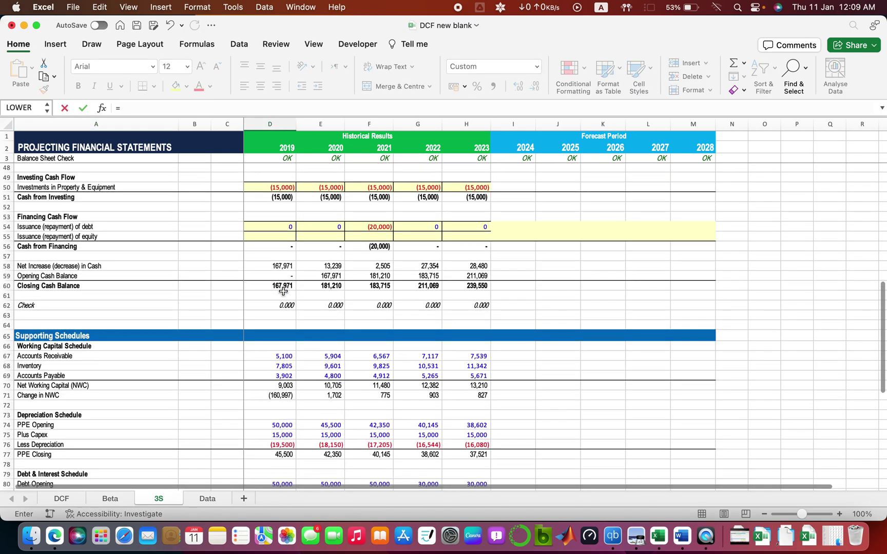
scroll(277, 267, "down", 2)
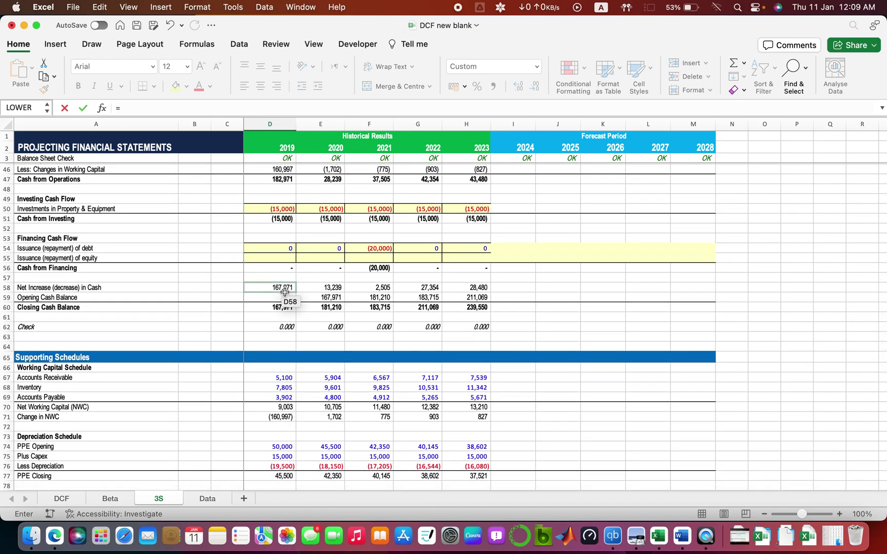
scroll(286, 308, "up", 5)
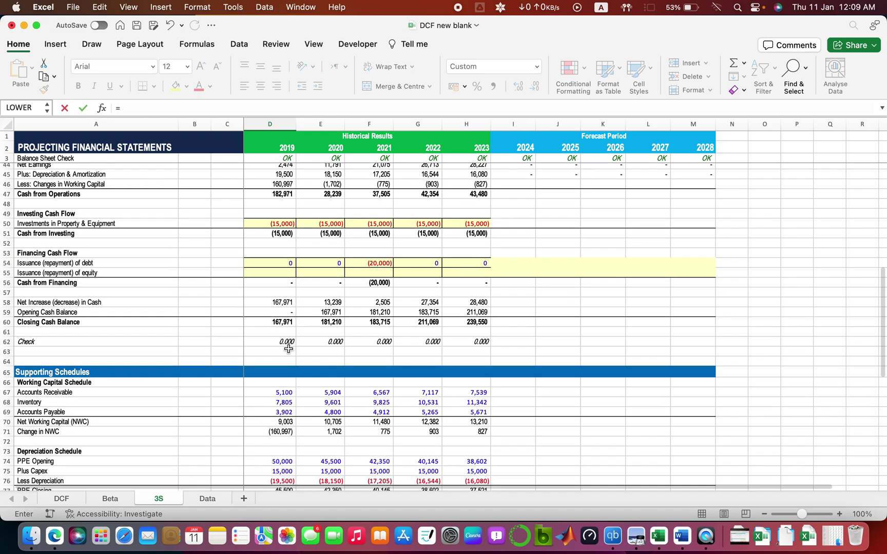
scroll(289, 349, "up", 2)
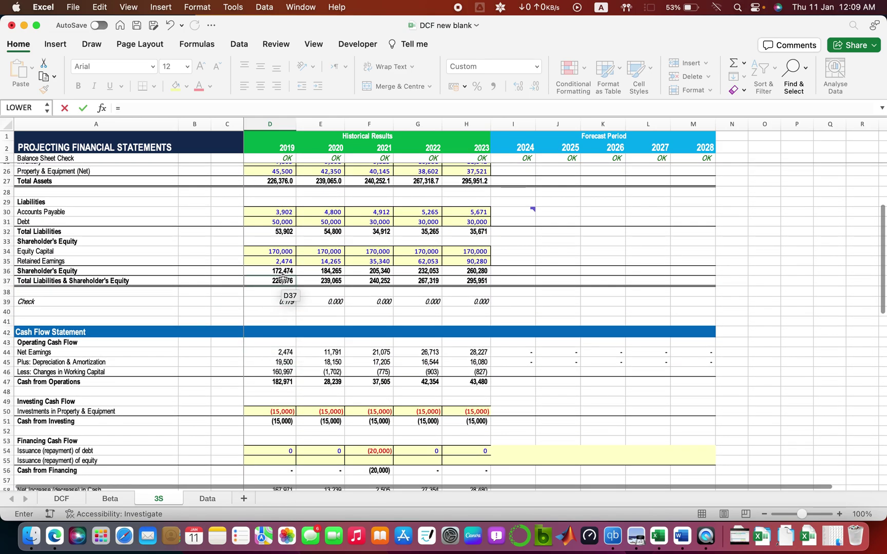
scroll(282, 279, "up", 2)
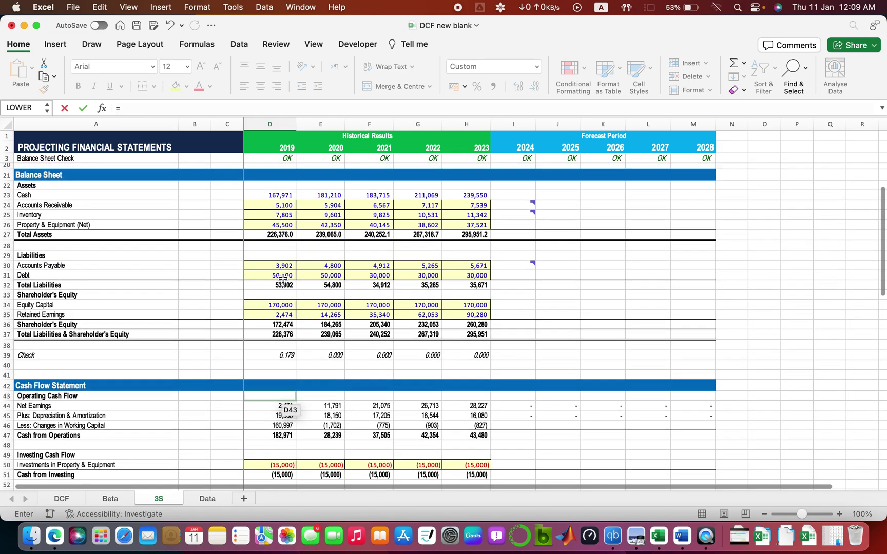
left_click(282, 205)
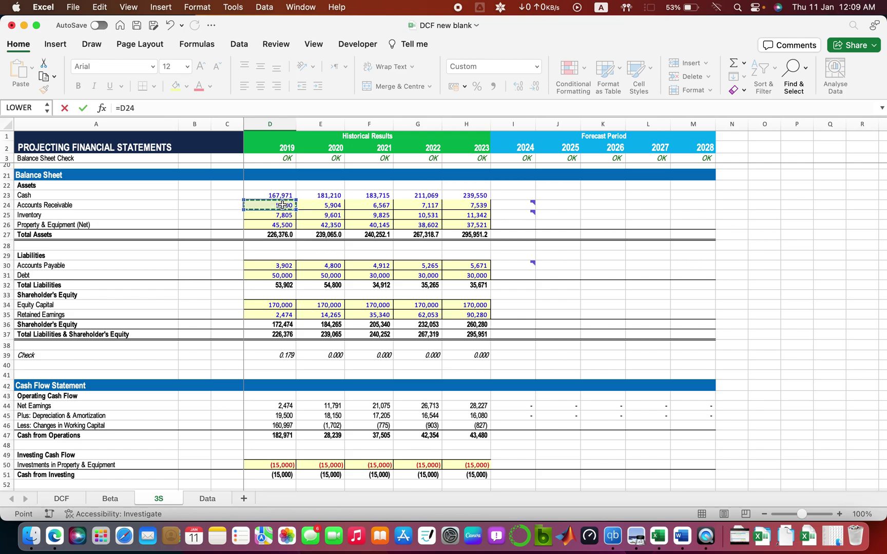
type("/")
scroll(297, 293, "up", 5)
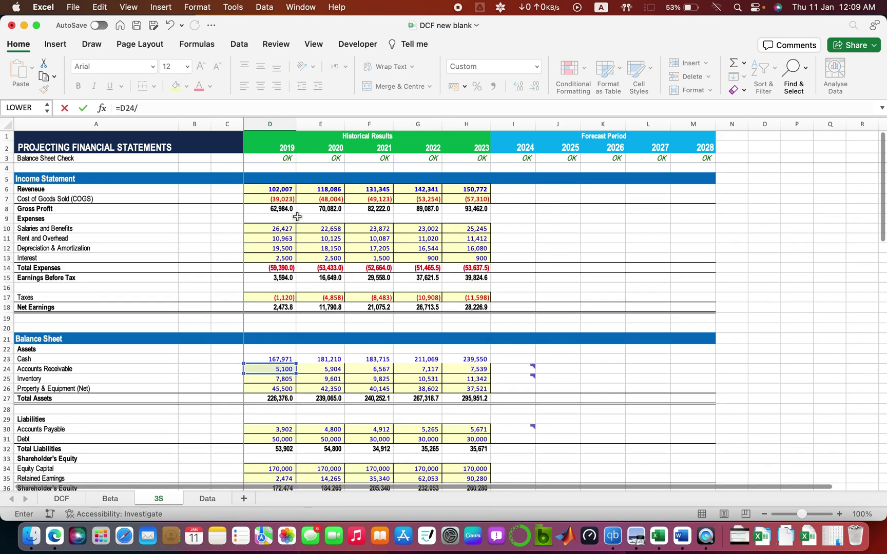
left_click(277, 189)
type("*")
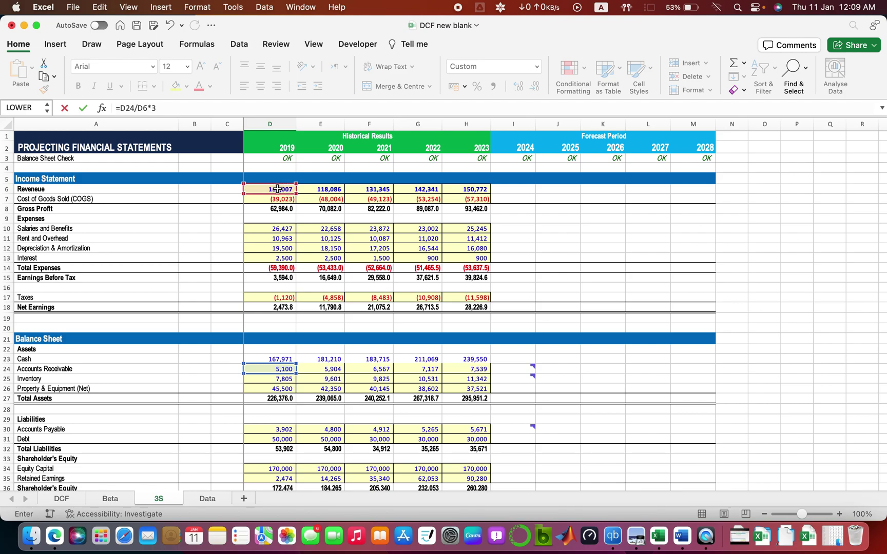
type("365")
key("Return")
scroll(304, 352, "down", 3)
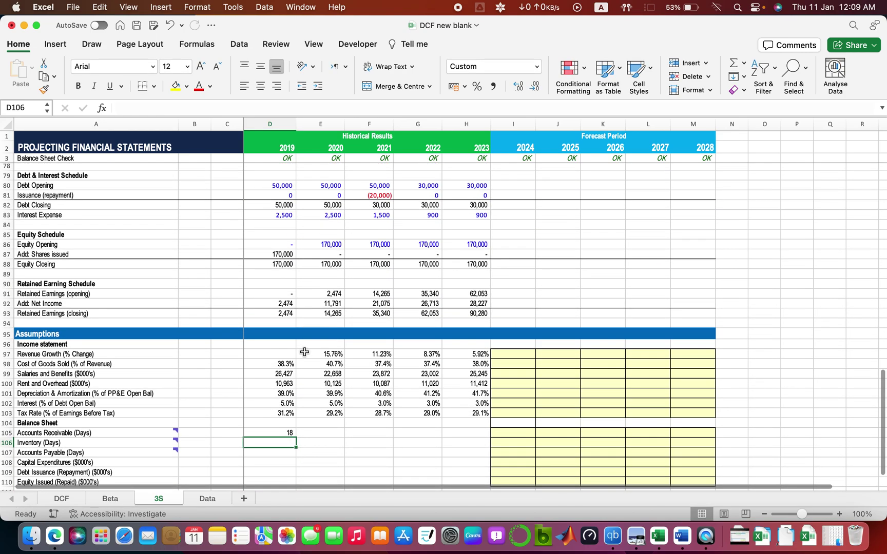
Fill the Accounts Receivable (Days) formula from D105 across the historical years through 2023
key("Up")
key("Up")
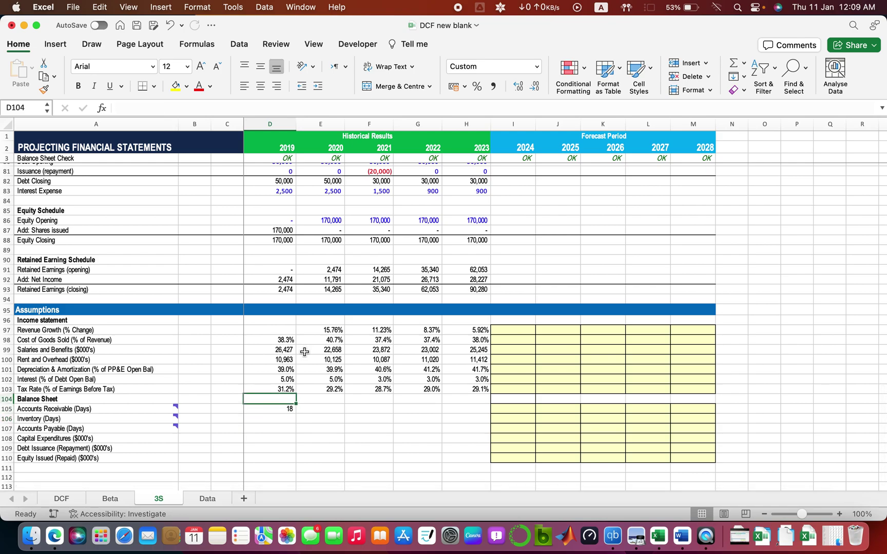
key("Down")
key("shift+Right")
key("shift+Right")
key("shift+Right")
key("shift+Right")
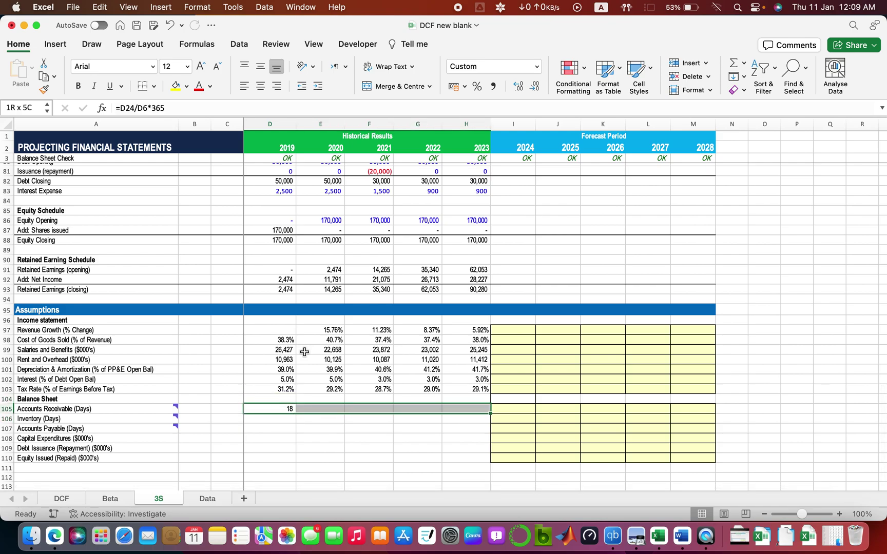
key("ctrl+r")
Read the comment attached to the Inventory (Days) label in A106 for its calculation method
key("Left")
key("Down")
key("Right")
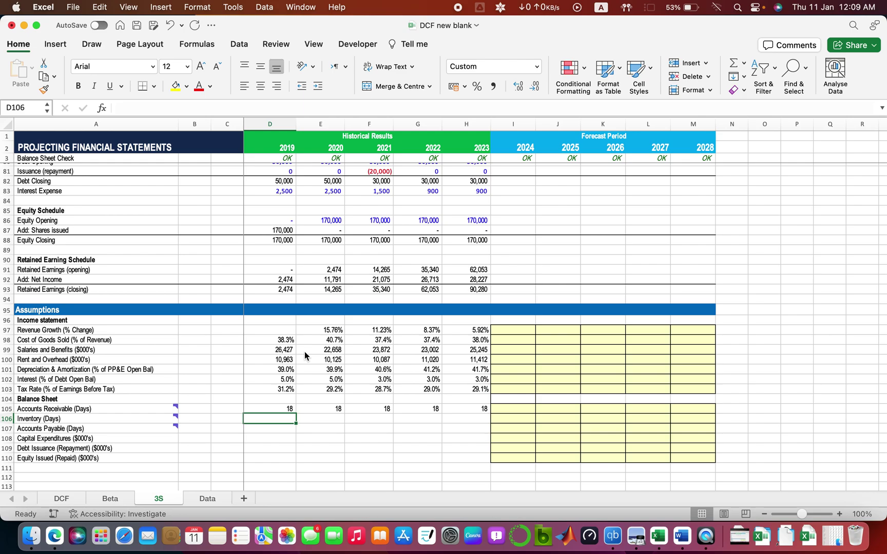
key("Left")
key("Left")
key("Left")
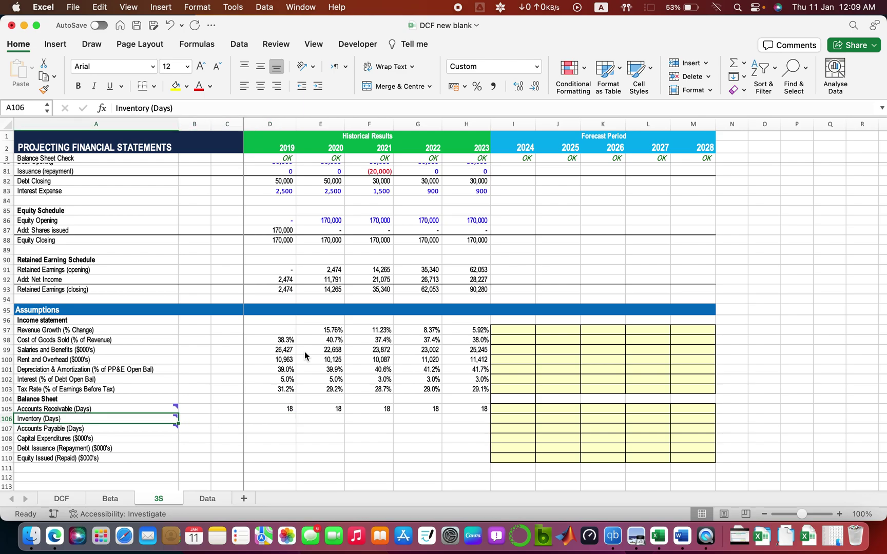
mouse_move(175, 418)
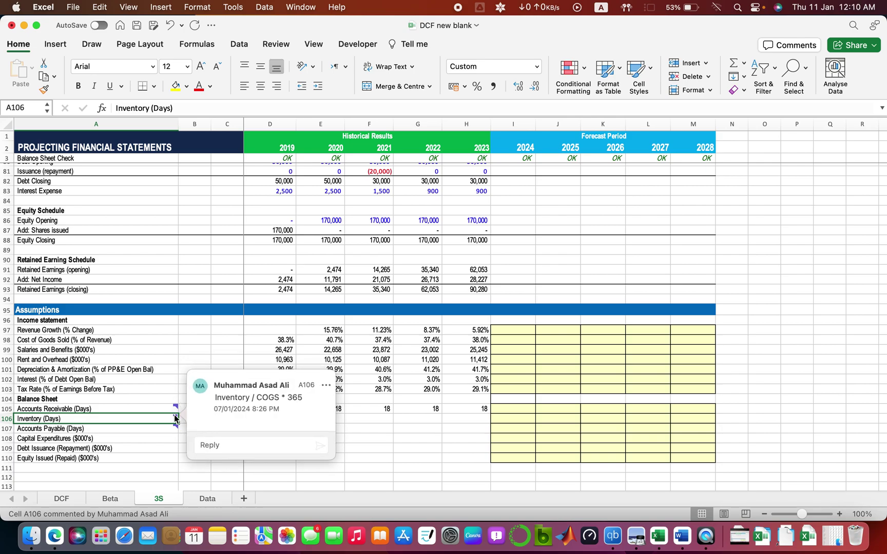
left_click(416, 426)
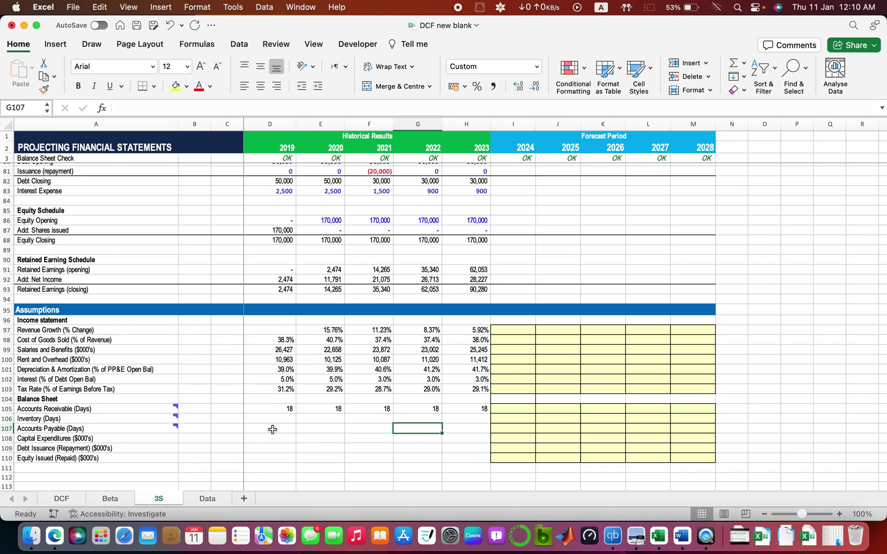
Calculate the 2019 Inventory (Days) in D106 with the formula =-D25/D7*365
left_click(271, 419)
type("=")
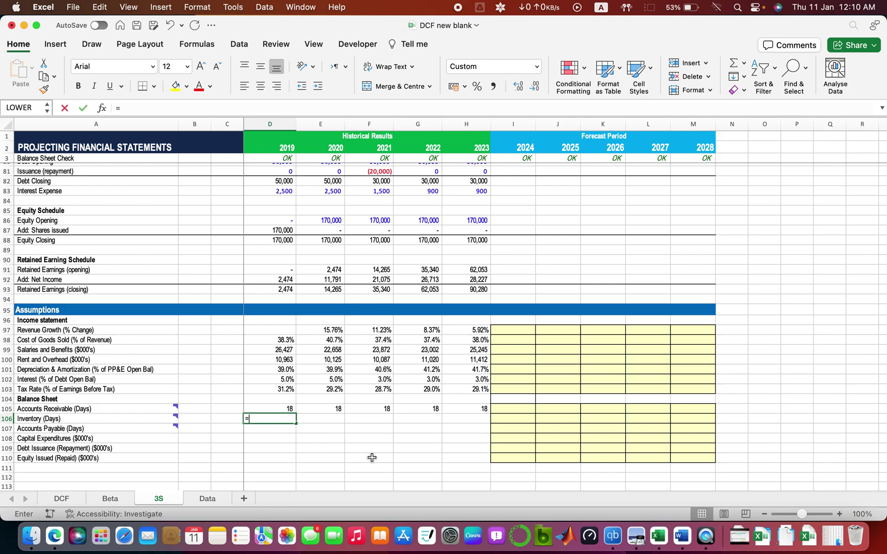
scroll(277, 323, "up", 15)
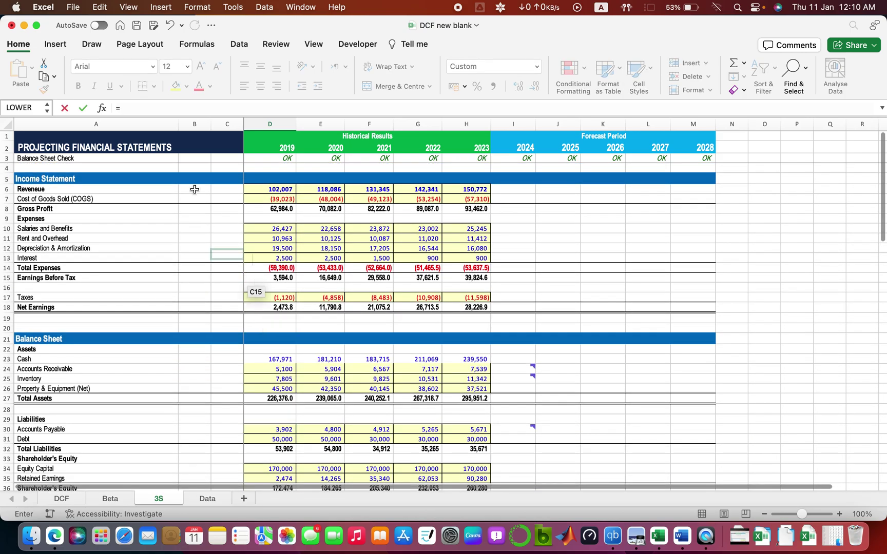
left_click(285, 380)
type("/")
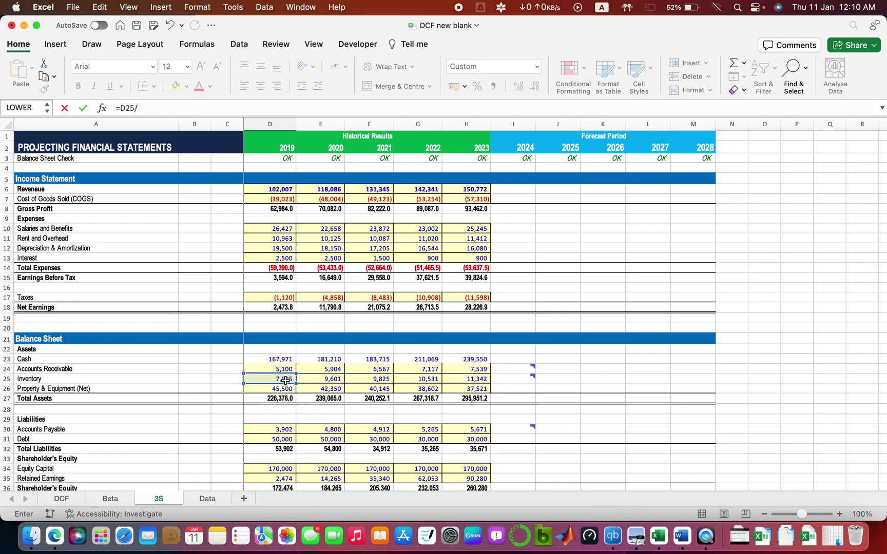
left_click(285, 199)
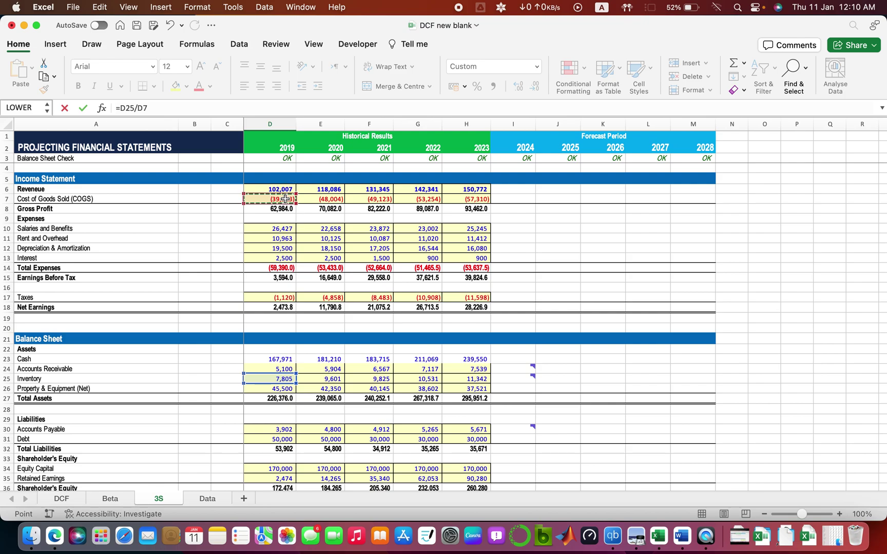
type("*")
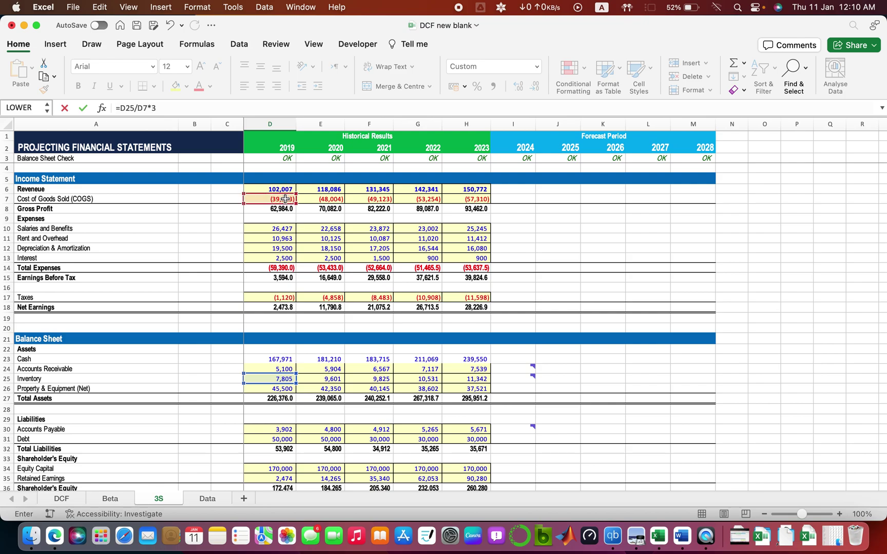
left_click(120, 108)
type("-")
key("Return")
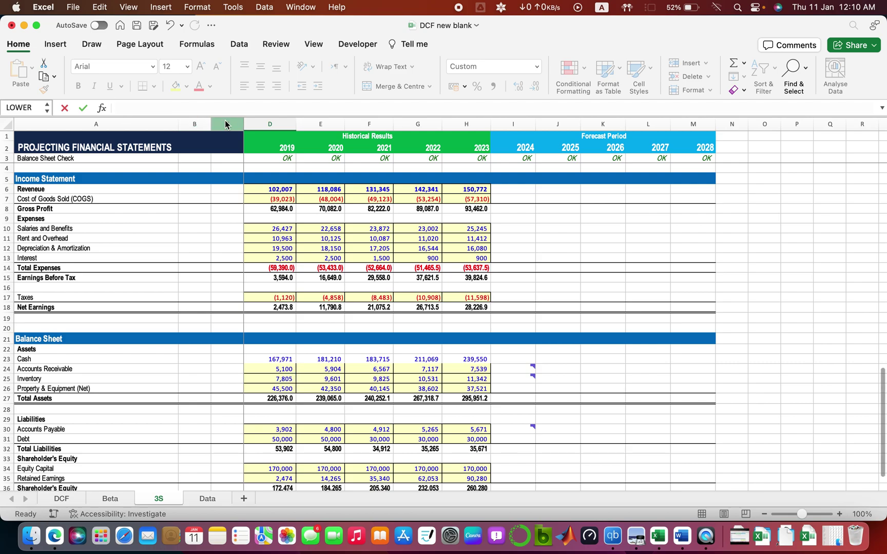
Fill the Inventory (Days) formula from D106 across the historical years through 2023
key("Up")
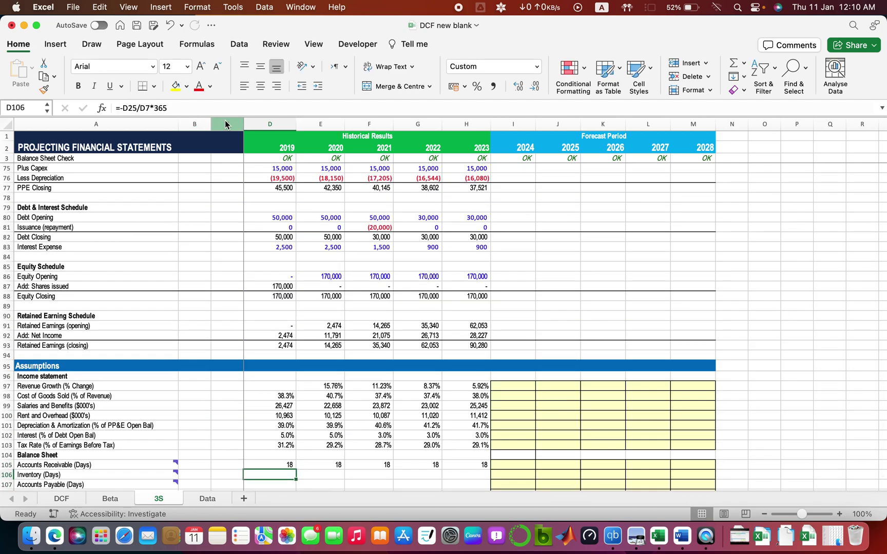
key("shift+Right")
key("shift+Right")
key("shift+Right")
key("shift+Right")
key("ctrl+r")
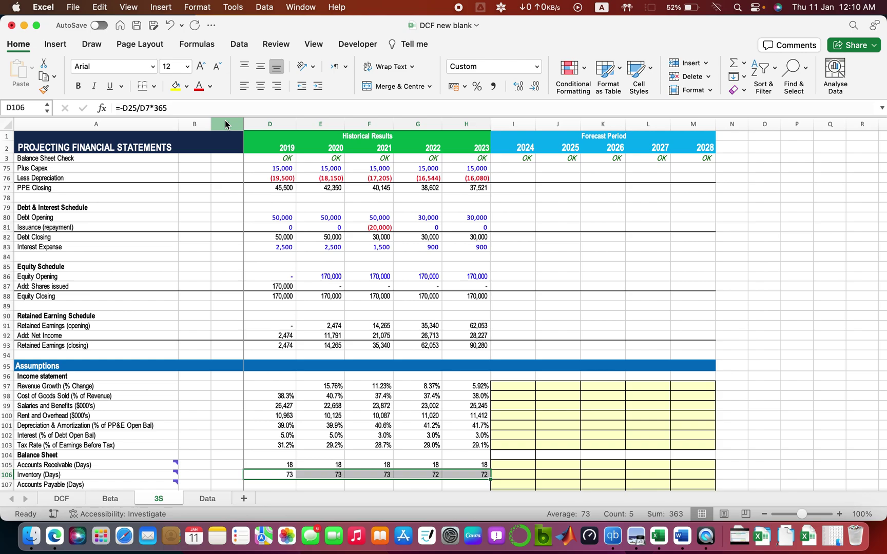
key("shift+Left")
key("shift+Left")
key("shift+Left")
key("shift+Left")
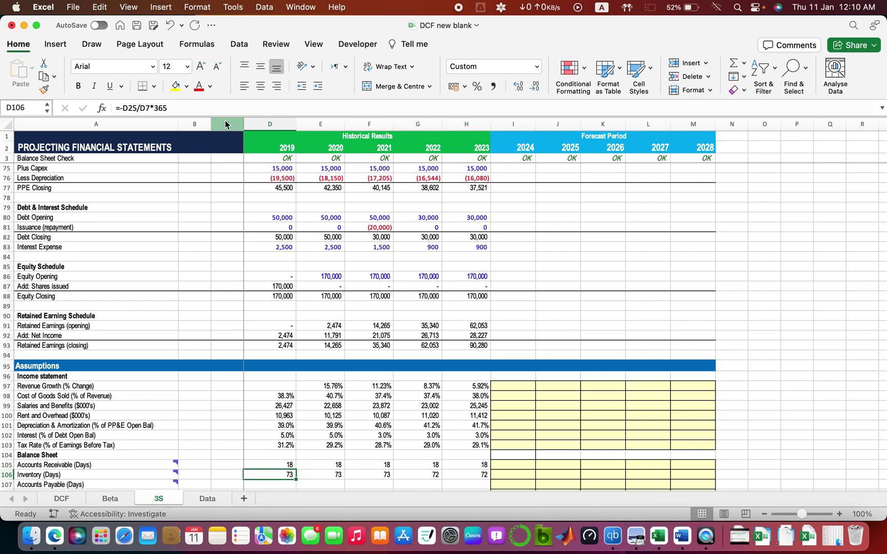
Read the comment attached to the Accounts Payable (Days) label in A107 for its calculation method
key("Down")
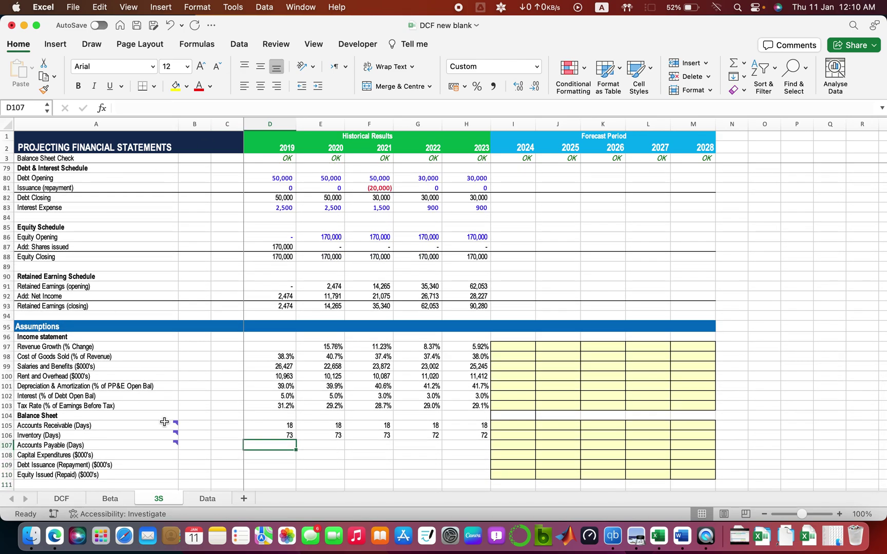
left_click(172, 447)
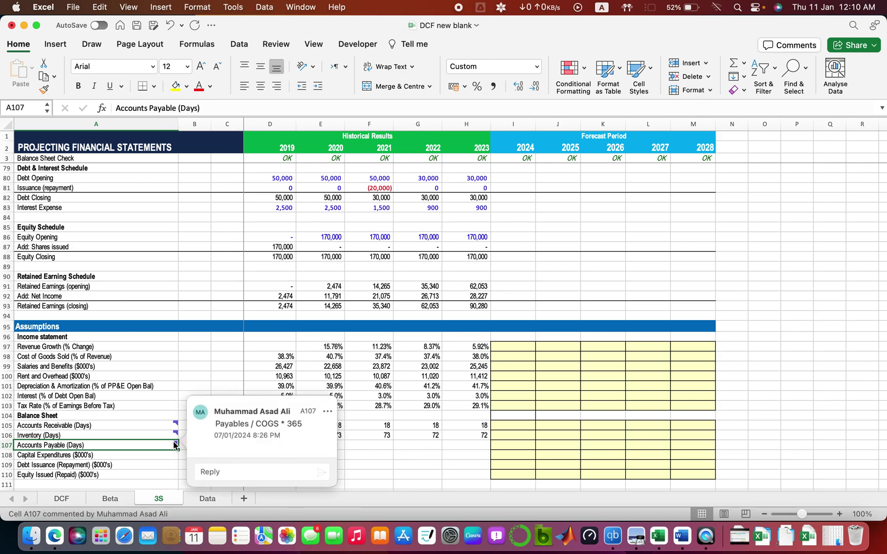
left_click(421, 471)
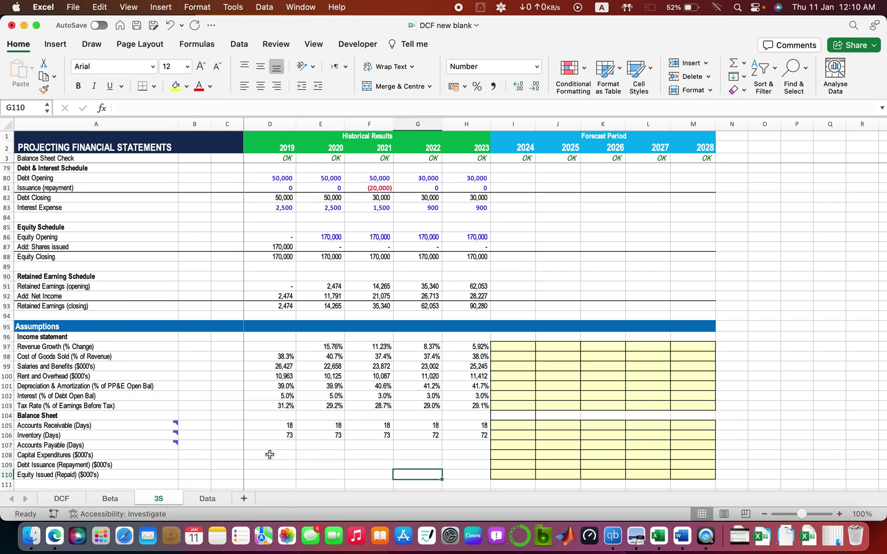
Calculate the 2019 Accounts Payable (Days) in D107 with the formula =-D30/D7*365
left_click(277, 446)
type("=")
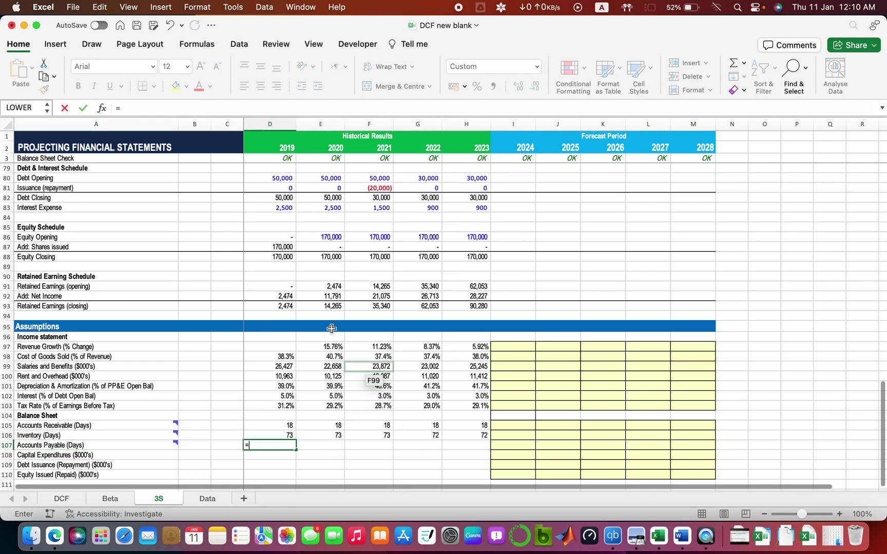
scroll(295, 290, "up", 8)
scroll(294, 289, "up", 7)
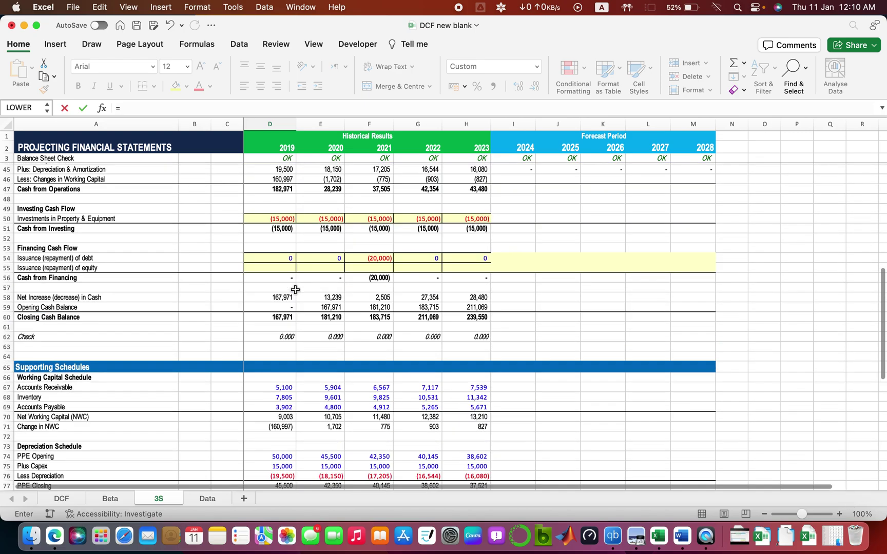
scroll(266, 237, "up", 3)
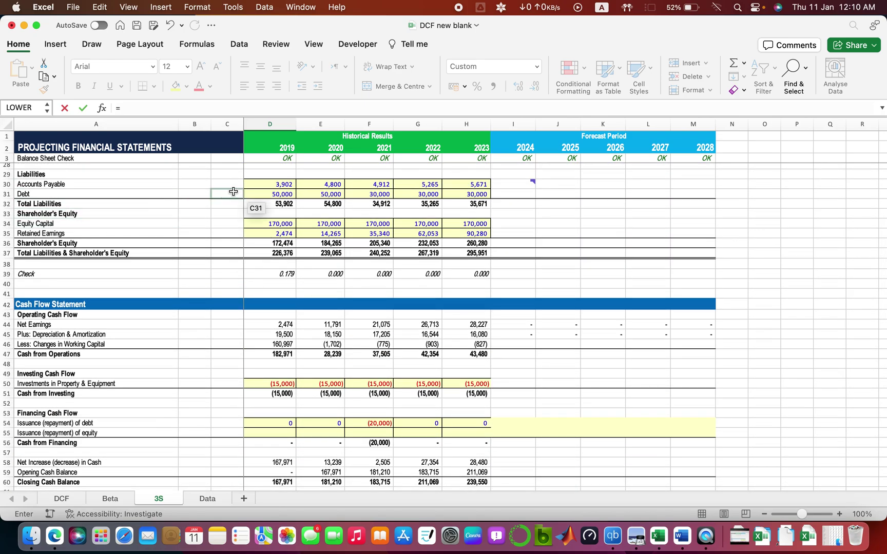
left_click(282, 185)
type("/")
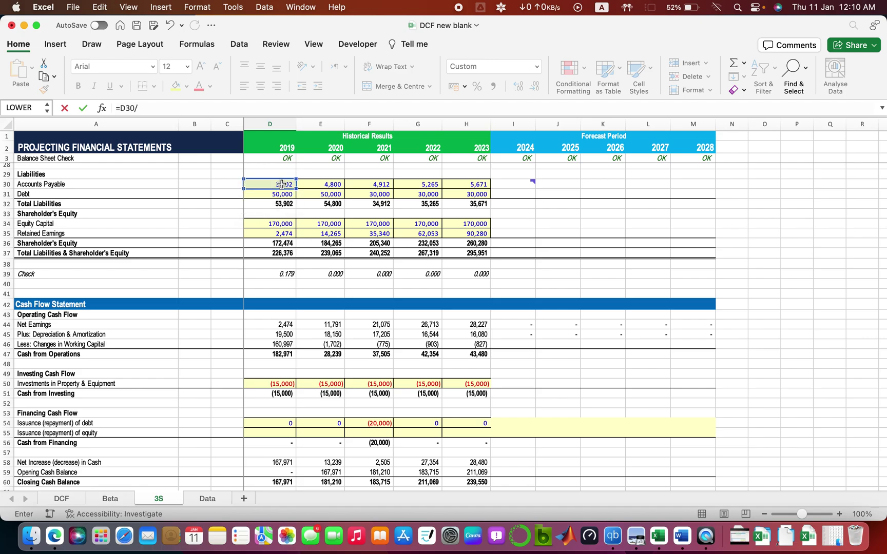
scroll(282, 185, "up", 8)
left_click(278, 203)
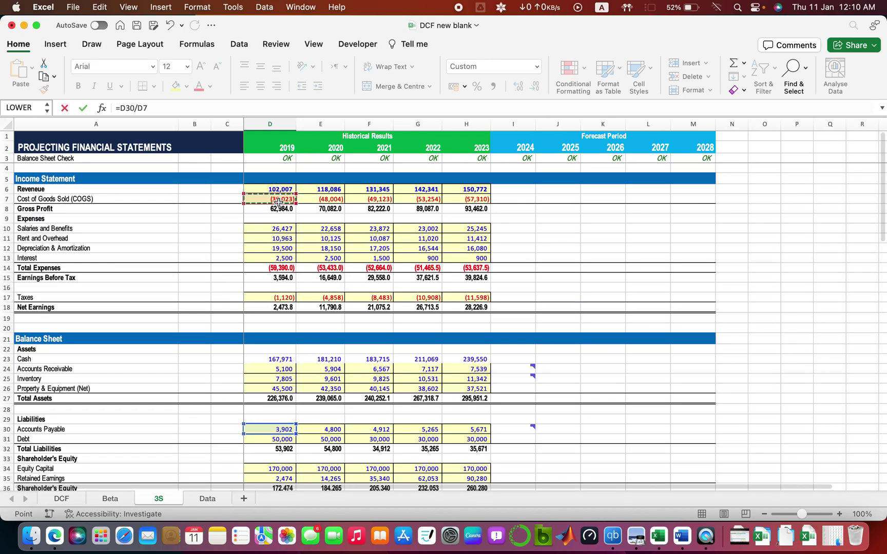
type("*365")
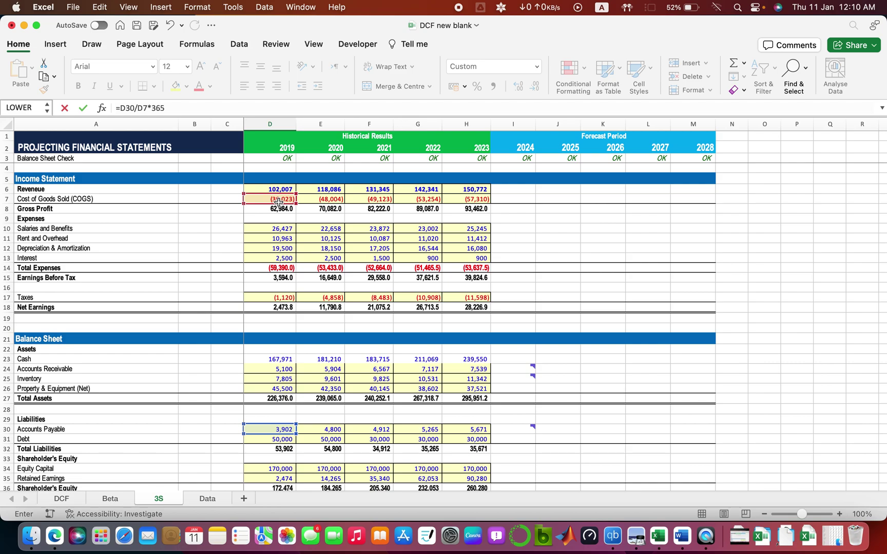
left_click(120, 108)
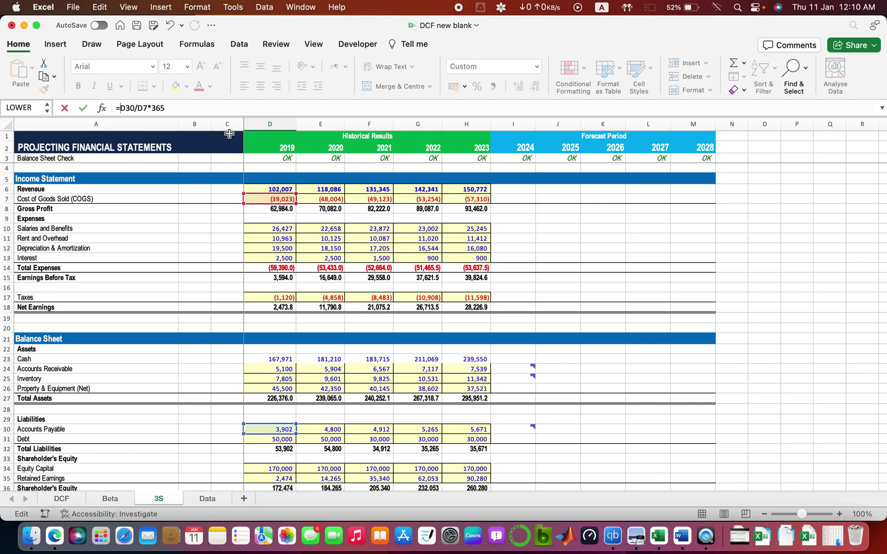
key("Return")
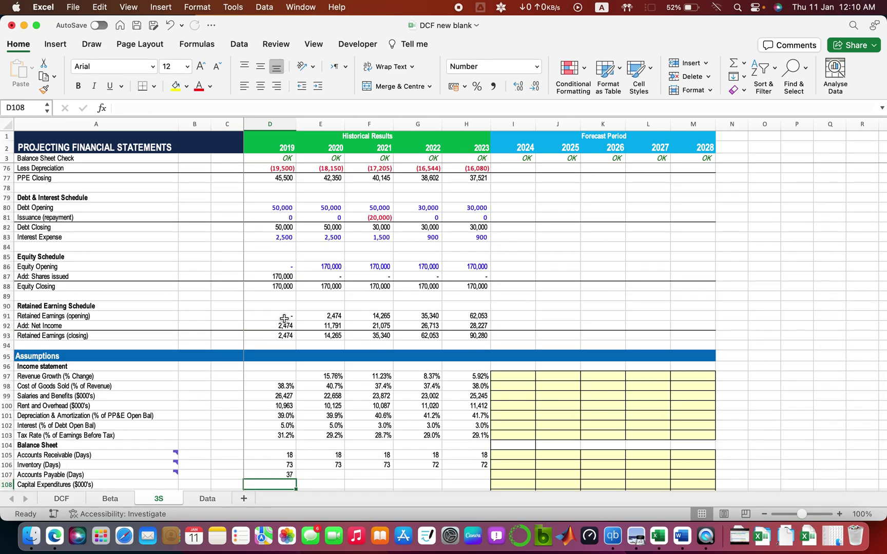
Fill the Accounts Payable (Days) formula from D107 across the historical years through 2023
key("Up")
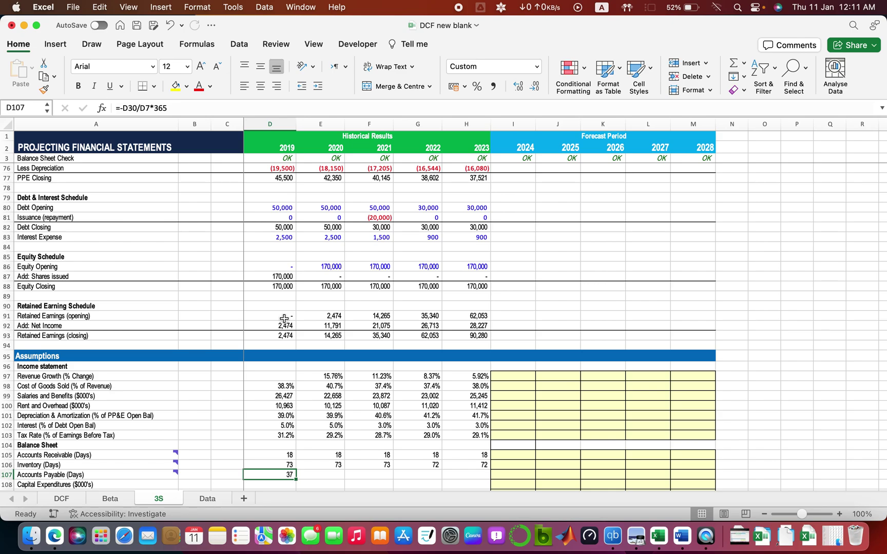
key("shift+Right")
key("shift+Right")
key("shift+Right")
key("shift+Right")
key("shift+Right")
key("shift+Left")
key("ctrl+r")
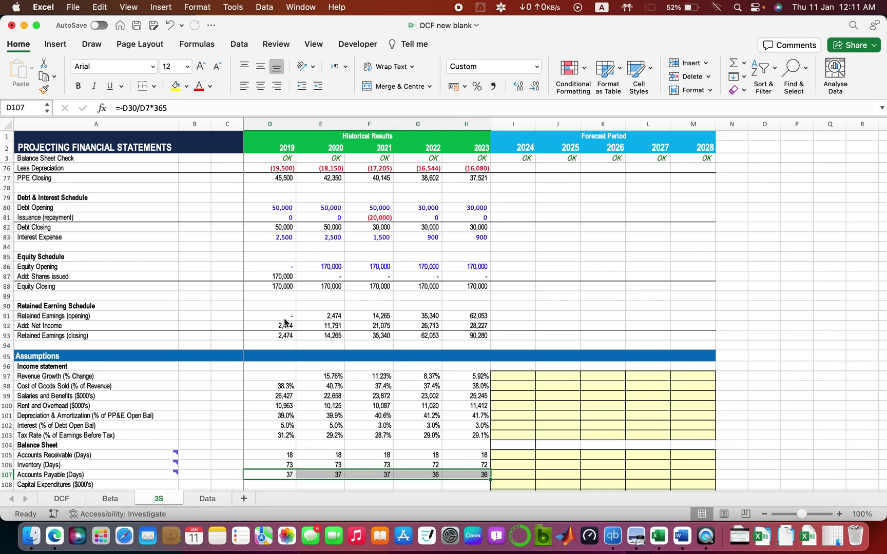
Link the 2019 Capital Expenditures in D108 to the Plus Capex line of the Depreciation Schedule with =D75
scroll(285, 323, "down", 2)
key("Down")
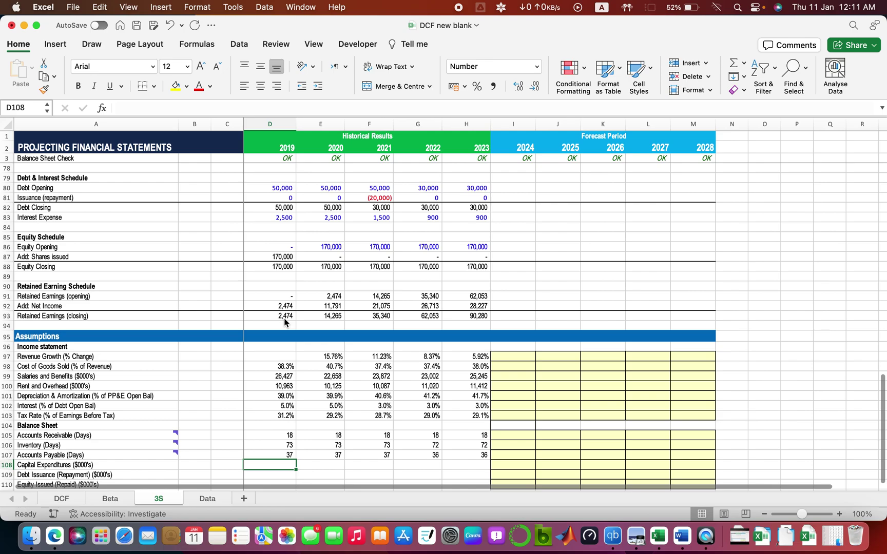
type("=")
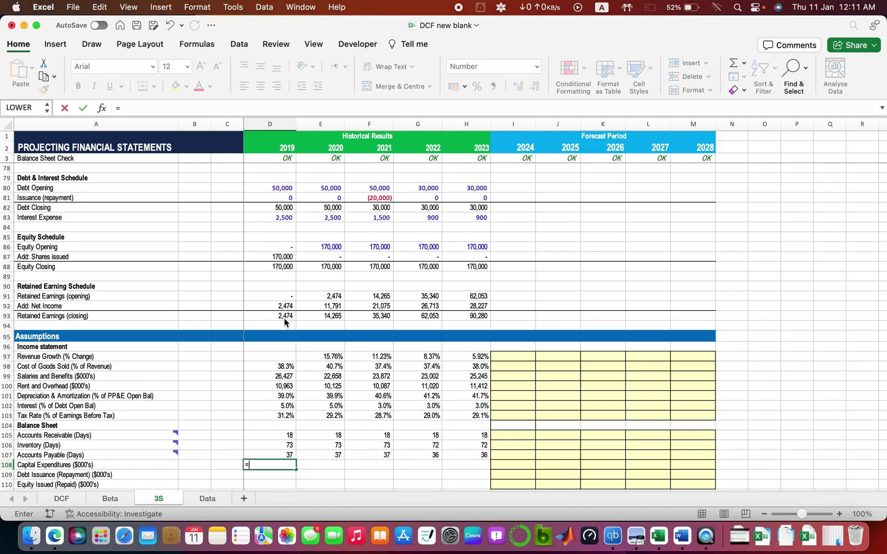
scroll(301, 288, "up", 10)
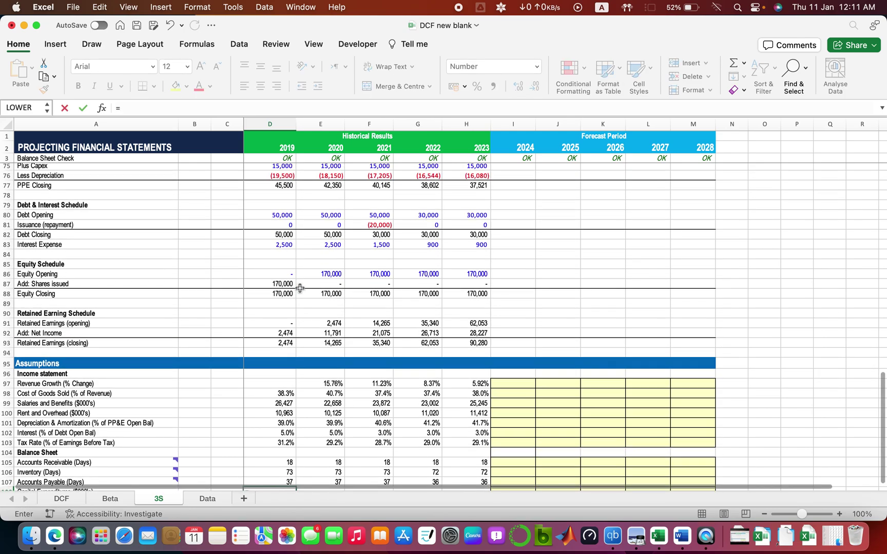
scroll(300, 288, "up", 3)
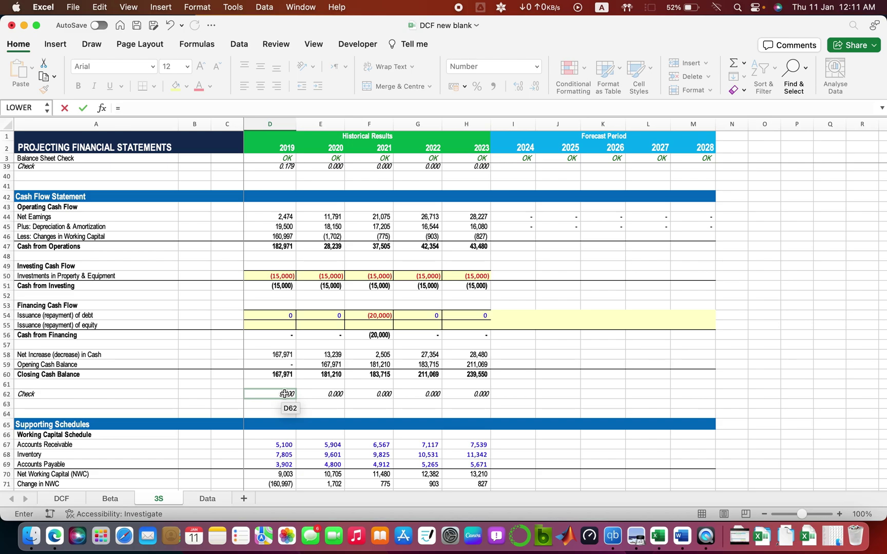
scroll(284, 393, "up", 3)
scroll(285, 394, "down", 8)
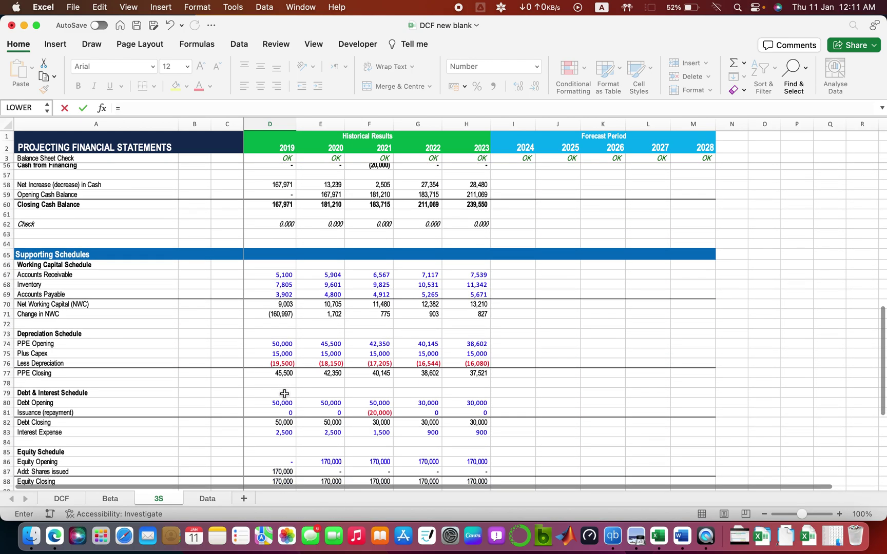
left_click(287, 354)
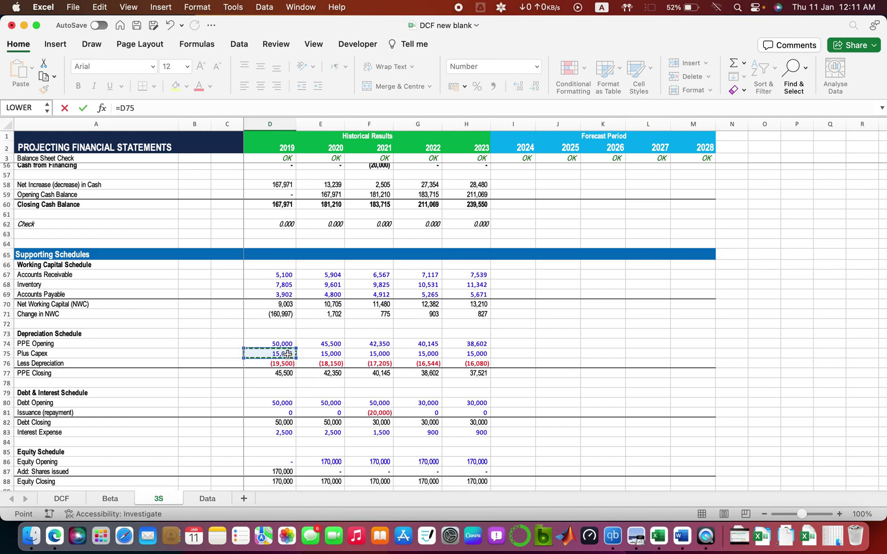
key("Return")
Fill the Capital Expenditures formula =D75 from D108 across the historical years through 2023
key("shift+Right")
key("shift+Right")
key("shift+Right")
key("shift+Right")
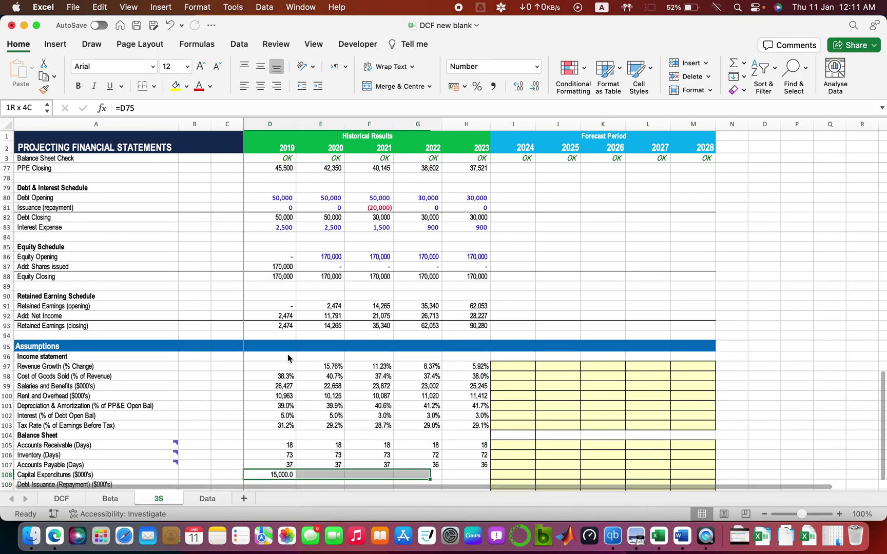
key("ctrl+r")
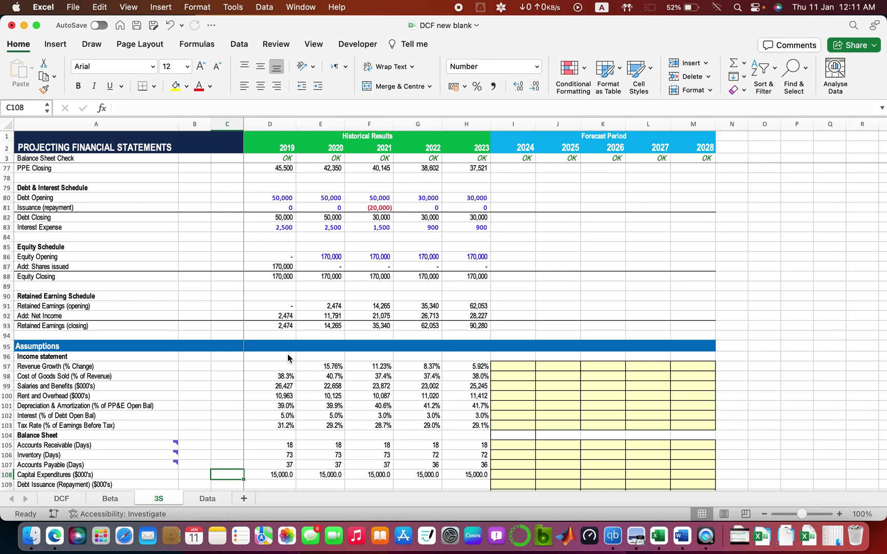
Reverse the sign of the 2019 Capital Expenditures in D108 by changing its formula to =-D75
key("shift+Left")
key("shift+Left")
key("shift+Left")
key("shift+Left")
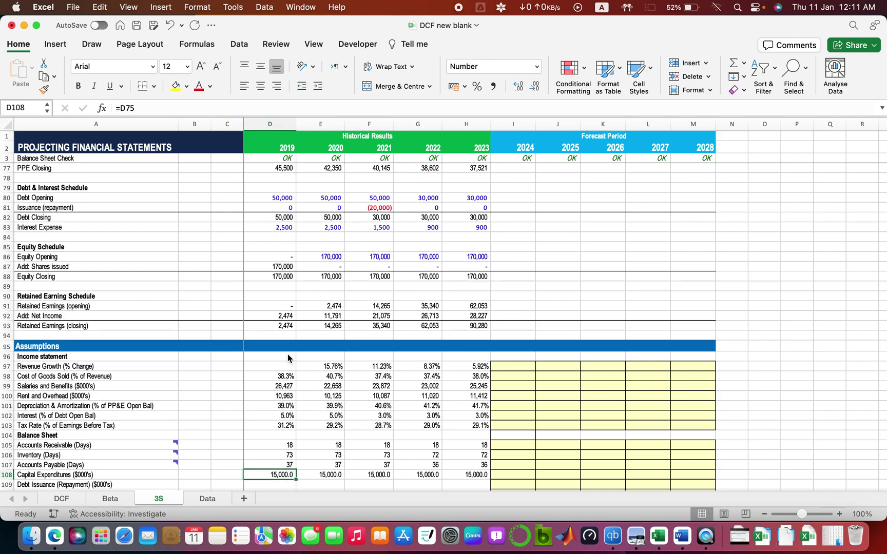
left_click(120, 107)
type("-")
key("Return")
key("Up")
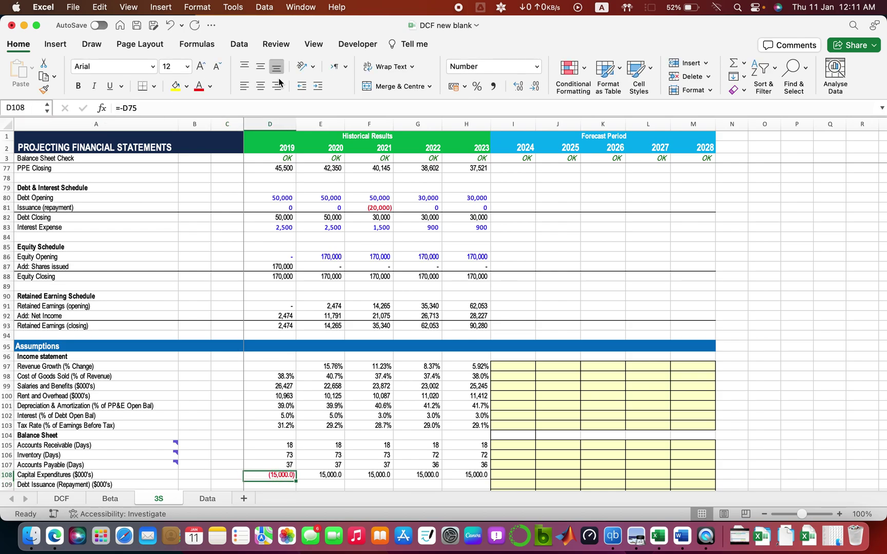
Fill the negative Capital Expenditures formula from D108 across the historical years through 2023
key("shift+Right")
key("shift+Right")
key("shift+Right")
key("shift+Right")
key("ctrl+r")
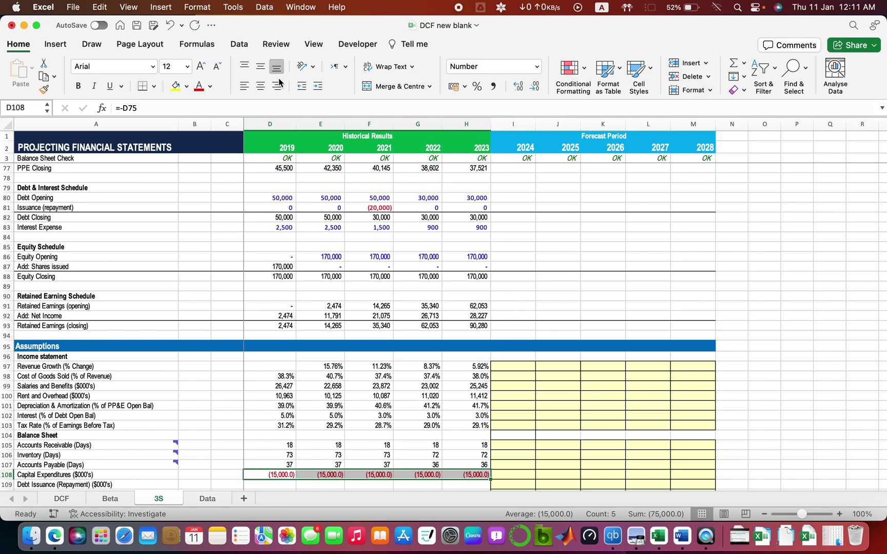
Link the 2019 Debt Issuance (Repayment) in D109 to the Shares issued line of the Equity Schedule with =D87
key("Down")
key("Down")
key("Down")
key("Up")
key("Up")
key("Up")
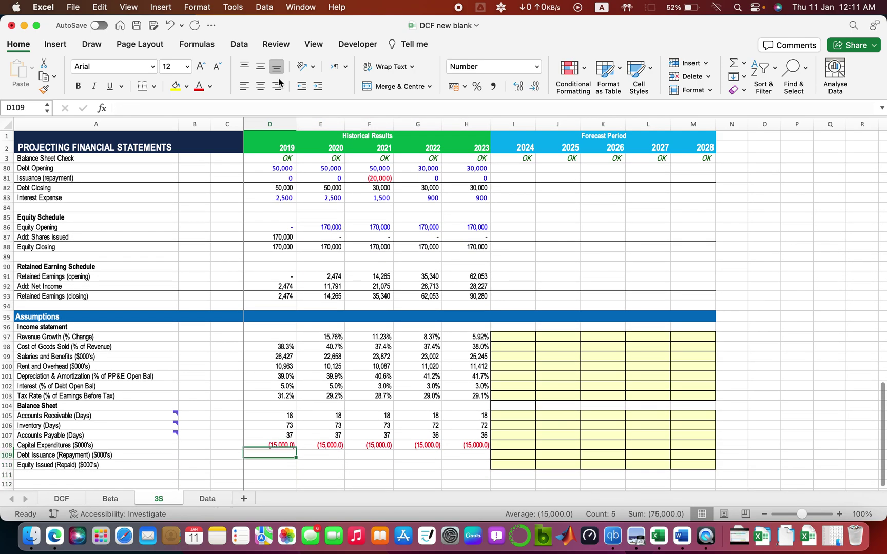
key("Down")
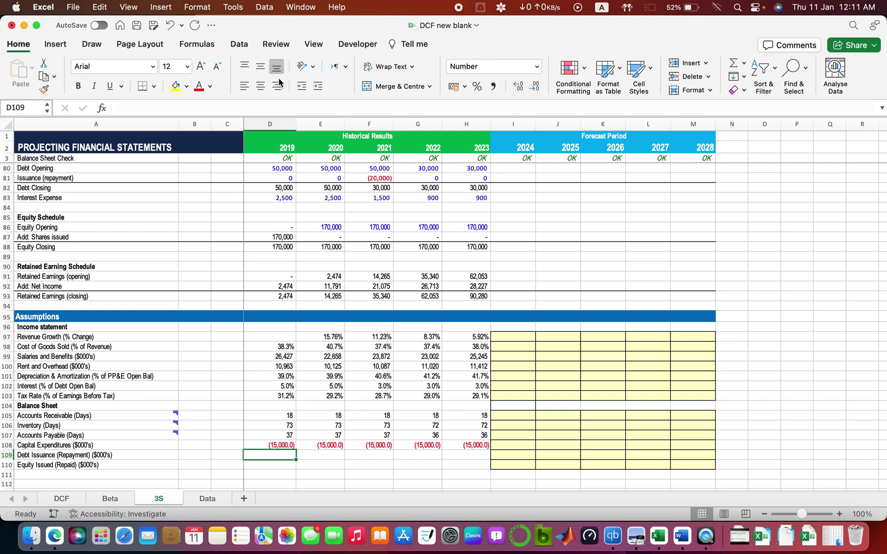
type("=")
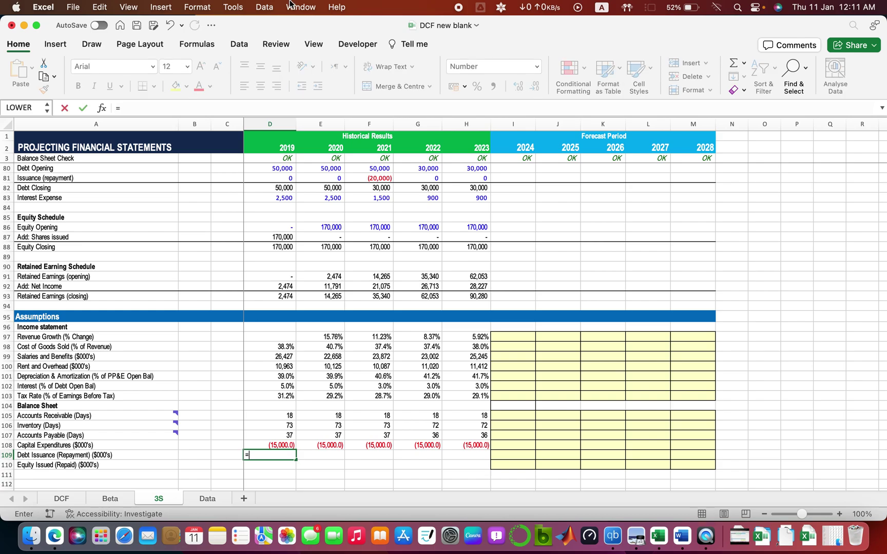
scroll(328, 252, "up", 3)
scroll(329, 253, "up", 2)
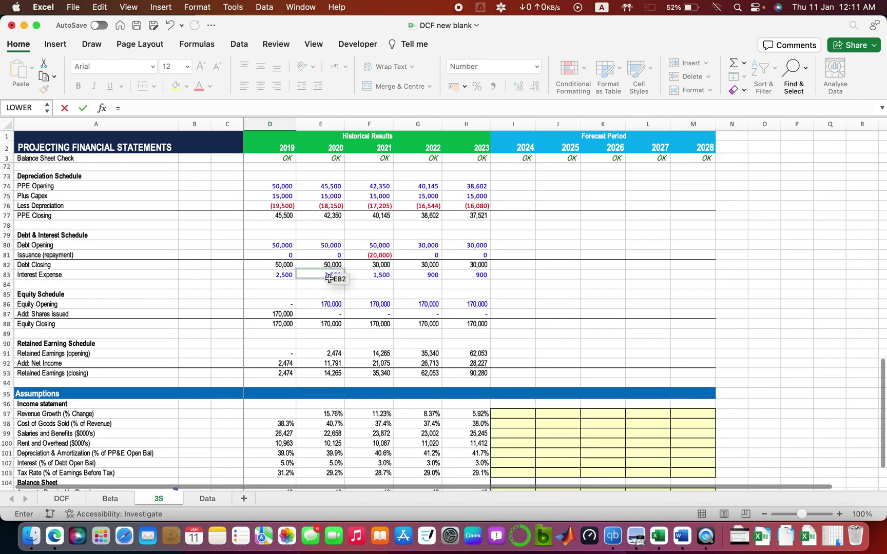
left_click(272, 314)
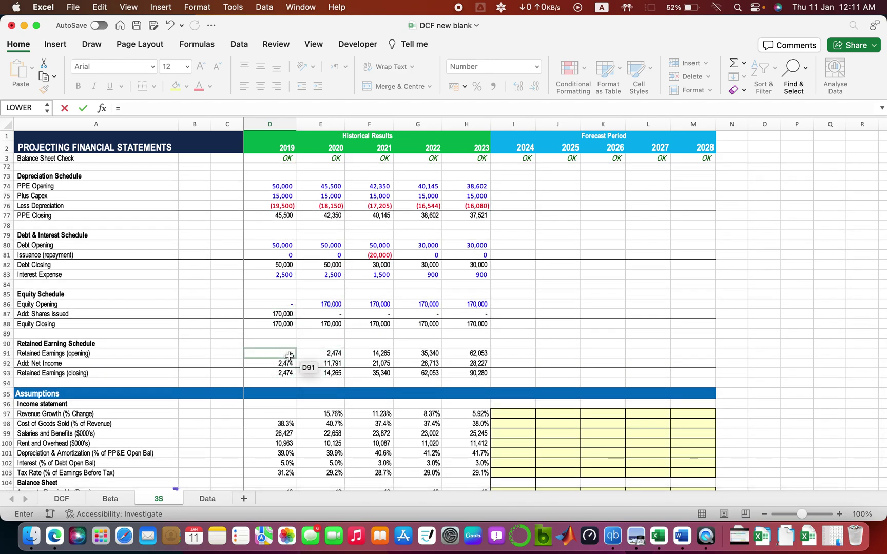
left_click(282, 314)
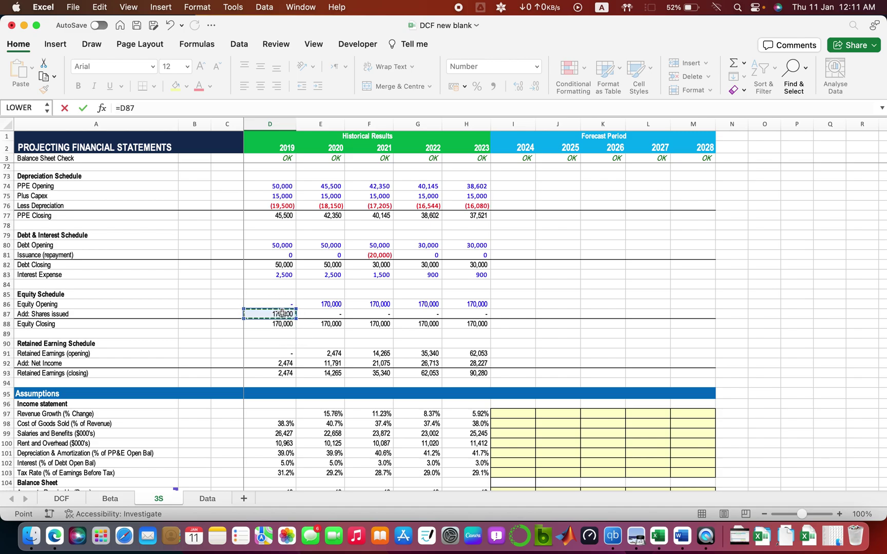
key("Return")
key("Up")
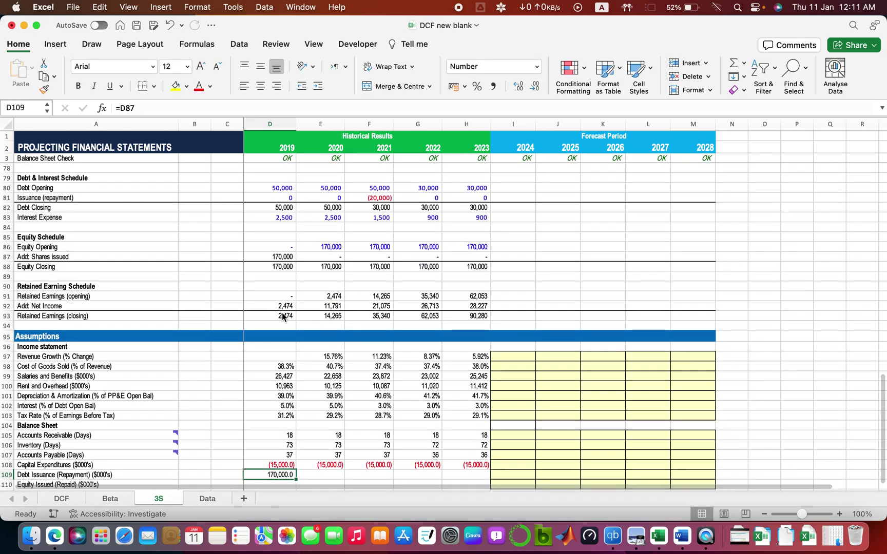
Link the 2019 Debt Issuance (Repayment) in D109 to the Issuance (repayment) line of the Debt & Interest Schedule with =D81
scroll(282, 313, "down", 1)
type("=")
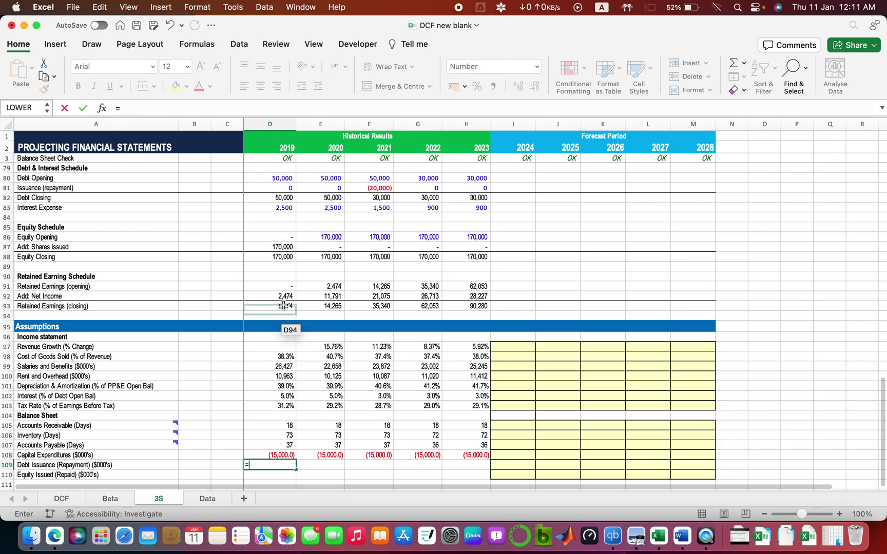
scroll(281, 308, "up", 5)
key("Up")
key("Up")
key("Up")
key("Up")
key("Up")
key("Up")
key("Up")
key("Up")
key("Up")
key("Up")
key("Up")
key("Up")
key("Up")
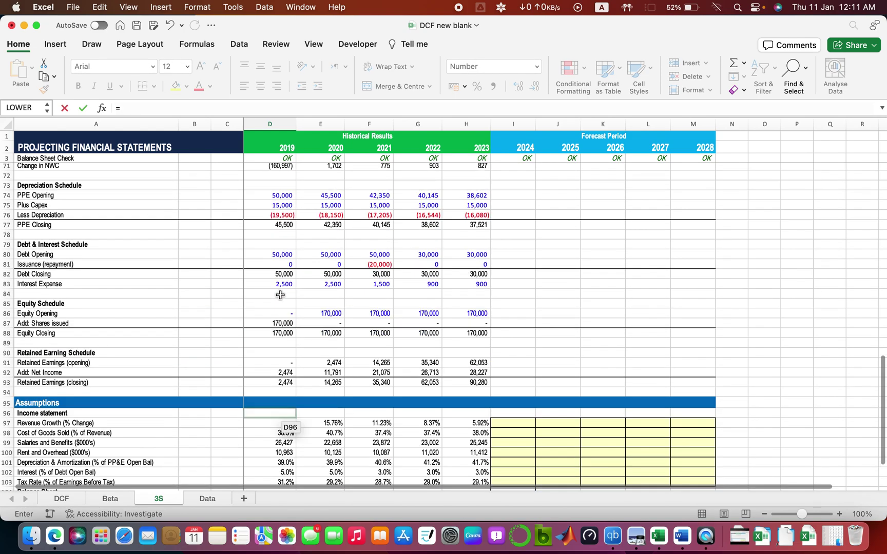
scroll(280, 295, "up", 3)
left_click(277, 349)
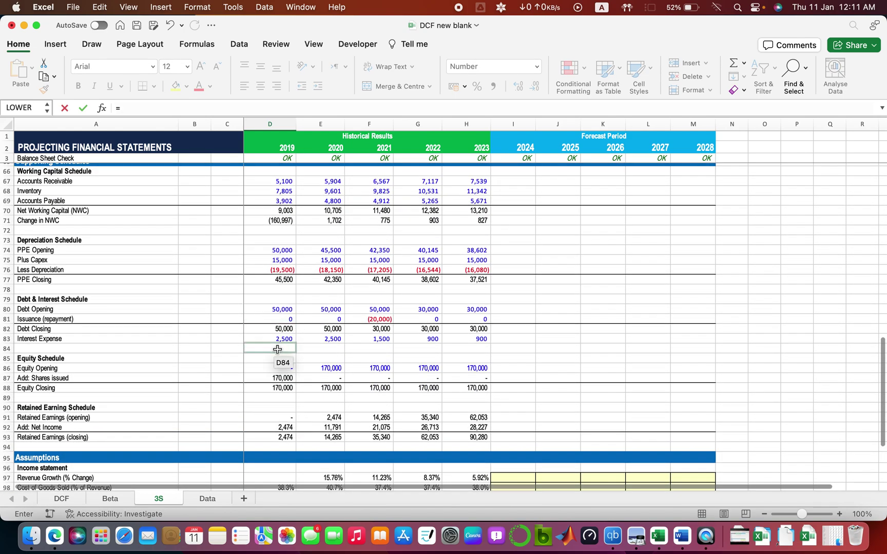
left_click(285, 319)
key("Return")
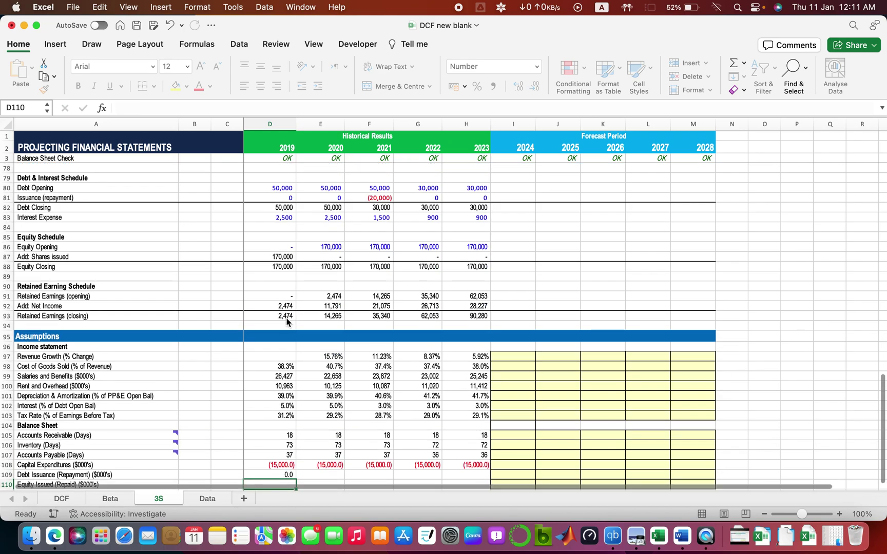
Fill the Debt Issuance (Repayment) formula from D109 across the historical years through 2023
key("Up")
key("shift+Right")
key("shift+Right")
key("shift+Right")
key("shift+Right")
key("super+r")
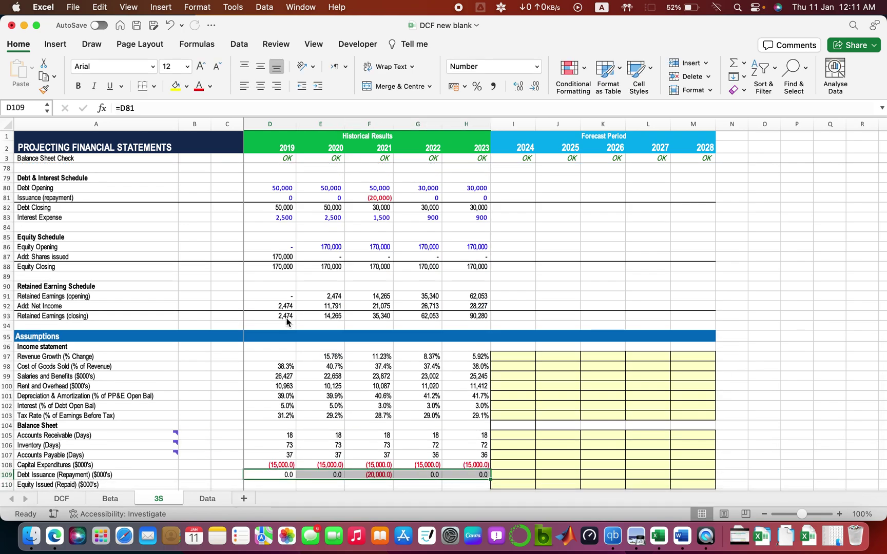
Link the 2019 Equity Issued (Repaid) in D110 to the Shares issued line of the Equity Schedule with =D87
key("Down")
type("=")
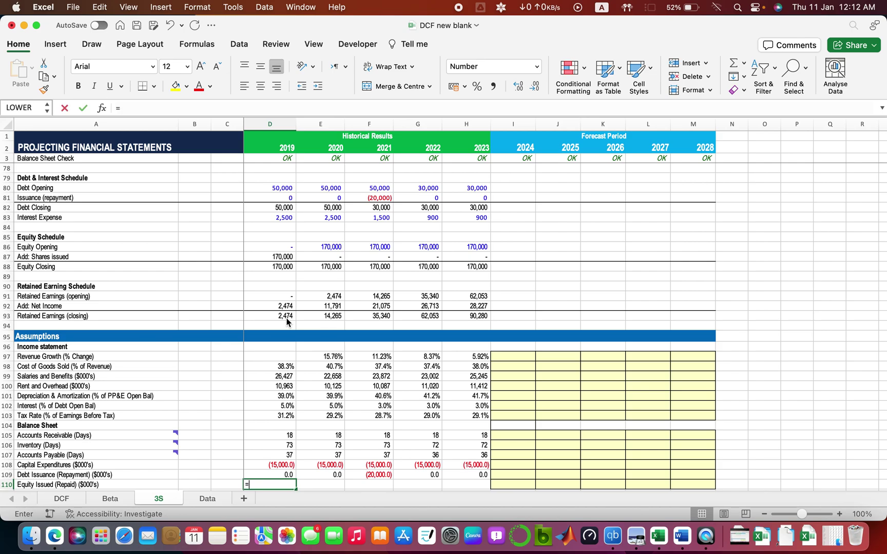
left_click_drag(286, 322, 278, 294)
scroll(282, 332, "up", 2)
key("Return")
Fill the Equity Issued (Repaid) formula from D110 across the historical years through 2023
key("shift+Right")
key("shift+Right")
key("shift+Right")
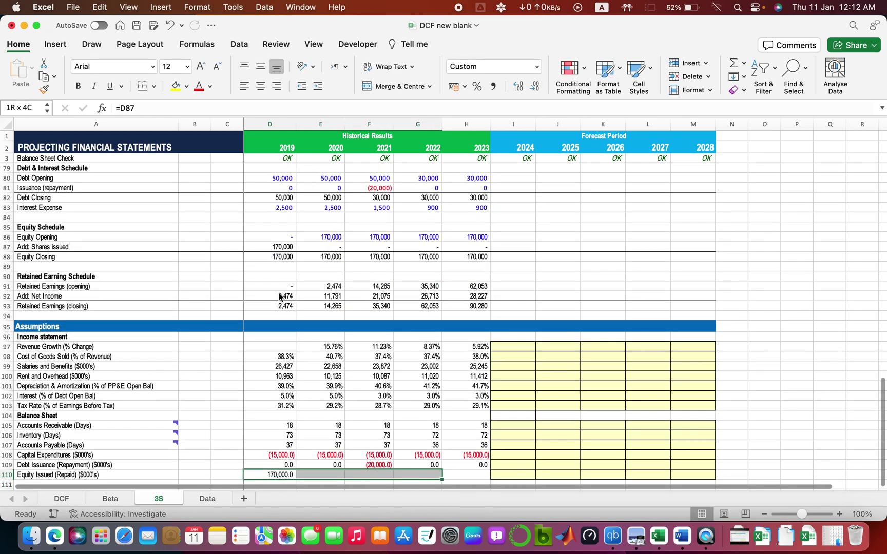
key("shift+Right")
key("ctrl+r")
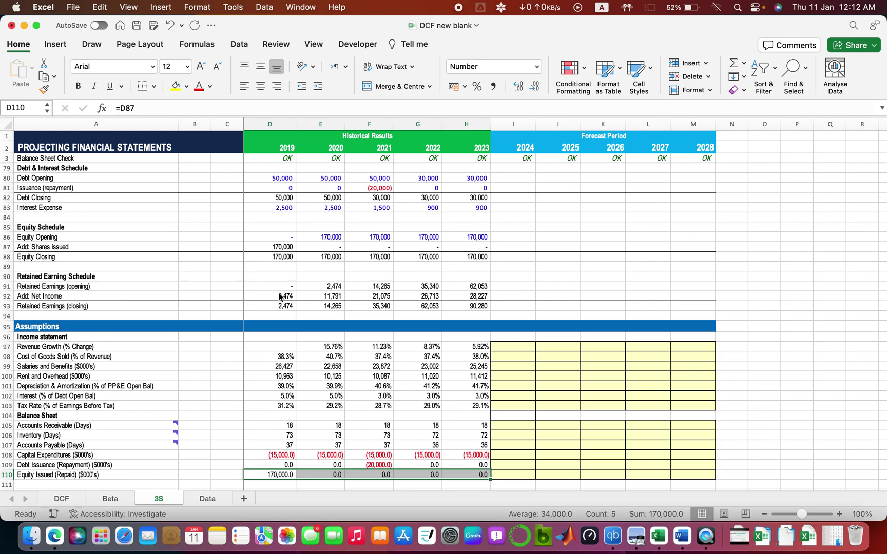
key("shift+Left")
key("shift+Left")
key("shift+Left")
key("shift+Left")
scroll(280, 296, "down", 3)
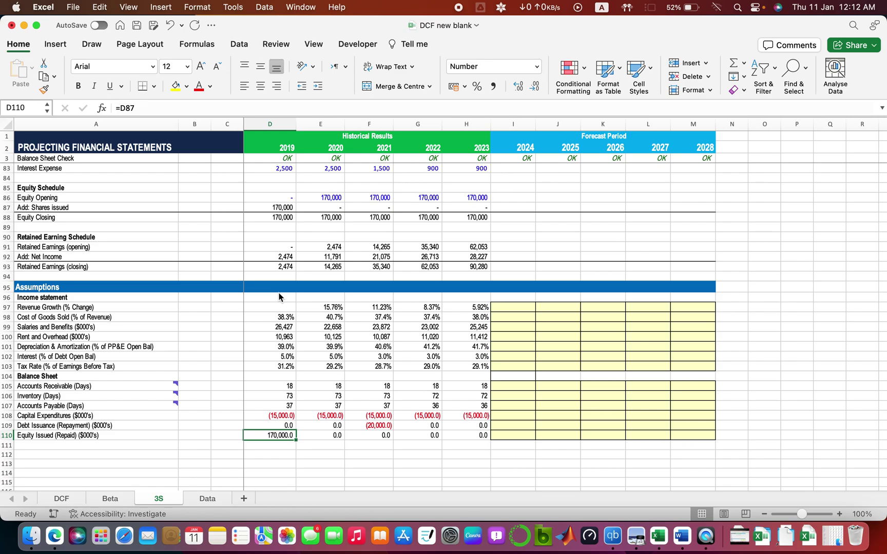
Forecast the 2024 Revenue Growth in I97 as the historical average with absolute references, =AVERAGE($E$97:$H$97)
key("Up")
key("Up")
key("Up")
key("Up")
key("Up")
key("Up")
key("Up")
key("Up")
key("Up")
key("Up")
key("Up")
key("Up")
key("Up")
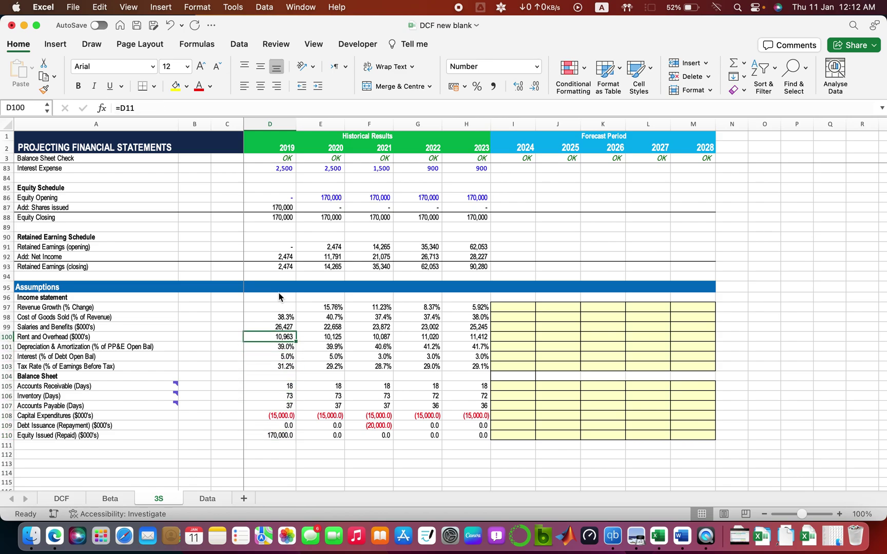
key("Right")
key("Right")
key("Right")
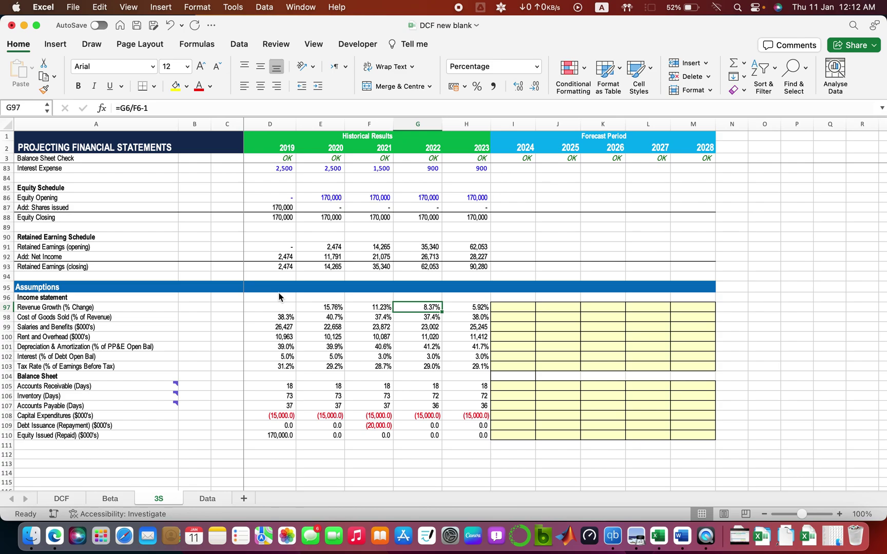
key("Right")
key("Right")
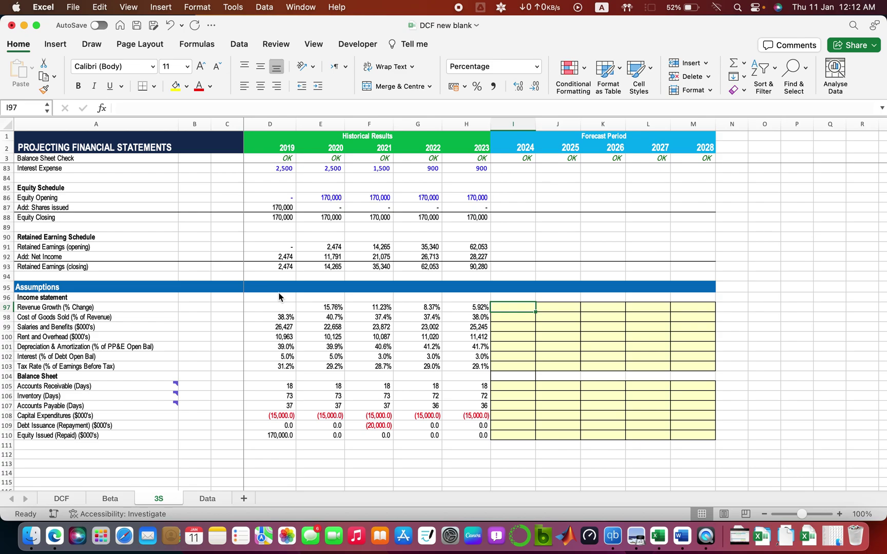
type("=")
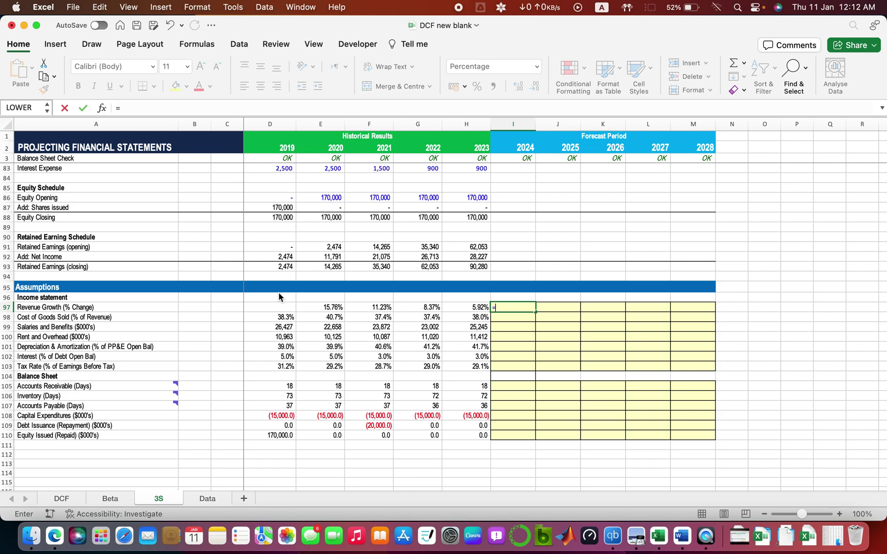
type("AVERAGE(")
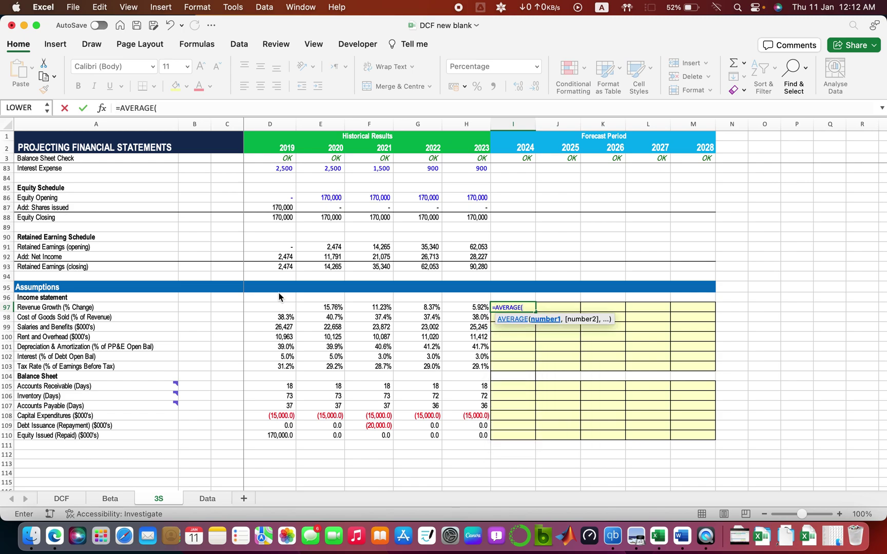
key("Left")
key("shift+Left")
key("shift+Left")
key("shift+Left")
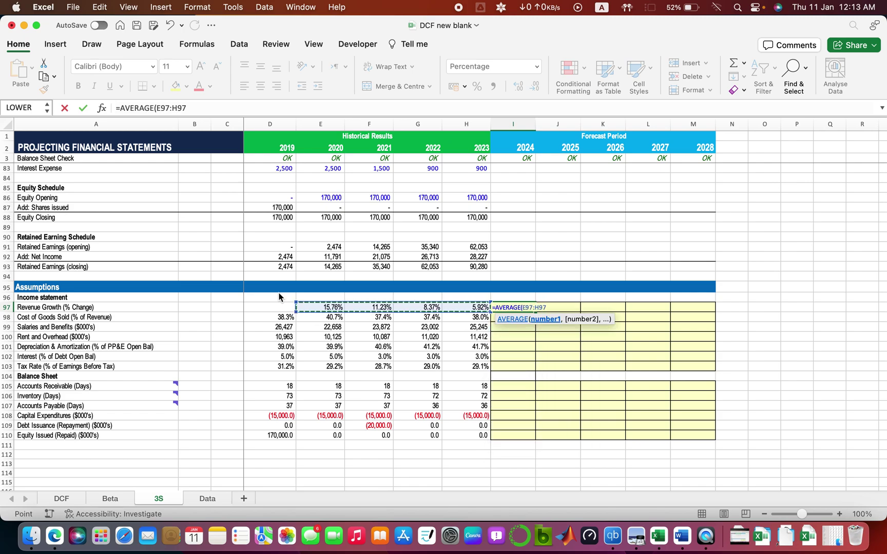
key("super+t")
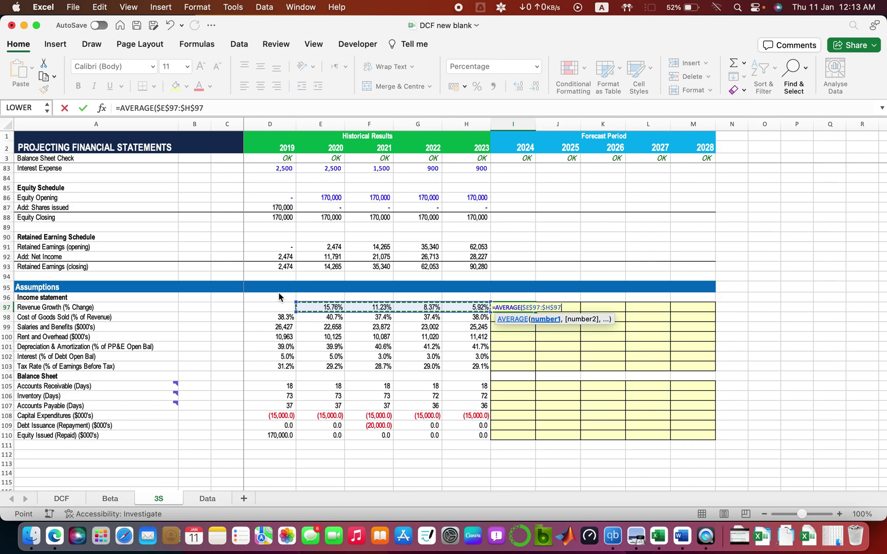
key("ctrl+Return")
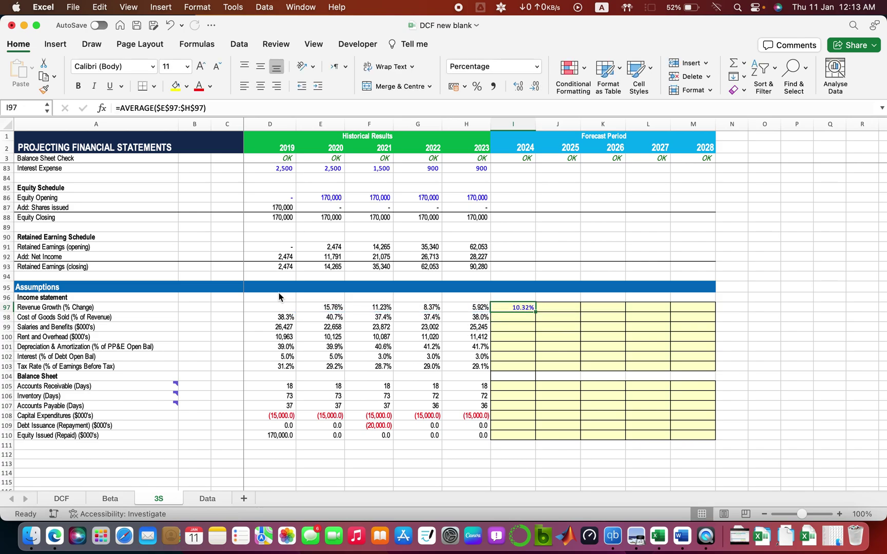
Fill the Revenue Growth average from I97 across the forecast years through 2028
key("shift+Right")
key("shift+Right")
key("shift+Right")
key("shift+Right")
key("ctrl+r")
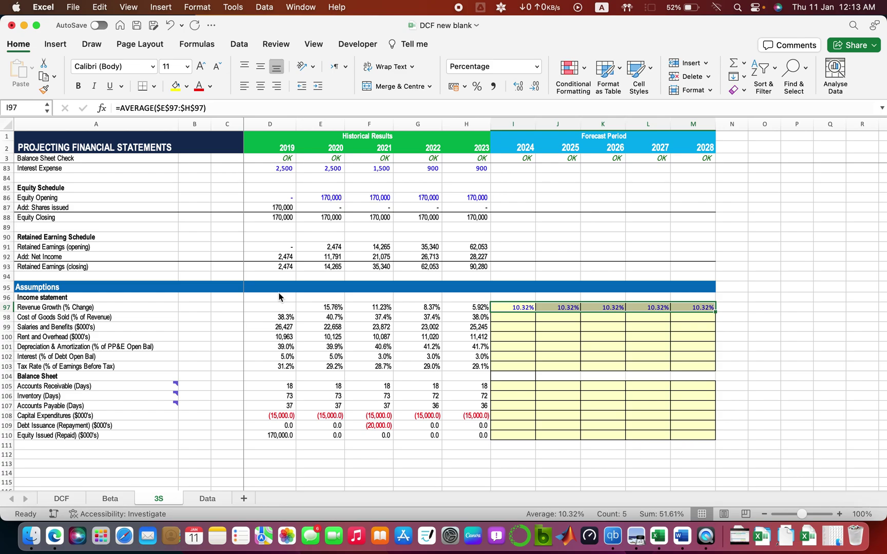
key("Left")
key("Right")
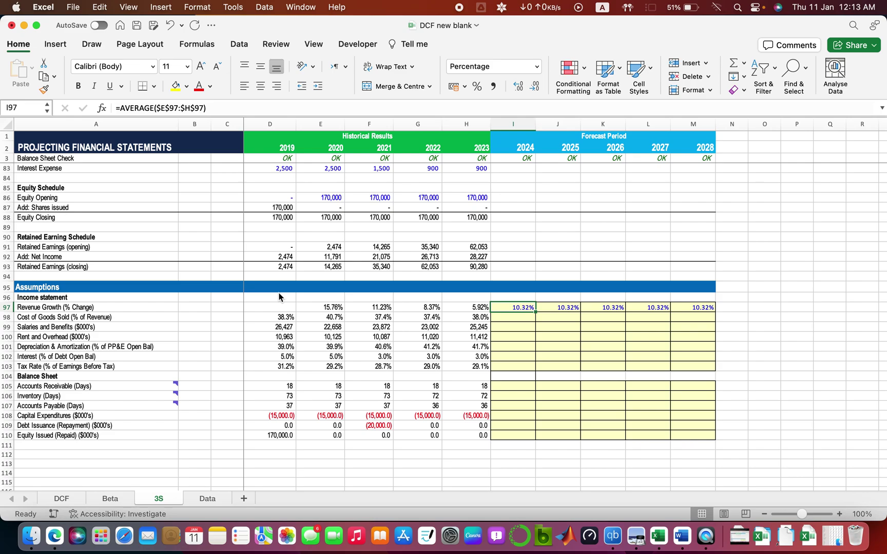
Start the 2024 Cost of Goods Sold forecast in I98 as an average of the historical percentages D98:H98
key("Down")
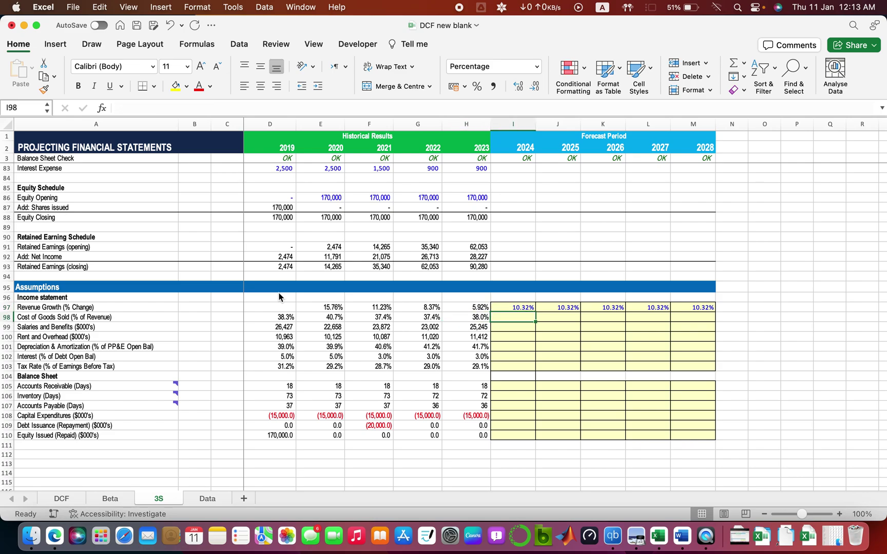
type("=avera")
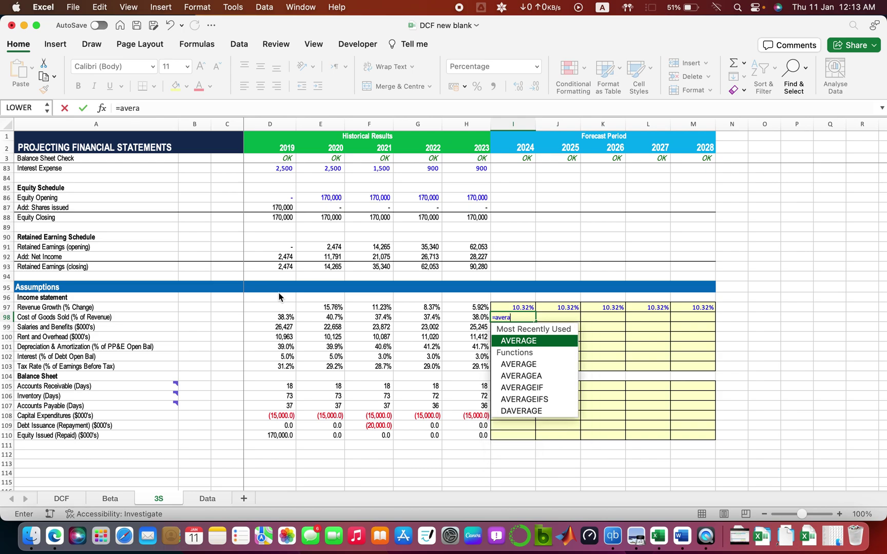
key("Tab")
key("Left")
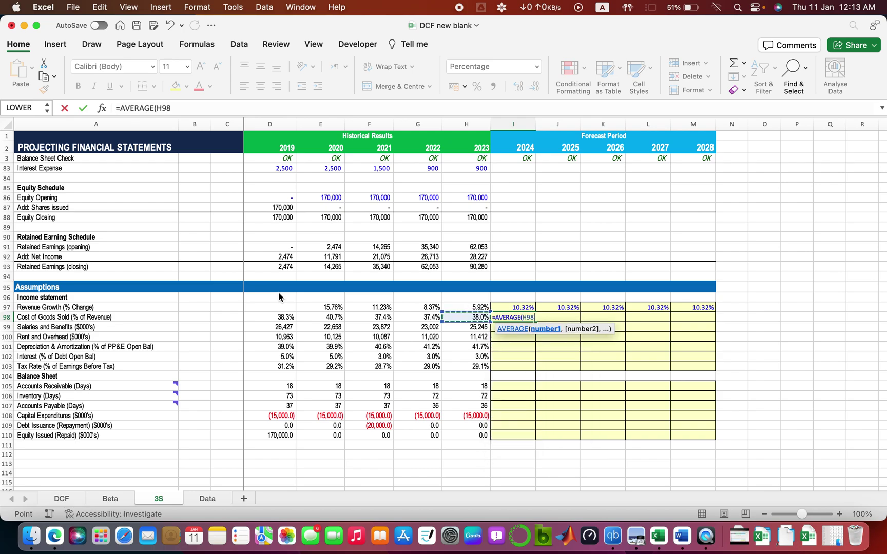
key("shift+Left")
key("shift+Left")
key("shift+Left")
key("shift+Left")
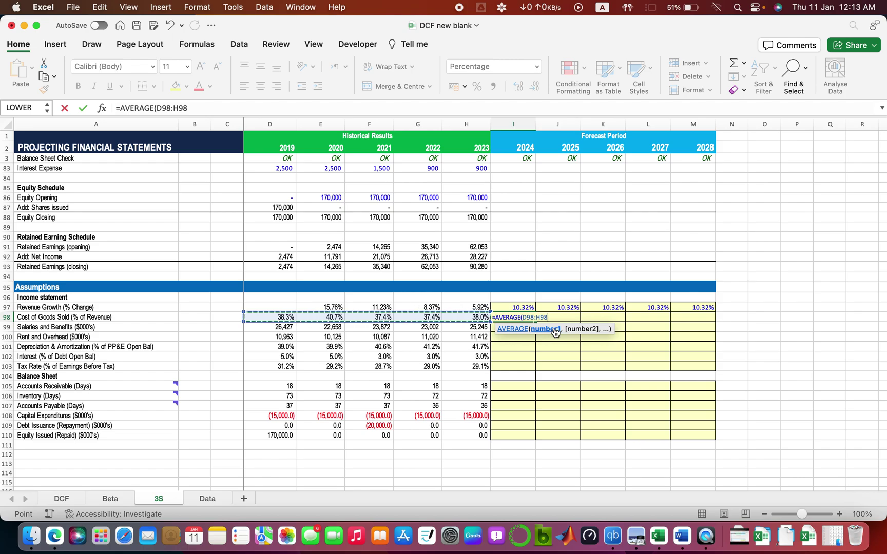
Lock only the columns of the range in I98 and complete the formula as =AVERAGE($D98:$H98)
left_click(524, 318)
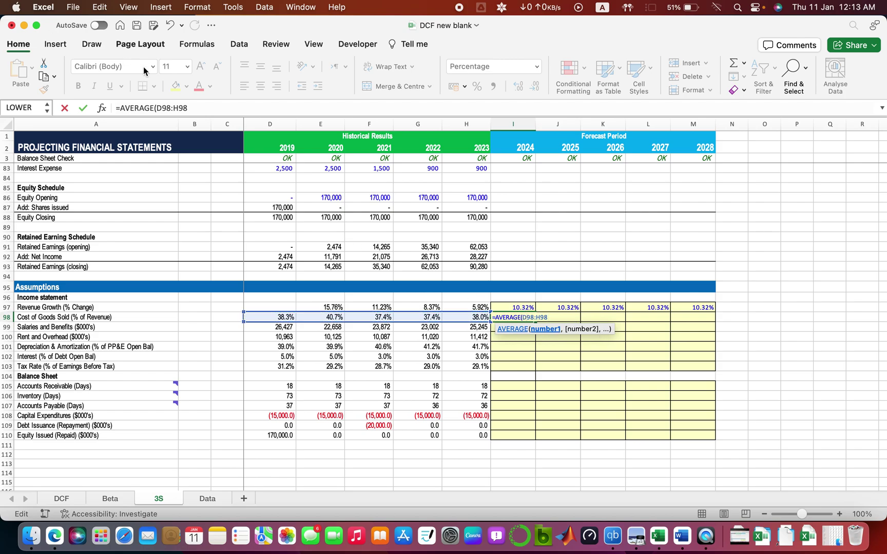
left_click(157, 108)
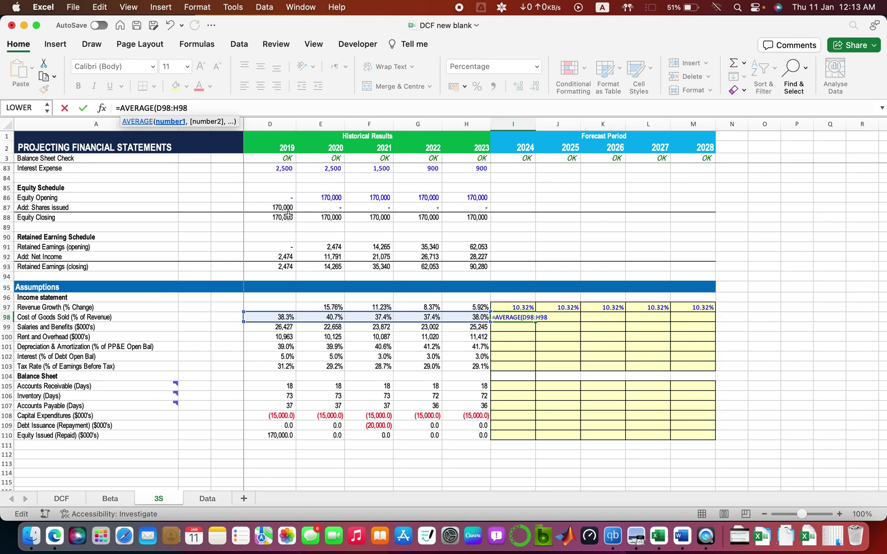
type("$")
key("Right")
key("Right")
key("Right")
key("Right")
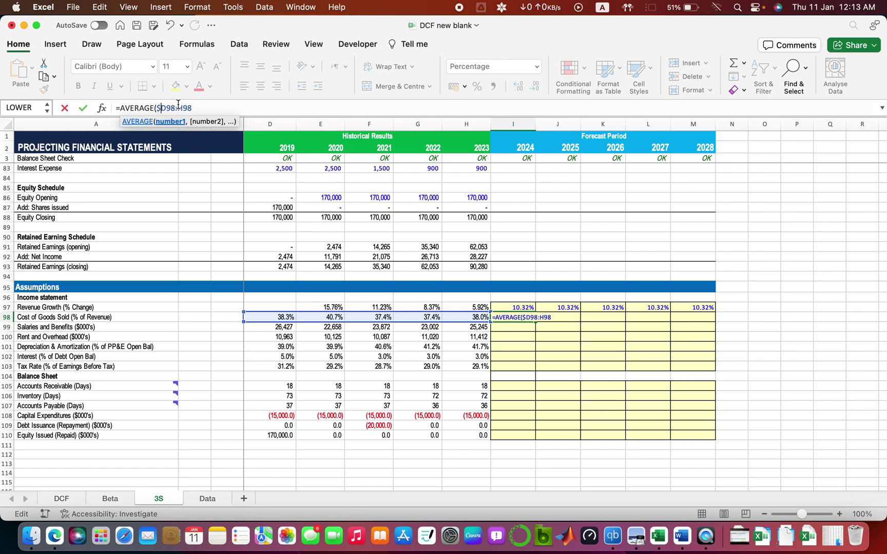
type("$")
left_click(237, 109)
type(")")
key("Return")
Fill the Cost of Goods Sold average from I98 across the forecast years through 2028
key("Up")
key("shift+Right")
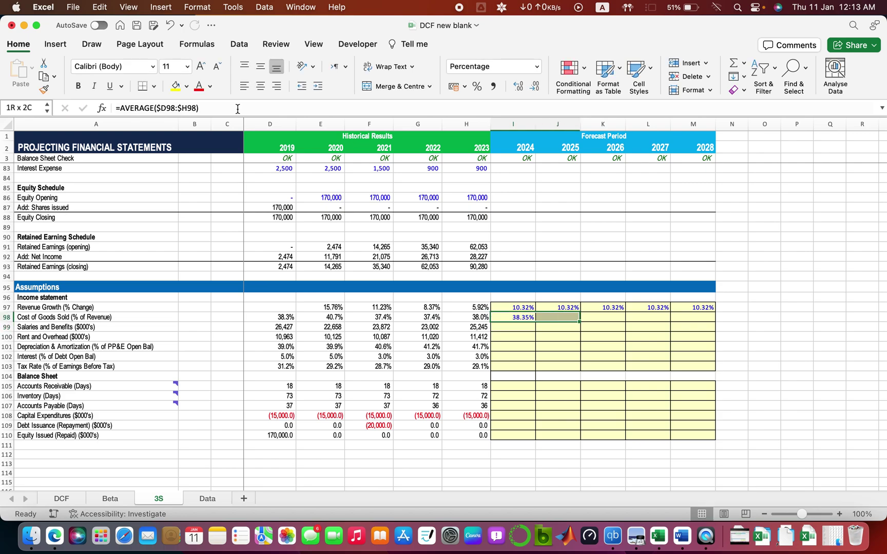
key("shift+Right")
key("shift+Right")
key("shift+Right")
key("super+r")
key("Left")
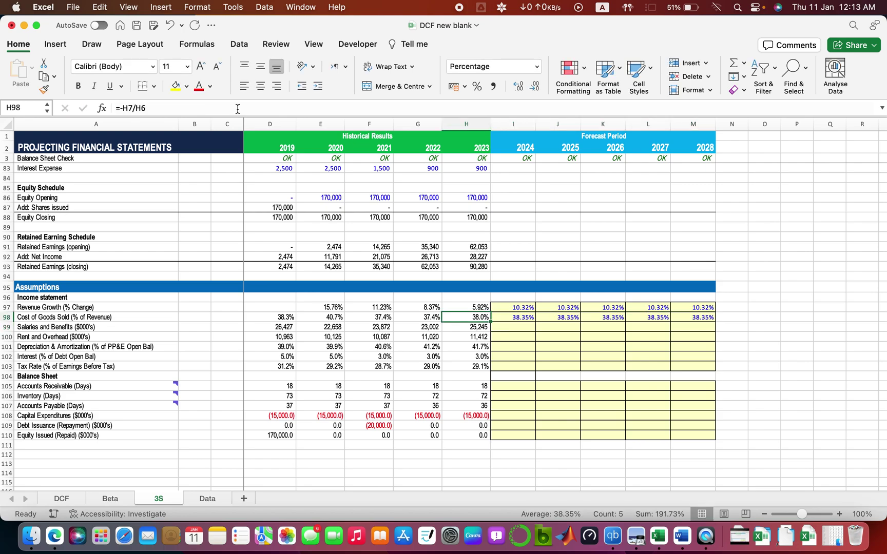
Fill the averages in I98:M98 down through the Tax Rate row 103 for all forecast years
key("Right")
key("shift+Right")
key("shift+Right")
key("shift+Right")
key("shift+Left")
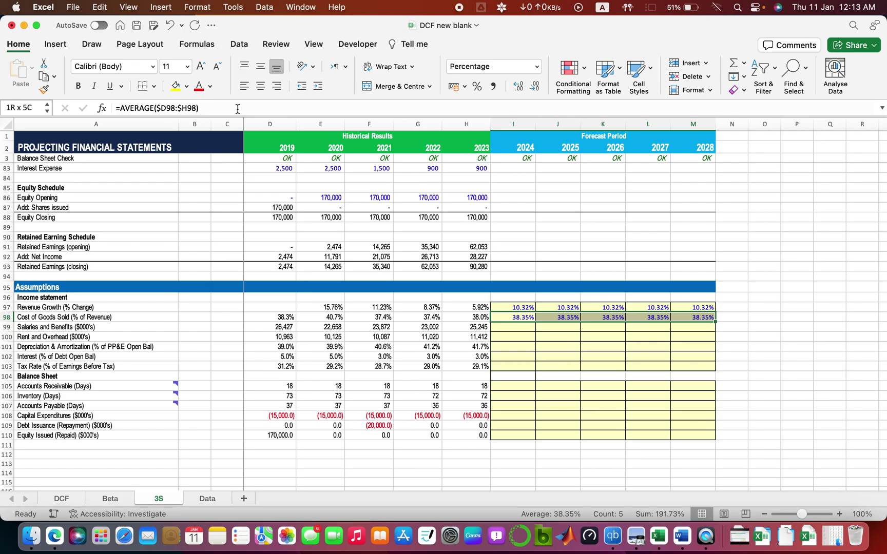
key("shift+Down")
key("shift+Down")
key("shift+Down")
key("shift+Down")
key("shift+Down")
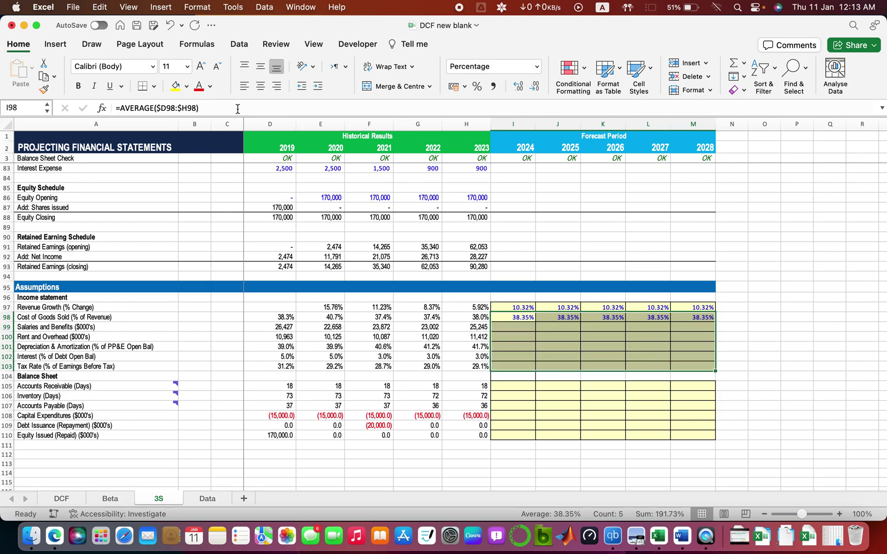
key("ctrl+d")
key("Up")
key("Down")
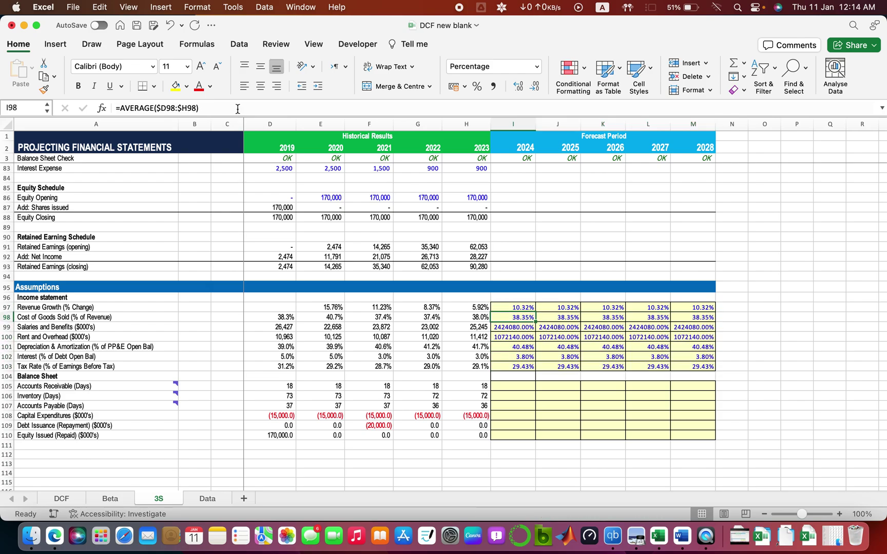
Apply the Currency number format to the Salaries and Benefits and Rent and Overhead forecasts in I99:M100
key("Down")
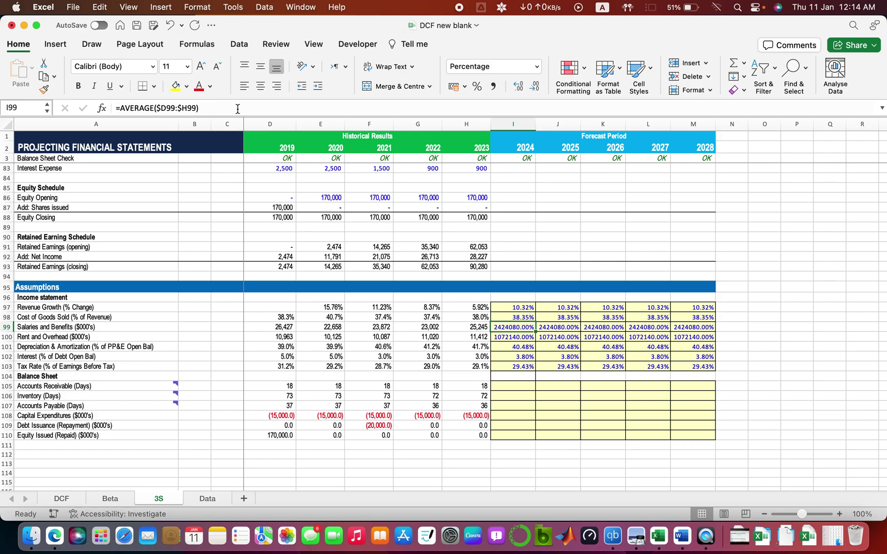
key("shift+Right")
key("shift+Right")
key("shift+Right")
key("shift+Right")
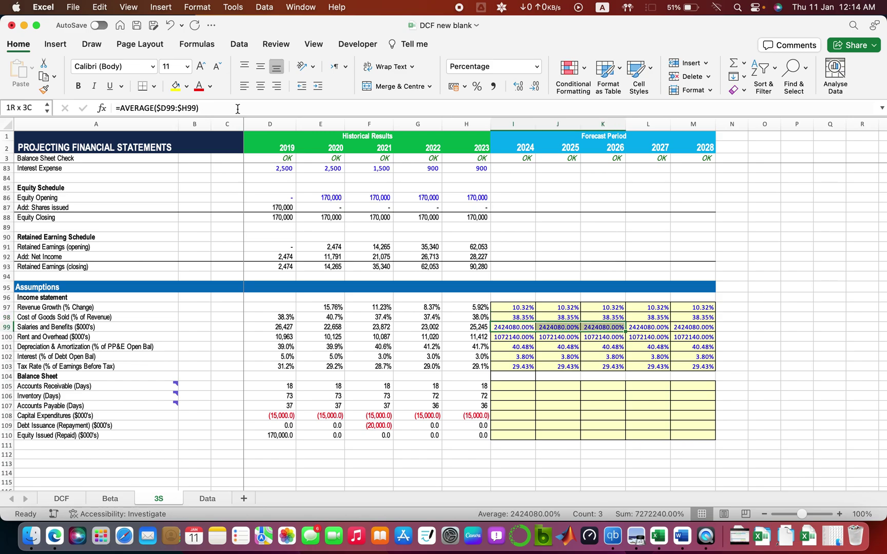
key("shift+Down")
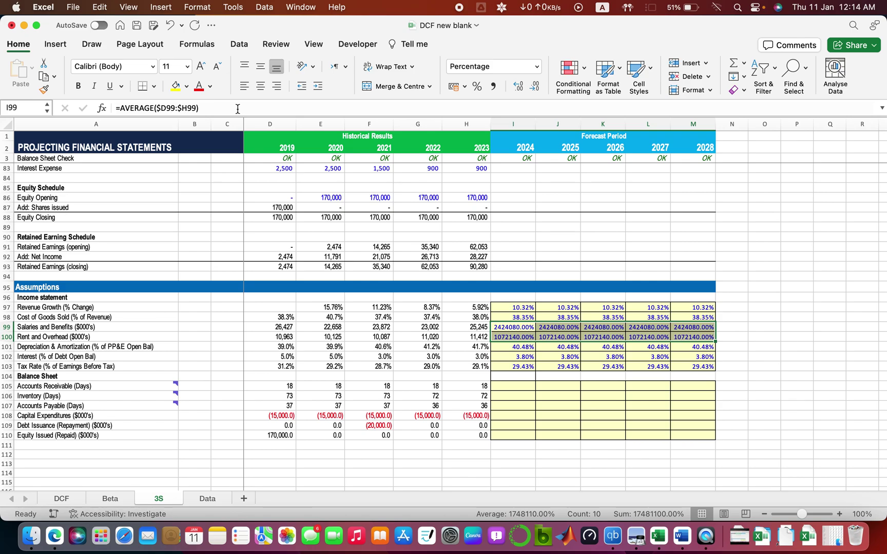
left_click(535, 68)
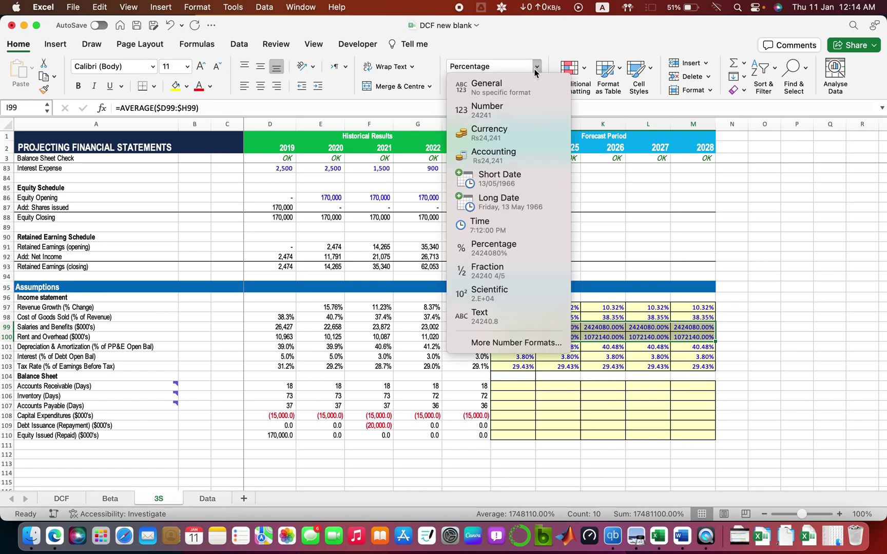
key("Escape")
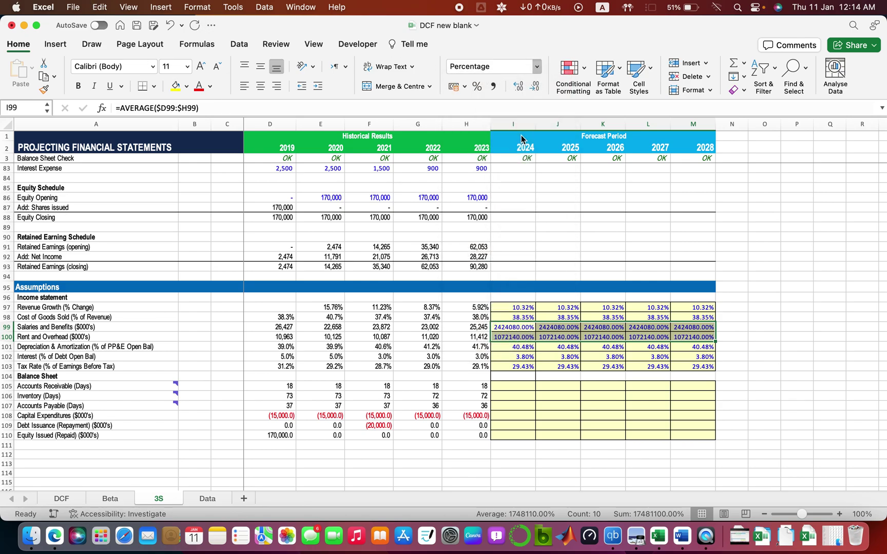
key("ctrl+shift+dollar")
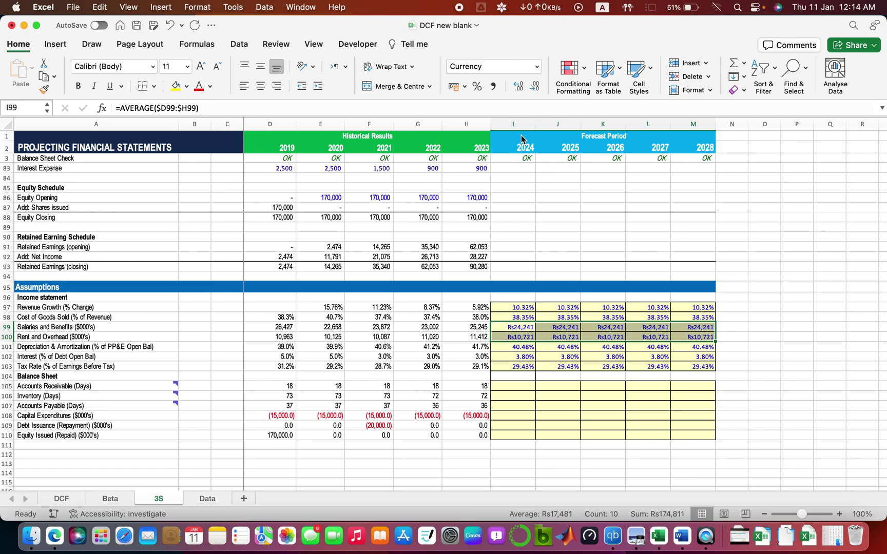
Copy the average formula from I99 into I105 for the 2024 Accounts Receivable (Days) forecast
key("Down")
key("Down")
key("Down")
key("Down")
key("Down")
key("Down")
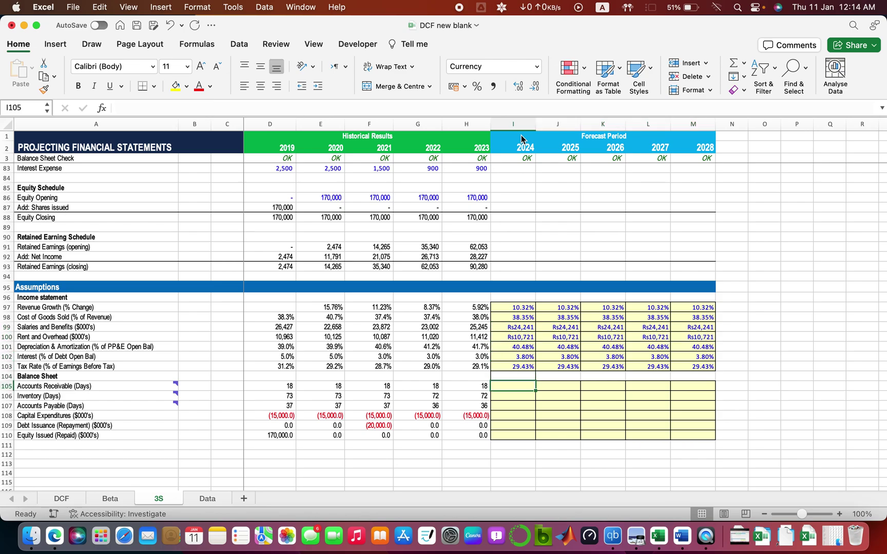
key("shift+Down")
key("shift+Up")
key("Up")
key("Up")
key("Up")
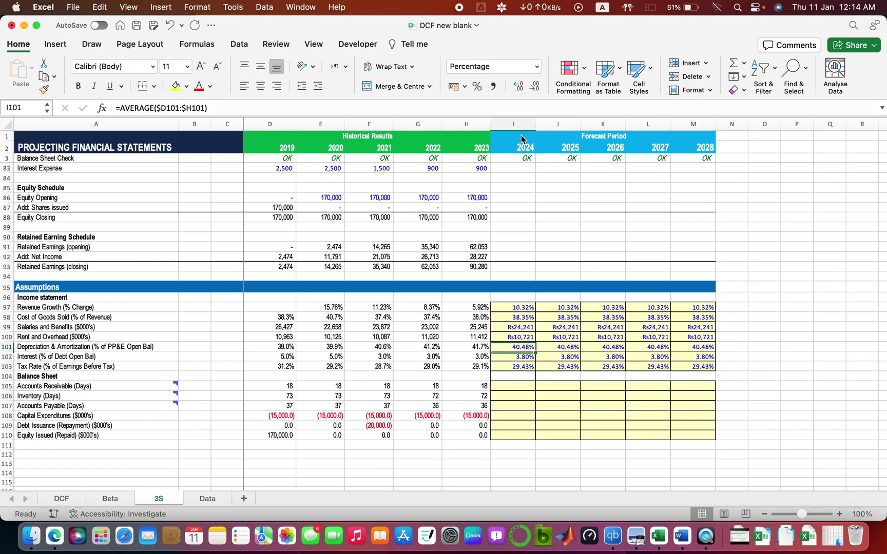
key("Up")
key("Up")
key("Up")
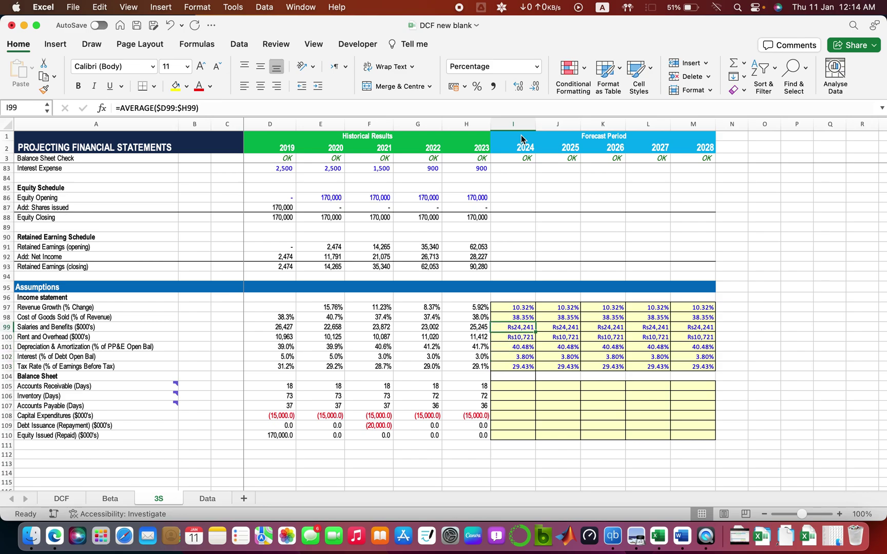
key("cmd+c")
key("Down")
key("Down")
key("Down")
key("Down")
key("Down")
key("Down")
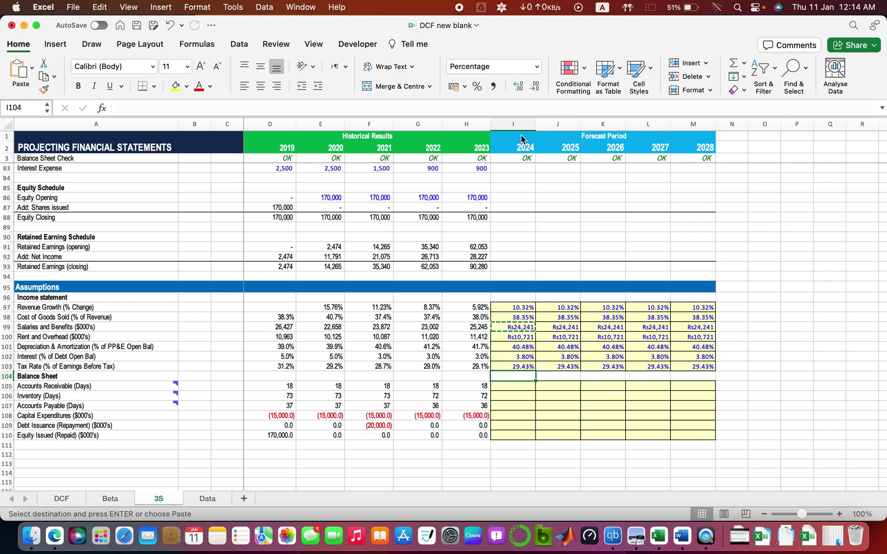
key("cmd+v")
Paste the copied average across the Accounts Receivable (Days) forecast years through 2028
key("shift+Right")
key("shift+Right")
key("shift+Right")
key("shift+Right")
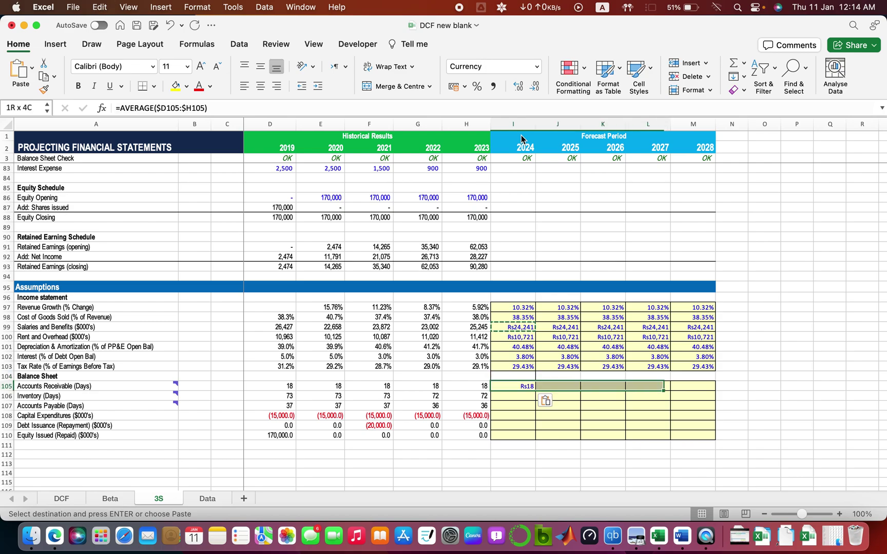
key("Return")
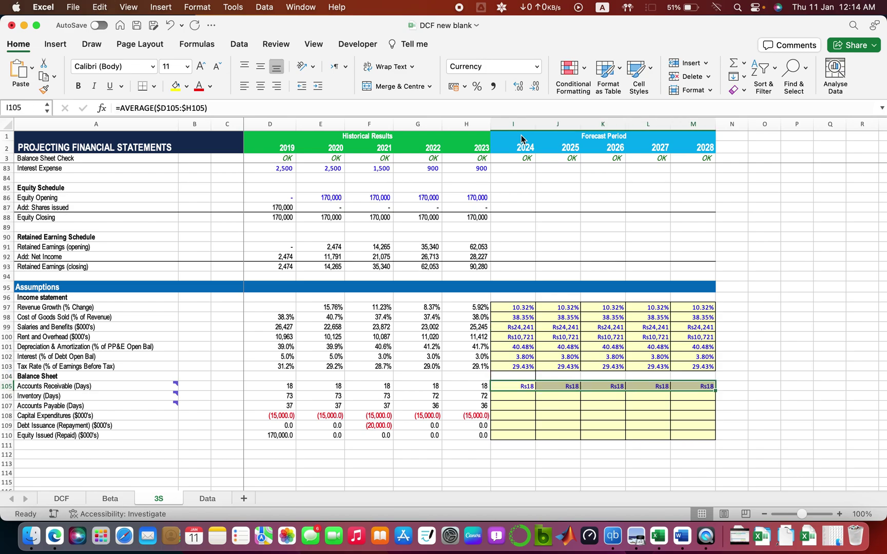
Fill the averages in I105:M105 down through the Equity Issued (Repaid) row 110
key("shift+Down")
key("shift+Down")
key("shift+Down")
key("shift+Down")
key("shift+Down")
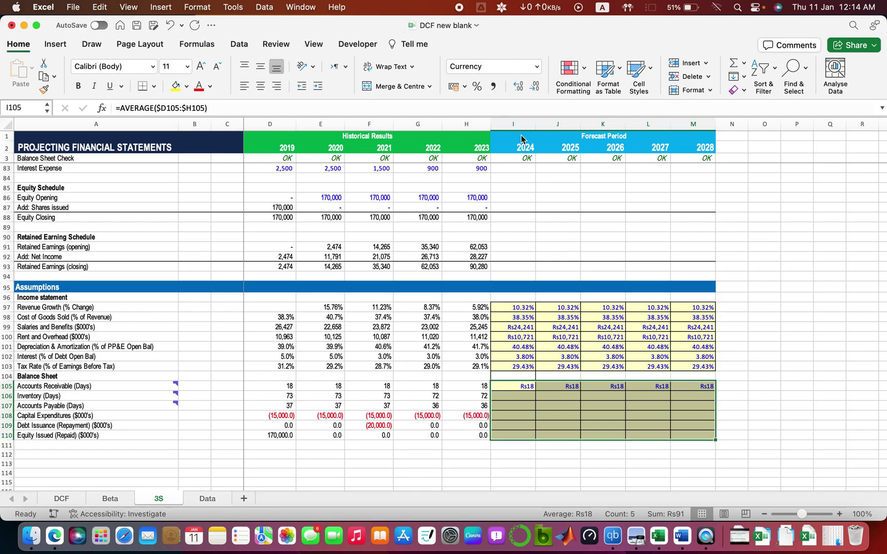
key("cmd+d")
key("Down")
key("Up")
Replace the 2019 Equity Issued (Repaid) formula in D110 with 0
key("Down")
key("Down")
key("Down")
key("Down")
key("Down")
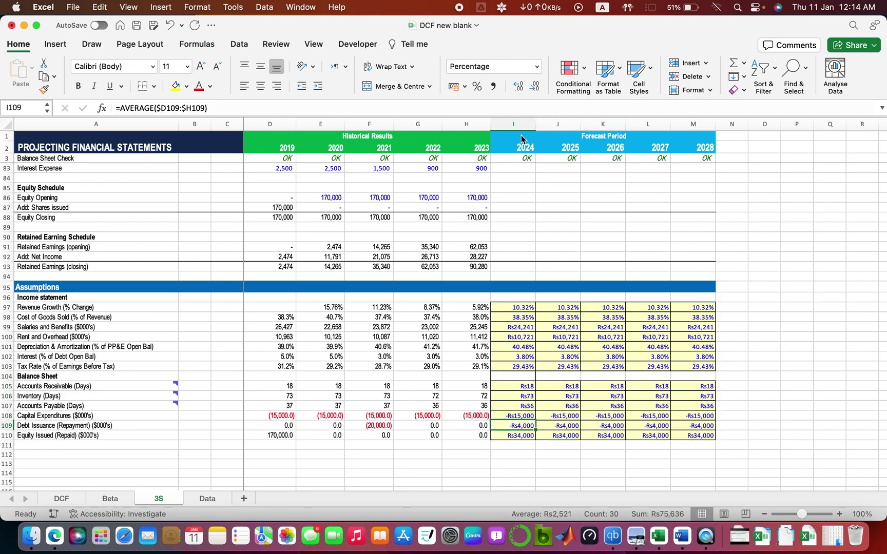
key("Left")
key("Left")
key("Left")
key("Left")
key("Left")
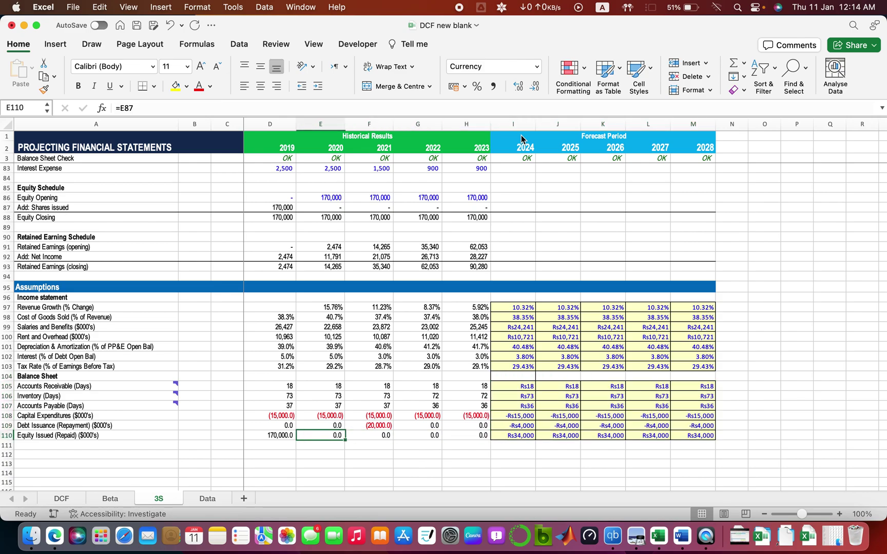
type("0")
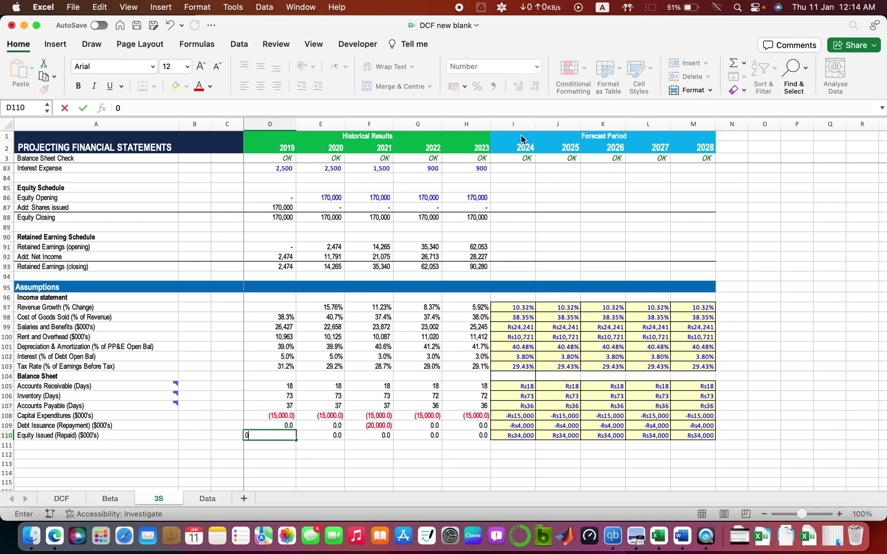
key("Right")
key("Right")
key("Right")
key("Right")
key("Right")
key("Right")
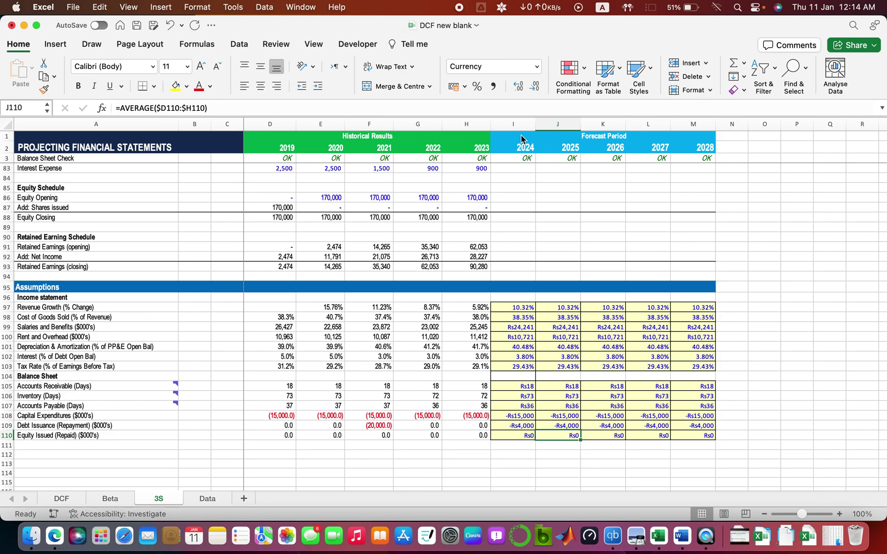
Review the 2024–2028 forecast assumptions in I97:M110 and the average formulas behind them
key("Left")
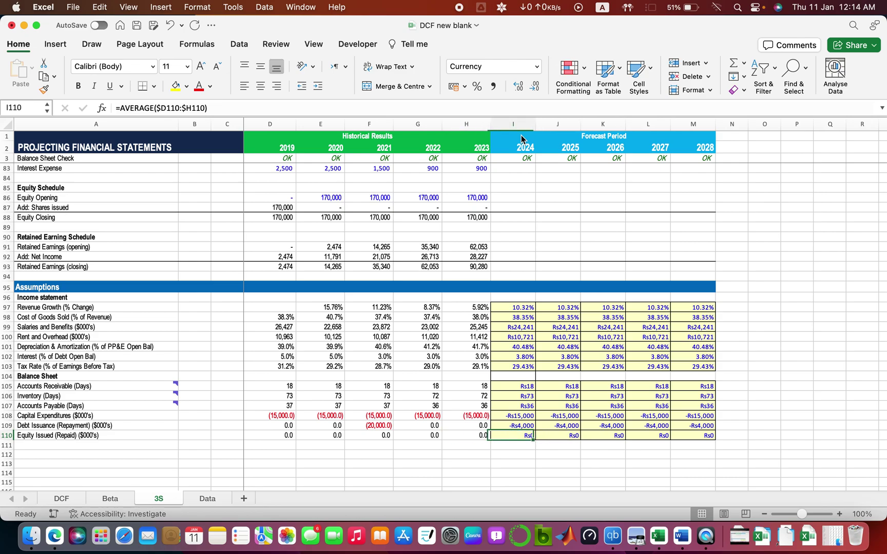
key("Right")
key("Right")
key("Right")
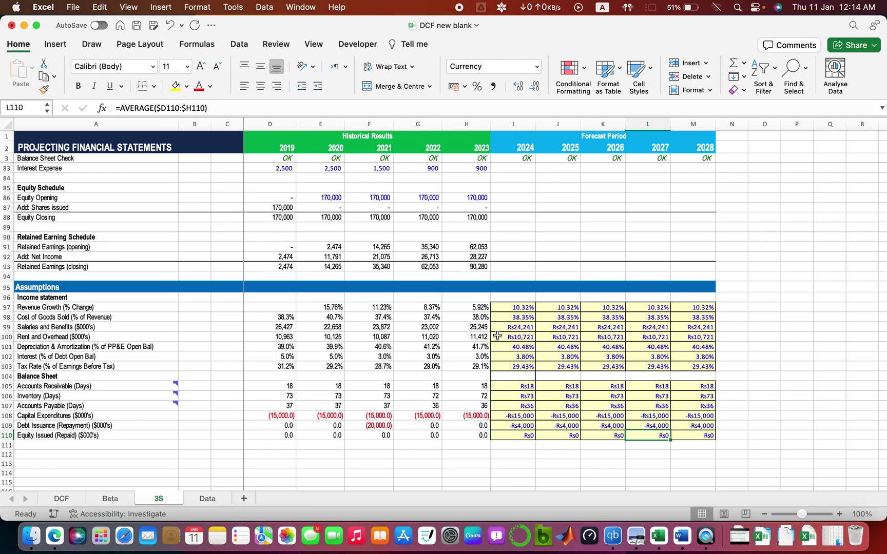
left_click_drag(507, 307, 693, 435)
left_click(763, 381)
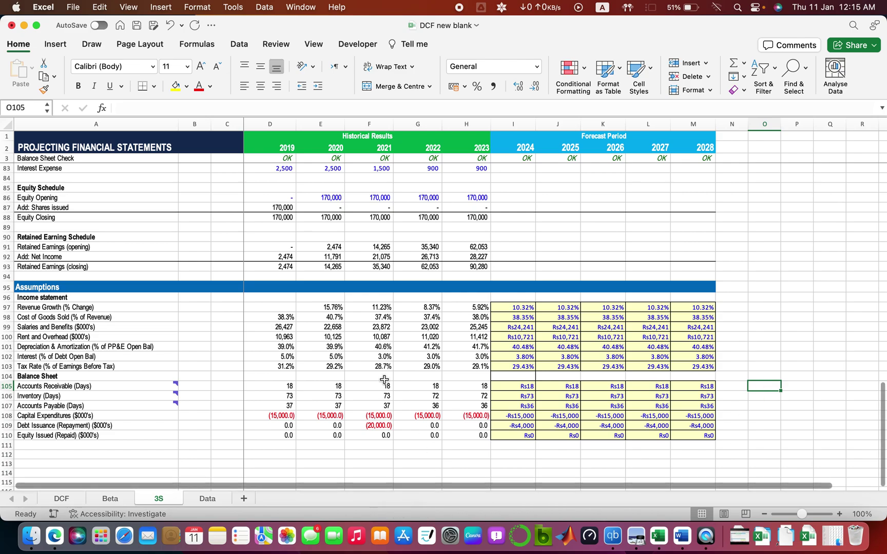
left_click(368, 365)
left_click(564, 348)
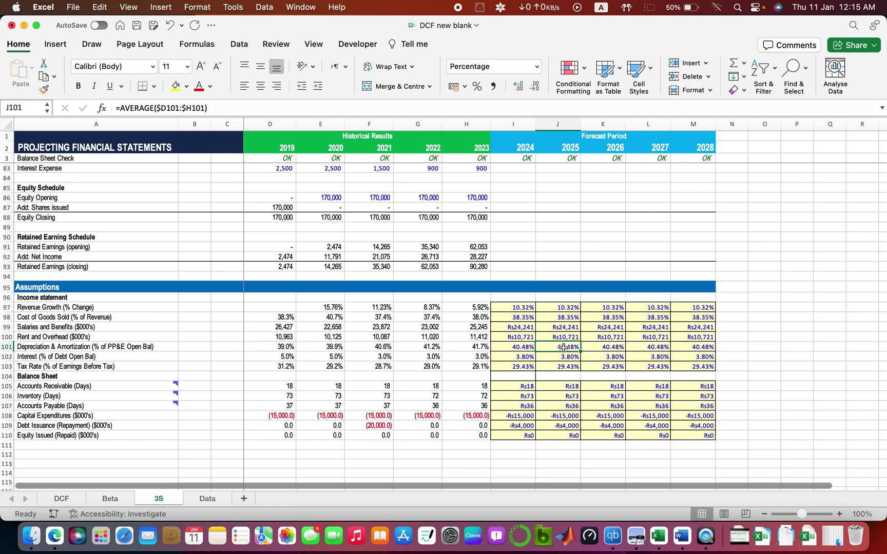
left_click(531, 308)
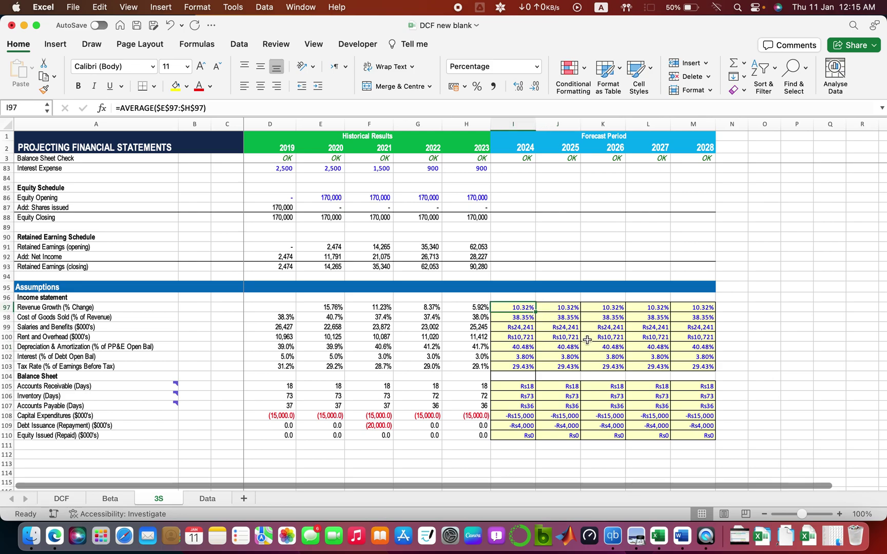